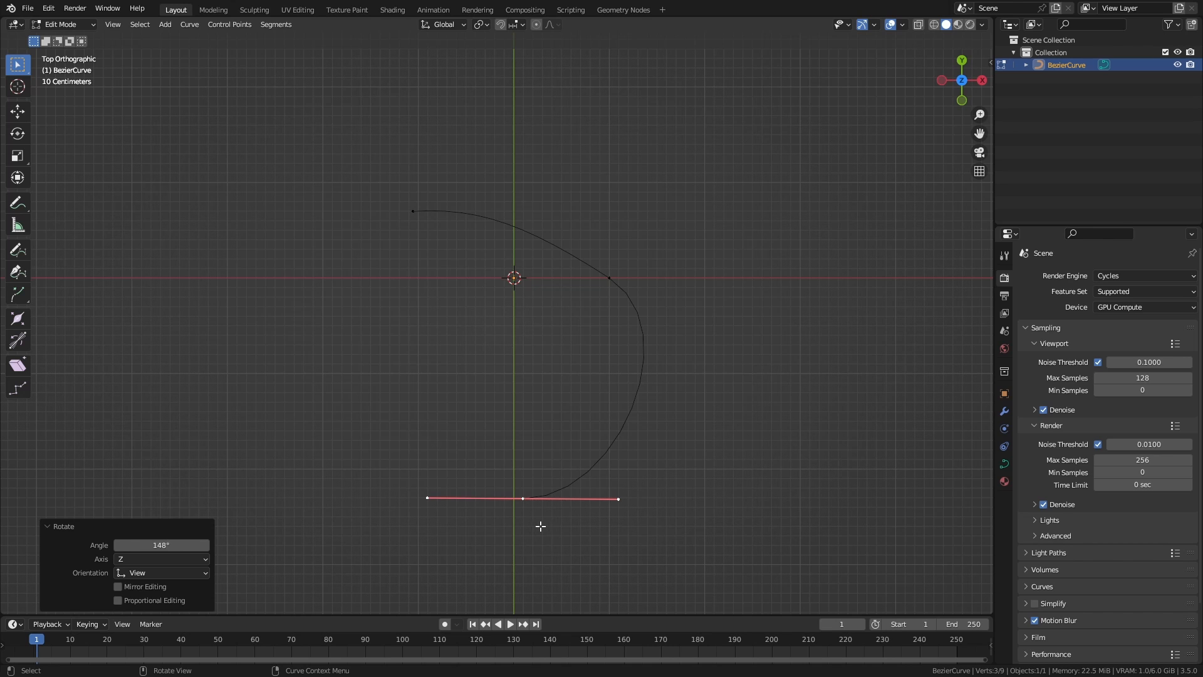
Extend the Bezier curve by extruding and rotating further control points into a winding open path, and leave Edit Mode.
click(386, 395)
key(r)
click(317, 392)
key(e)
click(607, 373)
key(r)
click(511, 489)
key(e)
click(585, 325)
key(r)
click(491, 255)
key(Tab)
middle_drag(520, 492, 460, 422)
Show the Bezier curve's physics options and convert the curve to a mesh.
drag(1047, 225, 1048, 103)
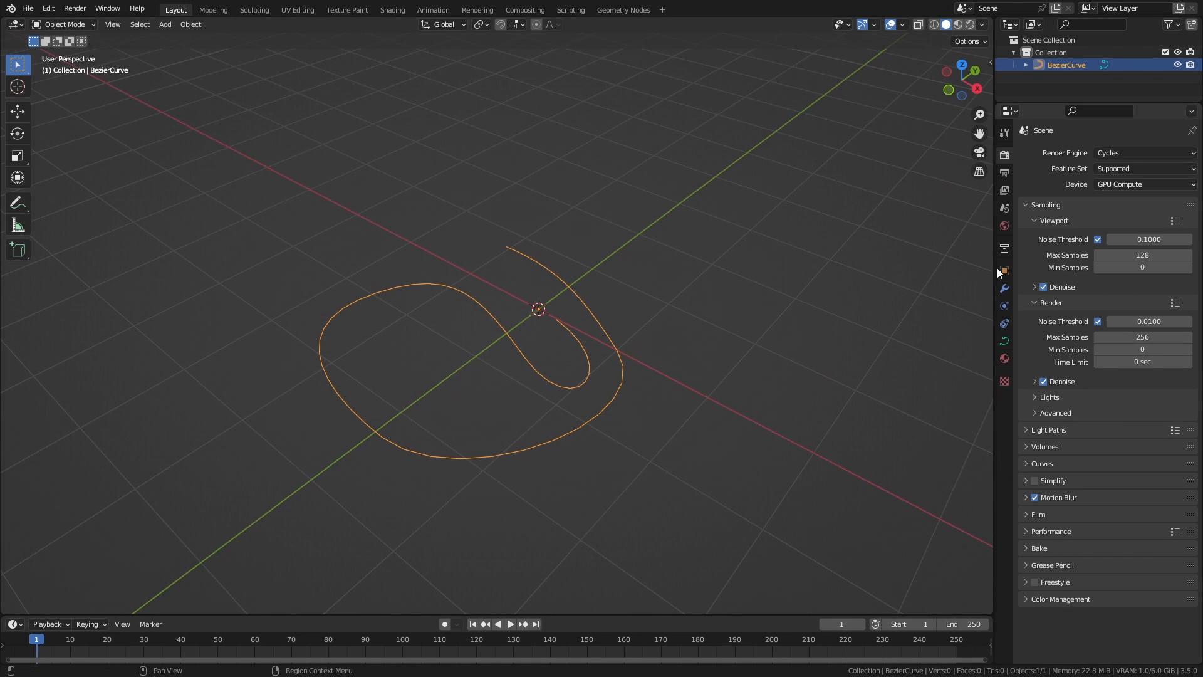
click(1005, 305)
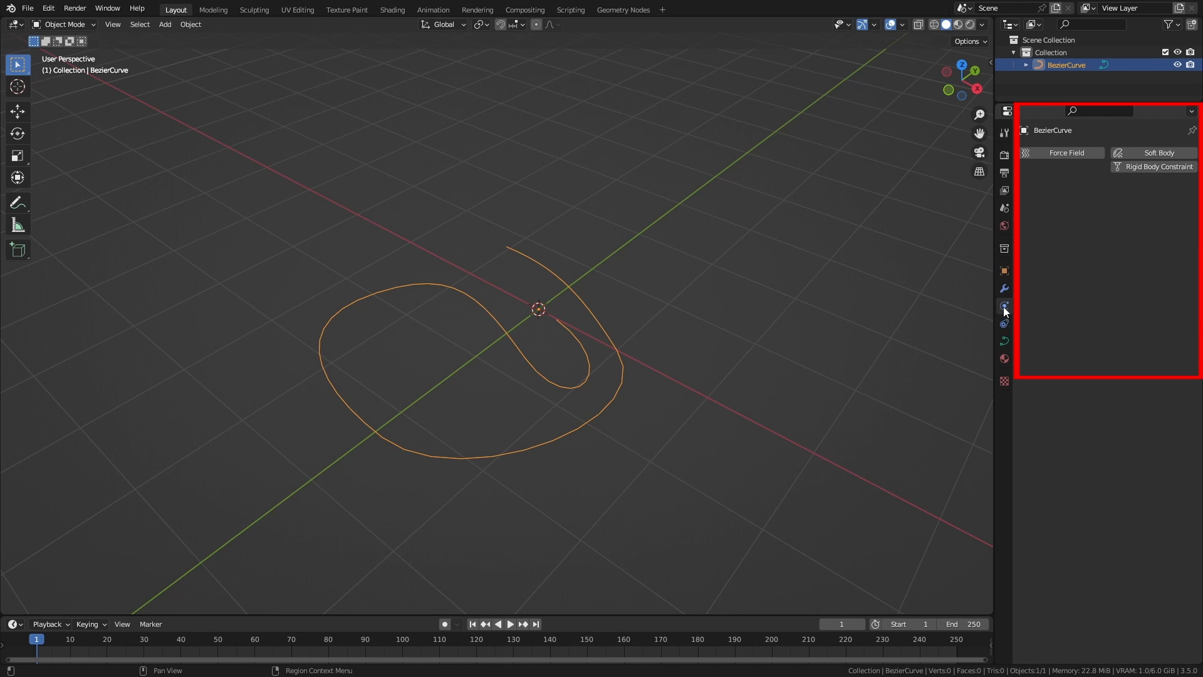
right_click(442, 228)
mouse_move(434, 225)
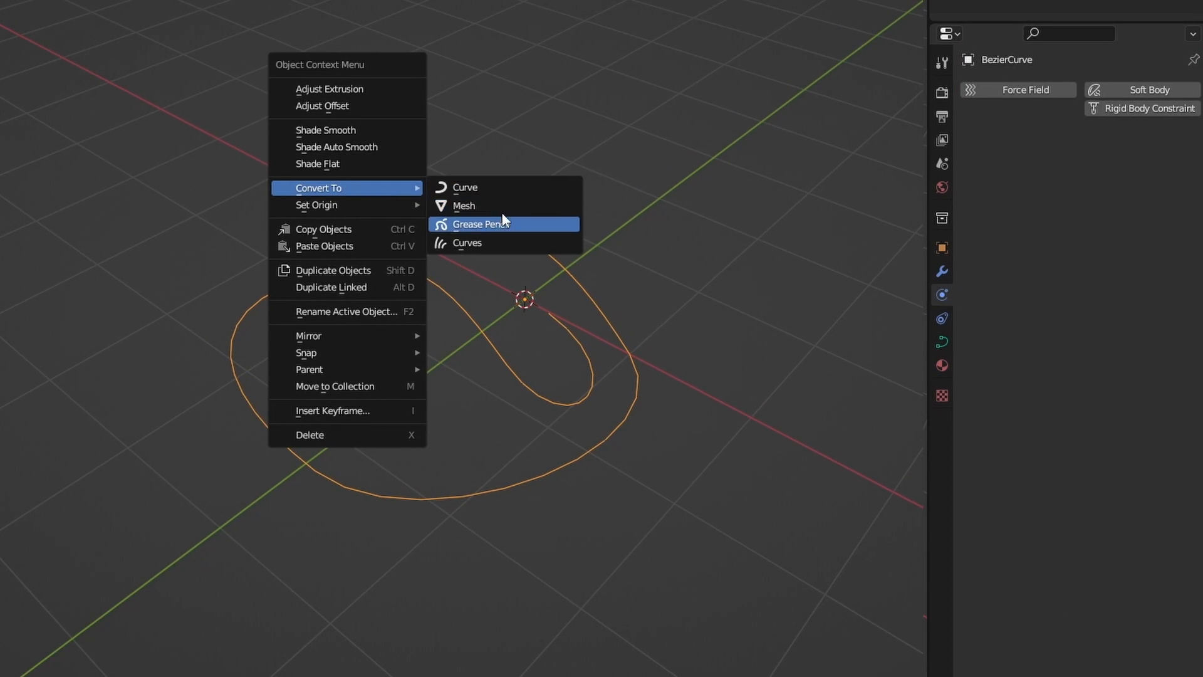
click(503, 209)
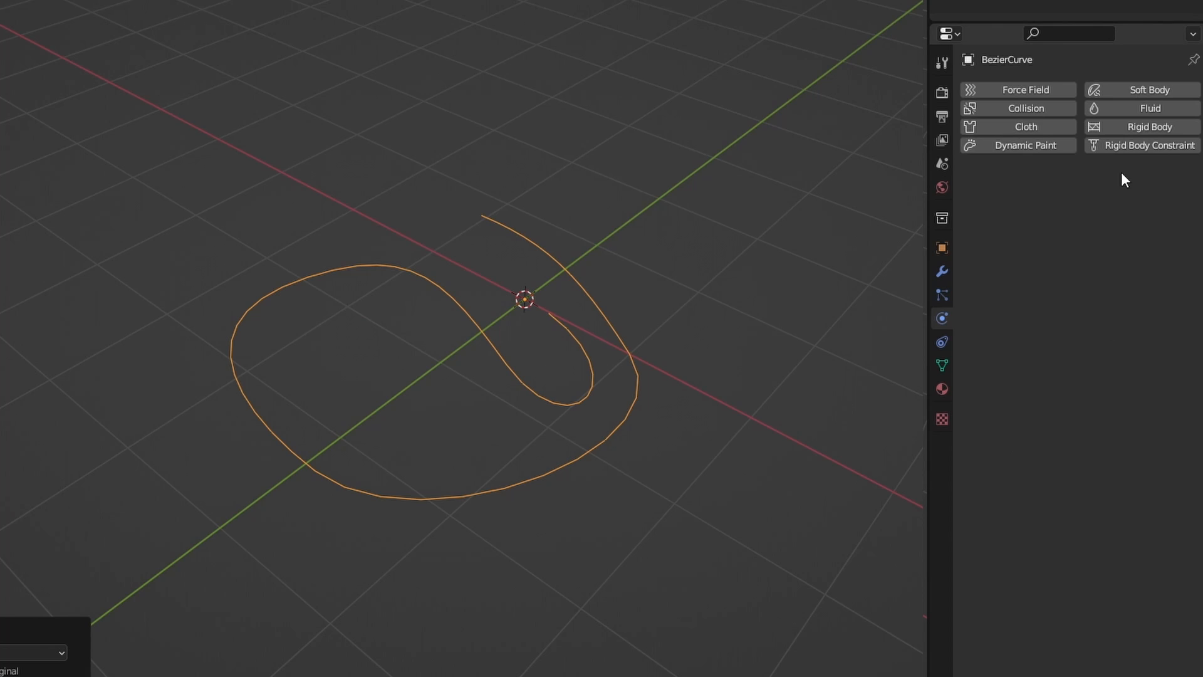
Add a Mesh to Curve node to the converted curve's geometry node tree.
click(623, 9)
key(shift+a)
mouse_move(299, 305)
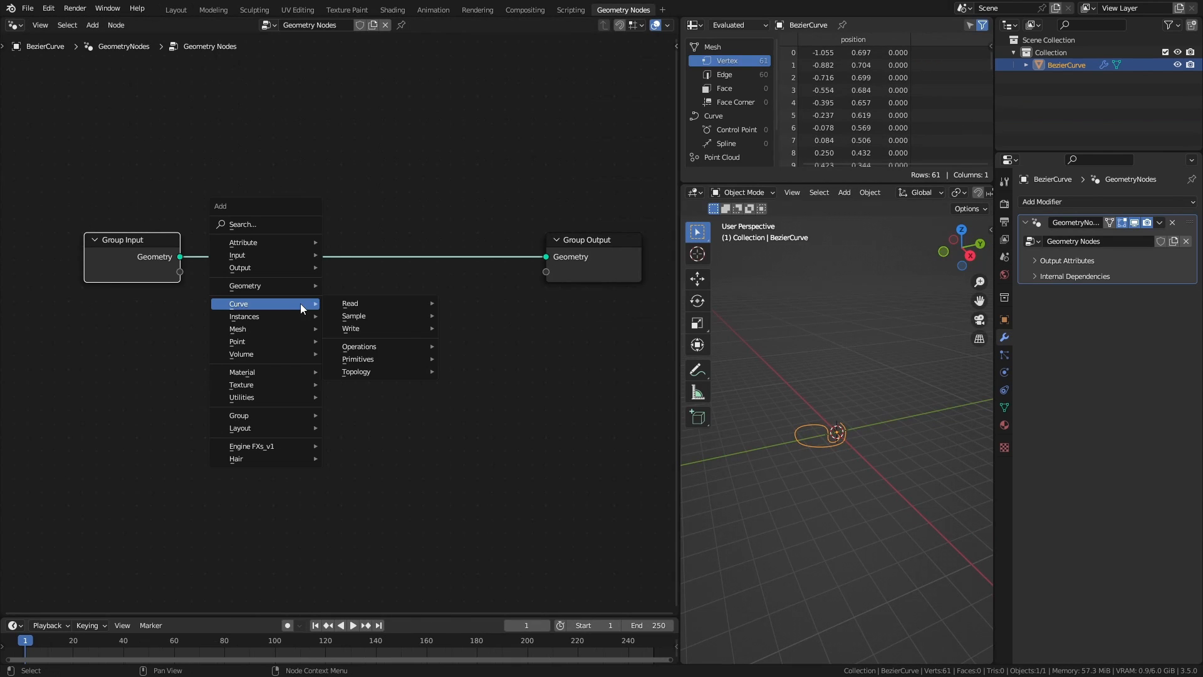
mouse_move(408, 376)
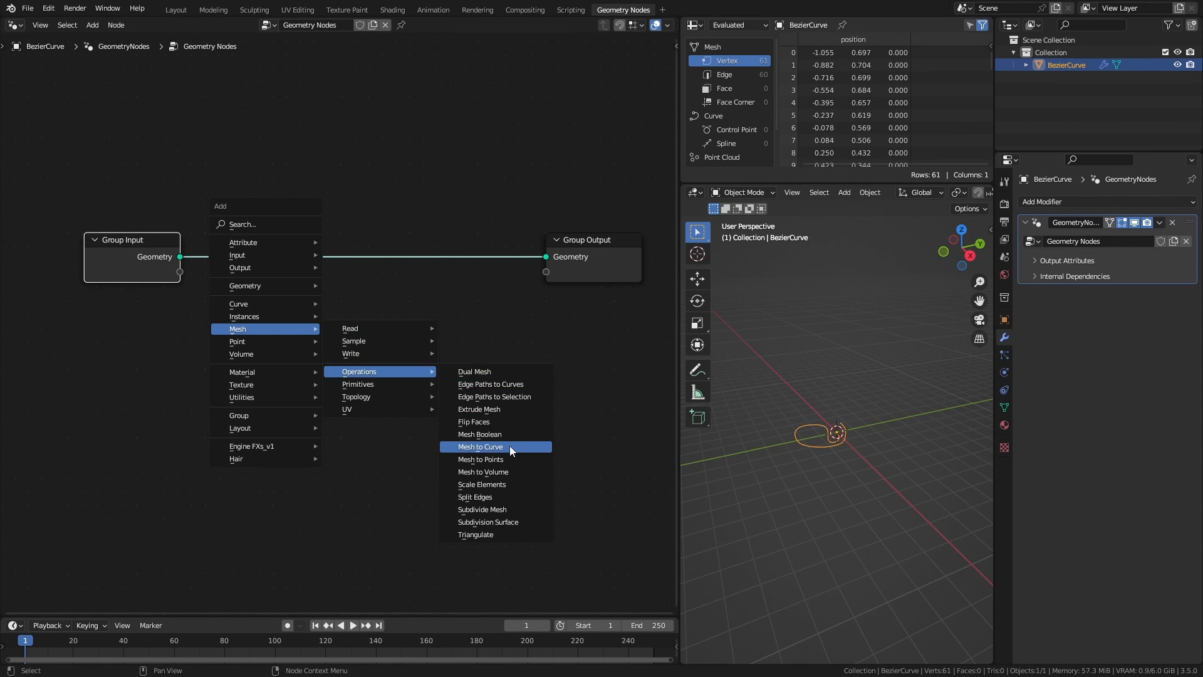
click(509, 446)
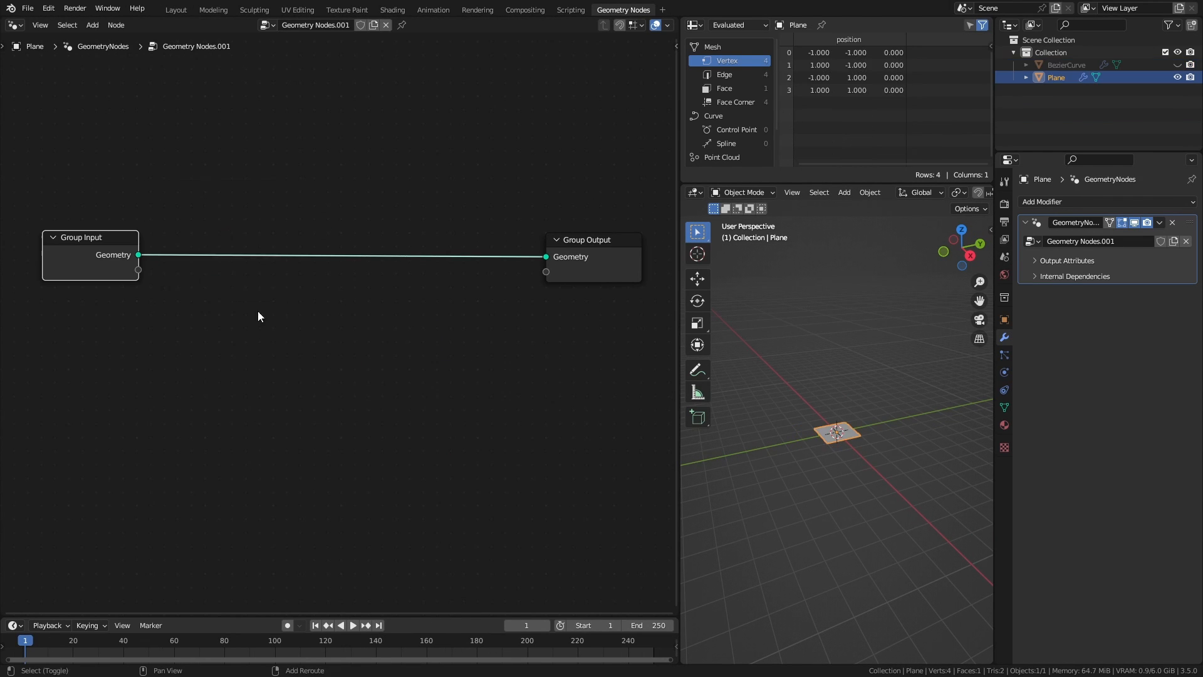
Add a Curve Circle node to the plane's geometry node tree as the output geometry.
key(shift+a)
mouse_move(215, 279)
mouse_move(336, 338)
click(451, 370)
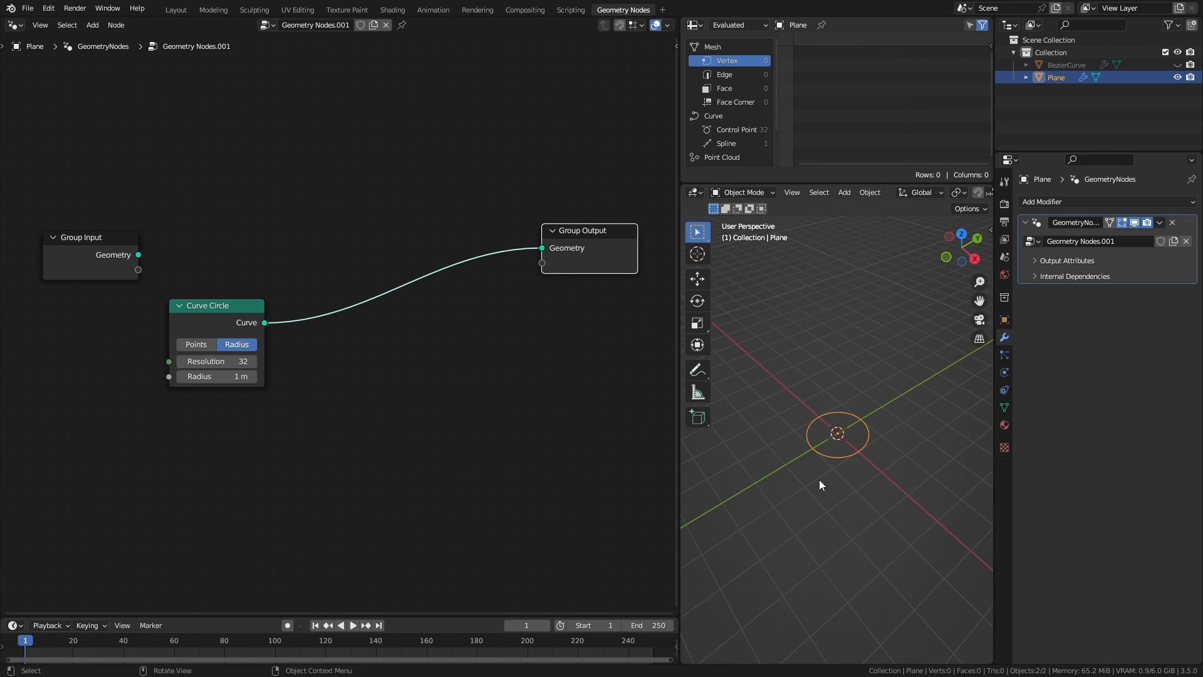
Duplicate the Curve Circle node, combine both circles through Join Geometry, and enlarge the duplicate's radius to about 1.9 m.
click(235, 292)
key(shift+d)
click(233, 414)
ctrl+shift+right_drag(241, 410, 256, 332)
drag(381, 343, 424, 293)
drag(235, 475, 291, 476)
Add a Spiral node feeding Join Geometry, with a start radius of 0.13 m and an end radius of 0.98 m.
key(shift+a)
click(622, 516)
click(237, 151)
drag(287, 159, 376, 293)
drag(251, 192, 219, 222)
drag(250, 207, 219, 207)
Join a 6-point Star with radii of about 1.62 m and 2.36 m, and set the outer circle's radius to 1.62 m.
middle_drag(338, 407, 375, 313)
key(shift+a)
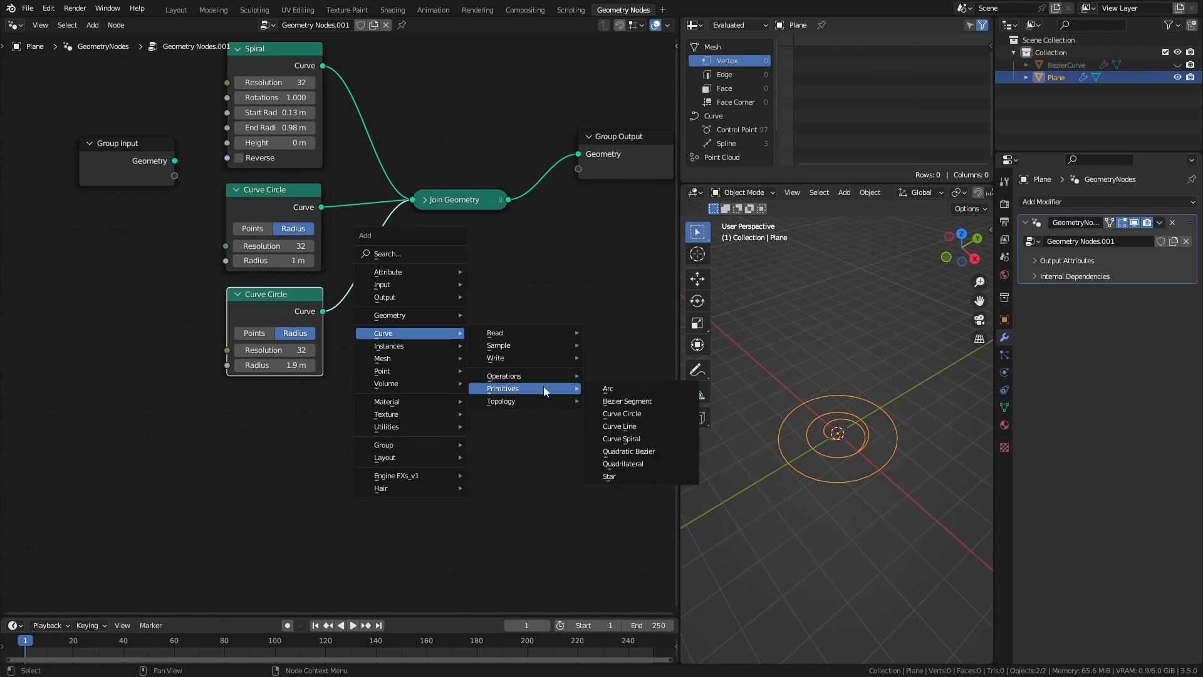
click(610, 476)
drag(325, 426, 413, 200)
drag(278, 488, 266, 488)
scroll(838, 438, up, 4)
middle_drag(838, 438, 849, 442)
drag(269, 488, 313, 474)
drag(274, 362, 257, 362)
drag(278, 473, 261, 473)
scroll(854, 389, down, 3)
middle_drag(854, 389, 851, 367)
Space out the nodes and insert a Curve to Mesh node between Join Geometry and Group Output.
middle_drag(545, 336, 337, 415)
drag(411, 215, 559, 215)
drag(252, 278, 329, 255)
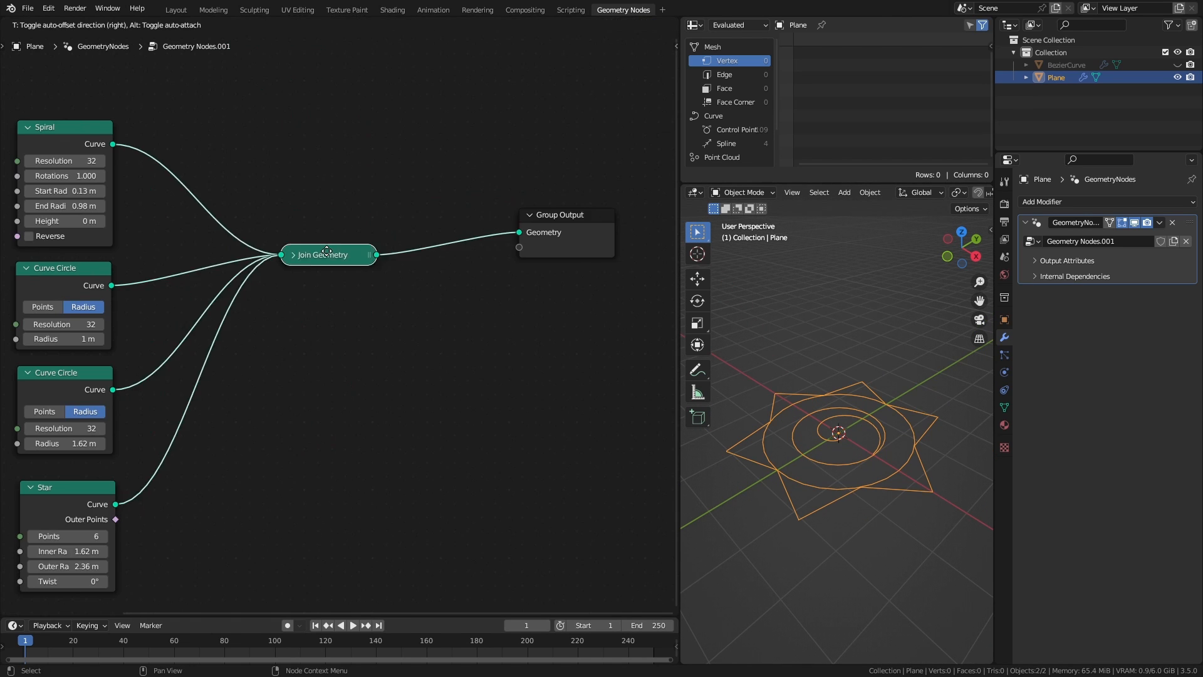
drag(559, 214, 582, 223)
key(shift+a)
mouse_move(416, 273)
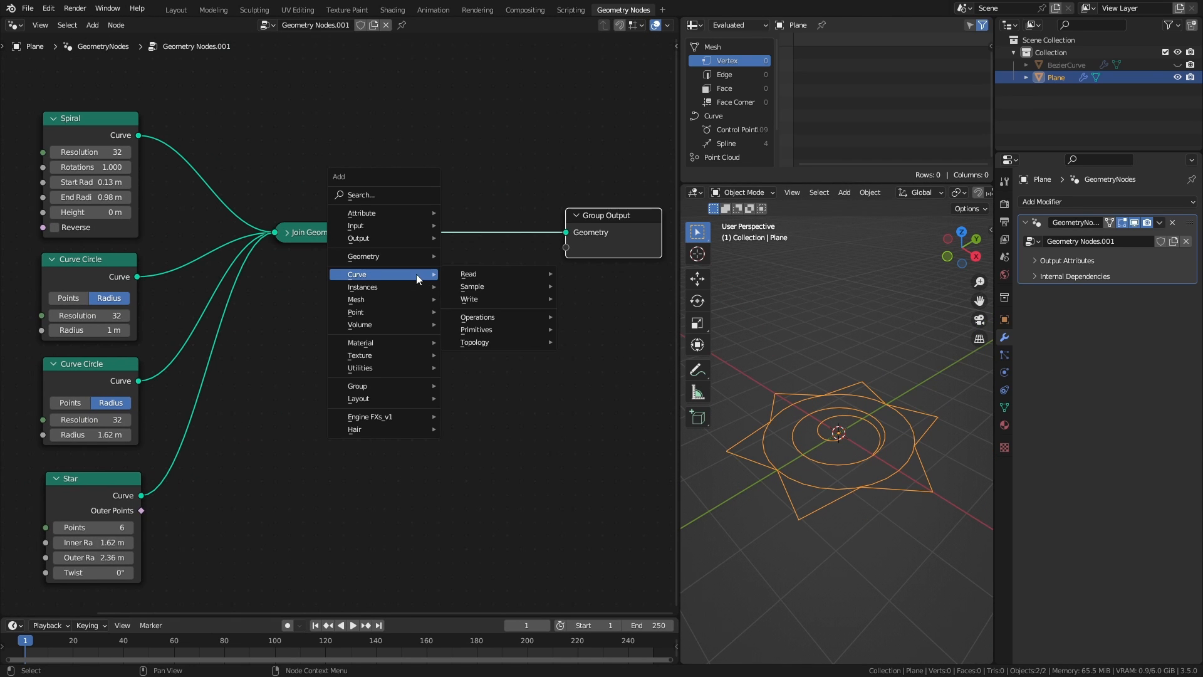
mouse_move(510, 321)
click(583, 316)
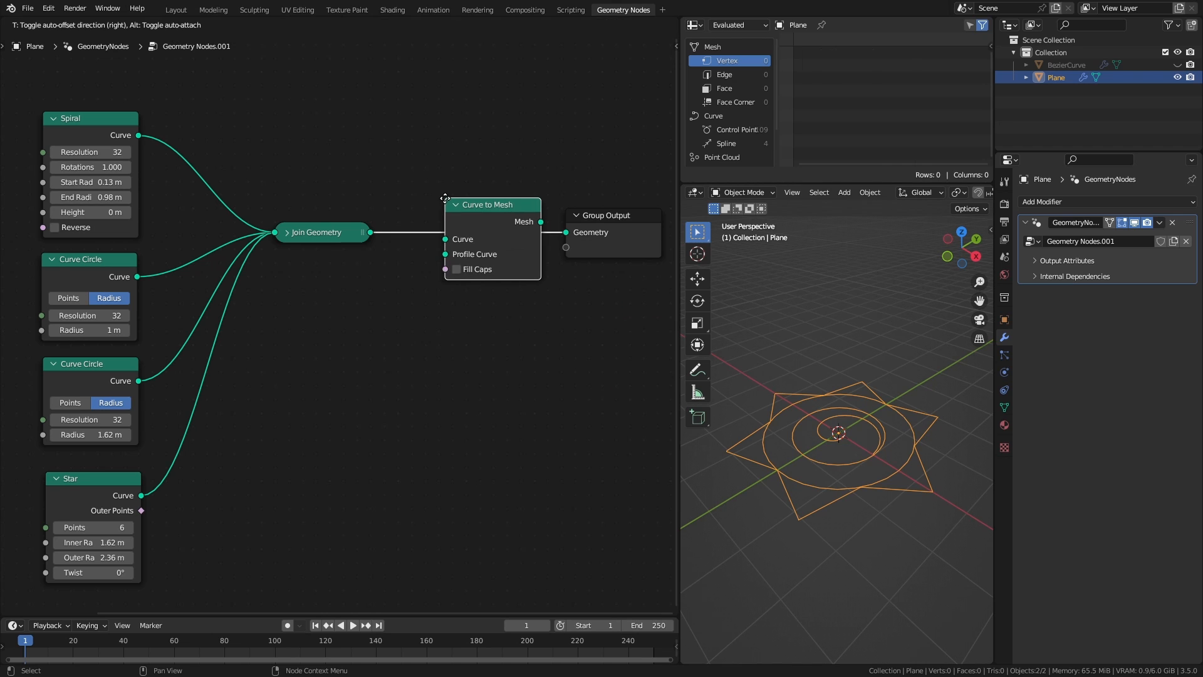
click(488, 244)
Add a Curve Circle node as the profile curve of Curve to Mesh and set its radius to 0.04 m.
key(shift+a)
mouse_move(434, 345)
mouse_move(526, 403)
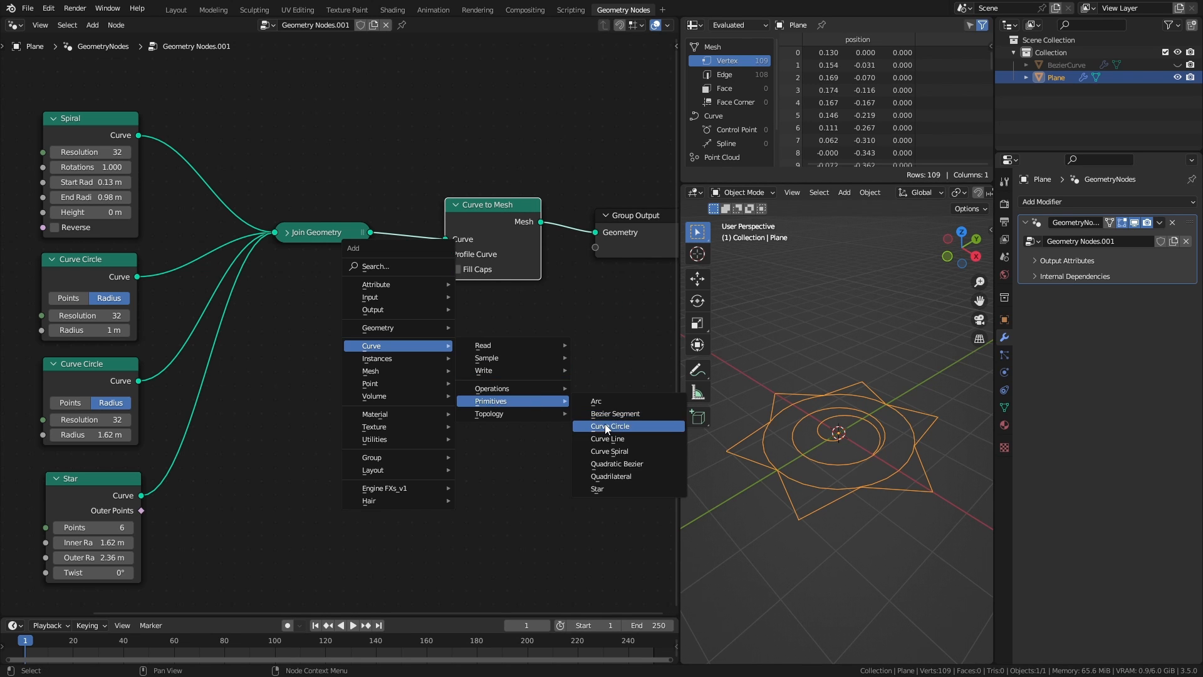
click(604, 421)
click(442, 337)
drag(537, 355, 444, 254)
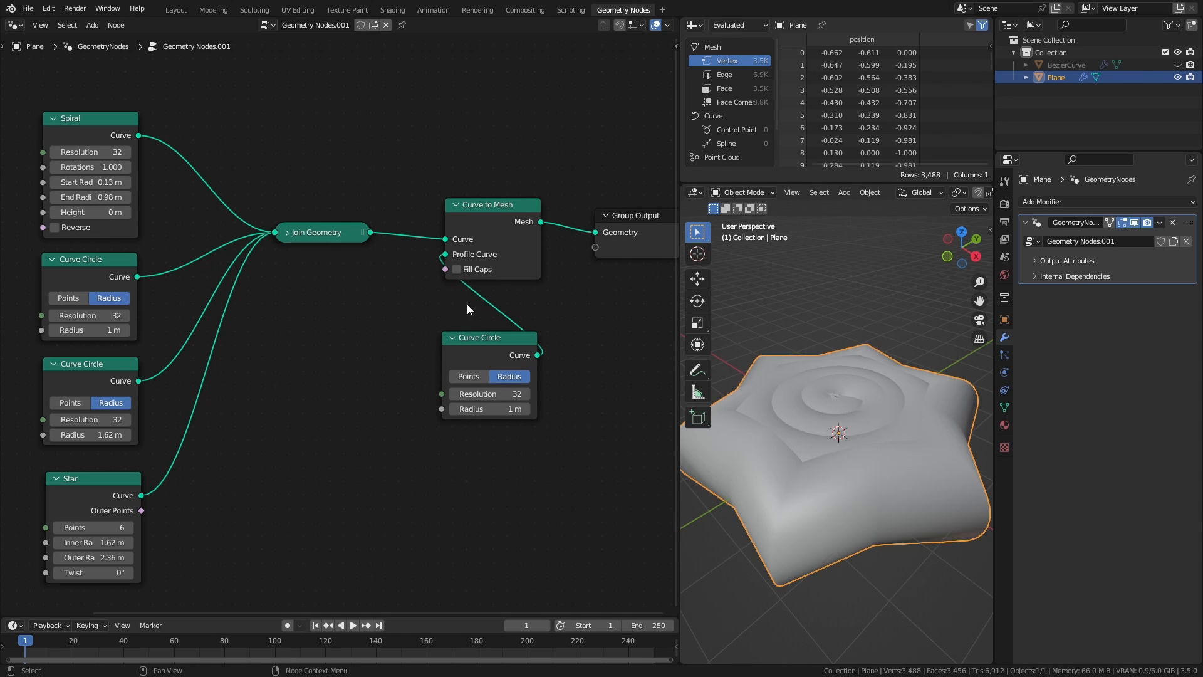
mouse_move(505, 409)
mouse_down()
mouse_move(473, 409)
mouse_move(489, 409)
mouse_up()
Insert a Trim Curve node between the Spiral node and Join Geometry.
key(shift+a)
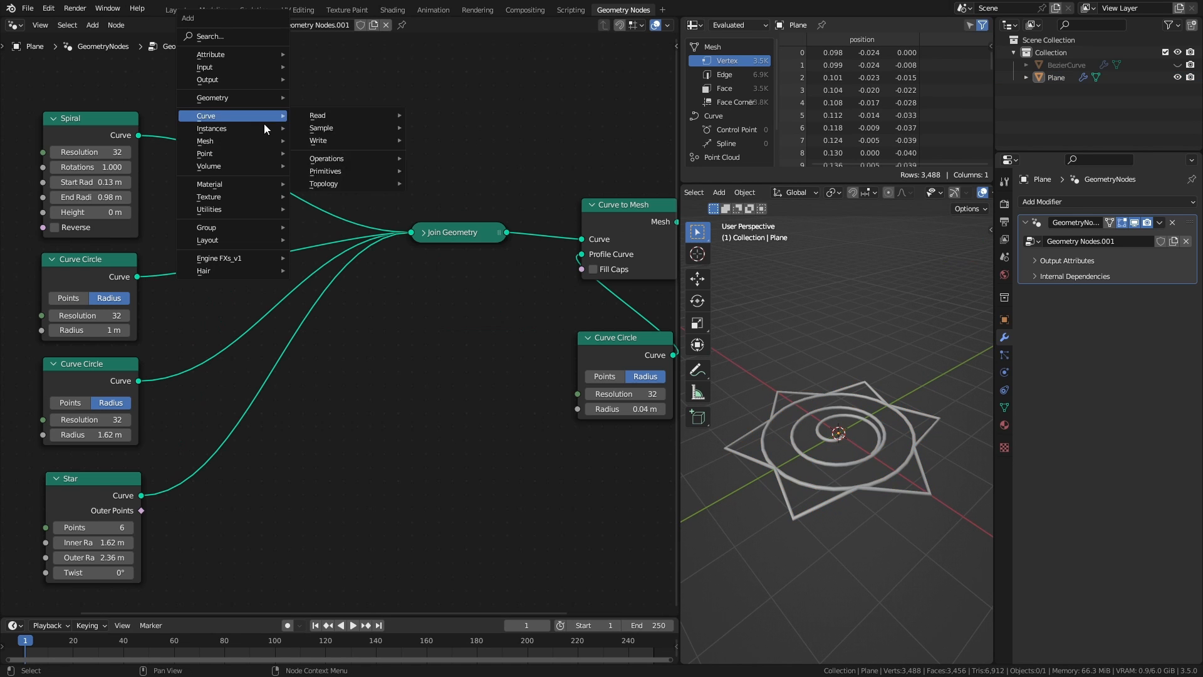
mouse_move(357, 161)
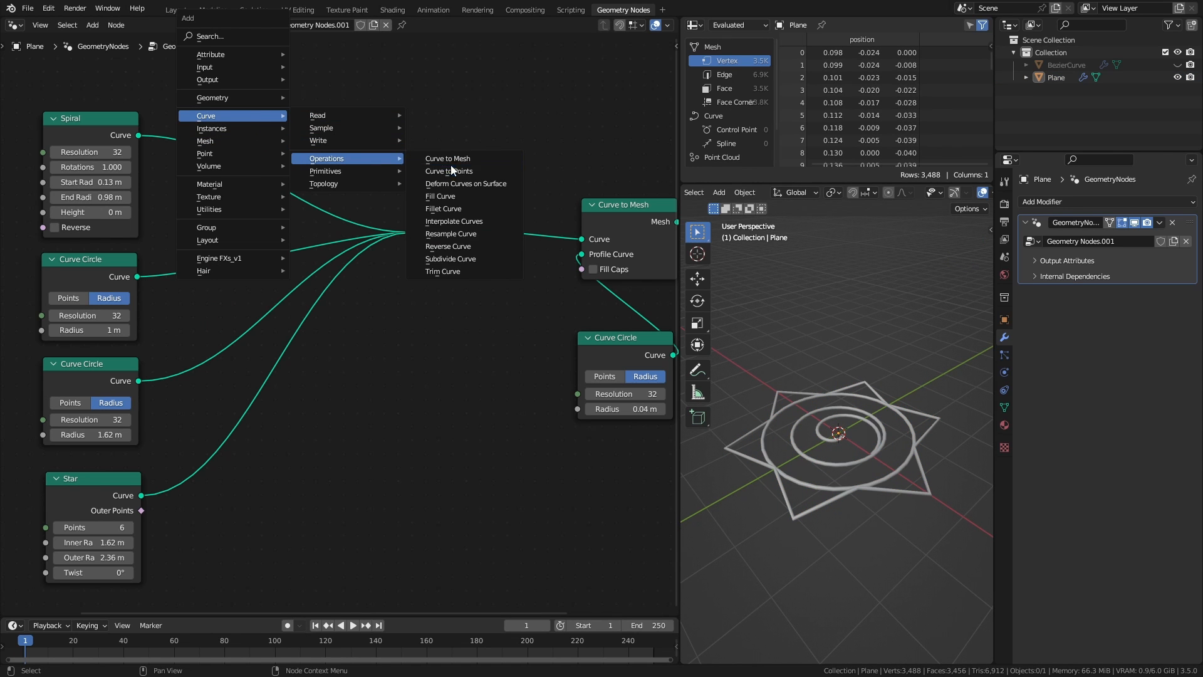
click(451, 266)
click(230, 117)
drag(279, 134, 267, 126)
Duplicate the Trim Curve node three times and insert the copies after both Curve Circle nodes and the Star node.
key(shift+d)
click(253, 226)
drag(253, 225, 257, 251)
key(shift+d)
click(219, 359)
drag(220, 360, 258, 374)
key(shift+d)
click(212, 461)
drag(211, 461, 246, 499)
middle_drag(247, 482, 268, 444)
Try out the trimming by varying the factors on the four Trim Curve nodes.
drag(255, 162, 310, 176)
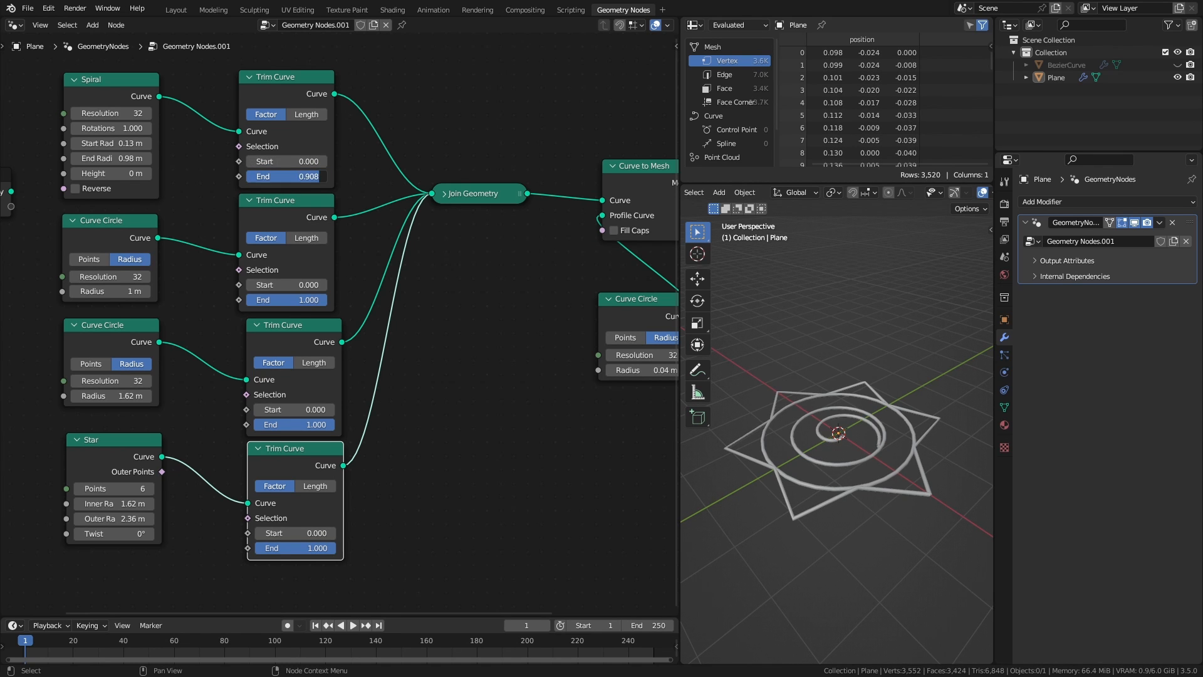
drag(258, 301, 325, 300)
mouse_move(288, 285)
mouse_down()
mouse_move(364, 285)
mouse_move(288, 285)
mouse_up()
drag(293, 425, 329, 425)
mouse_move(320, 548)
mouse_down()
mouse_move(279, 549)
mouse_move(333, 549)
mouse_up()
scroll(455, 401, down, 1)
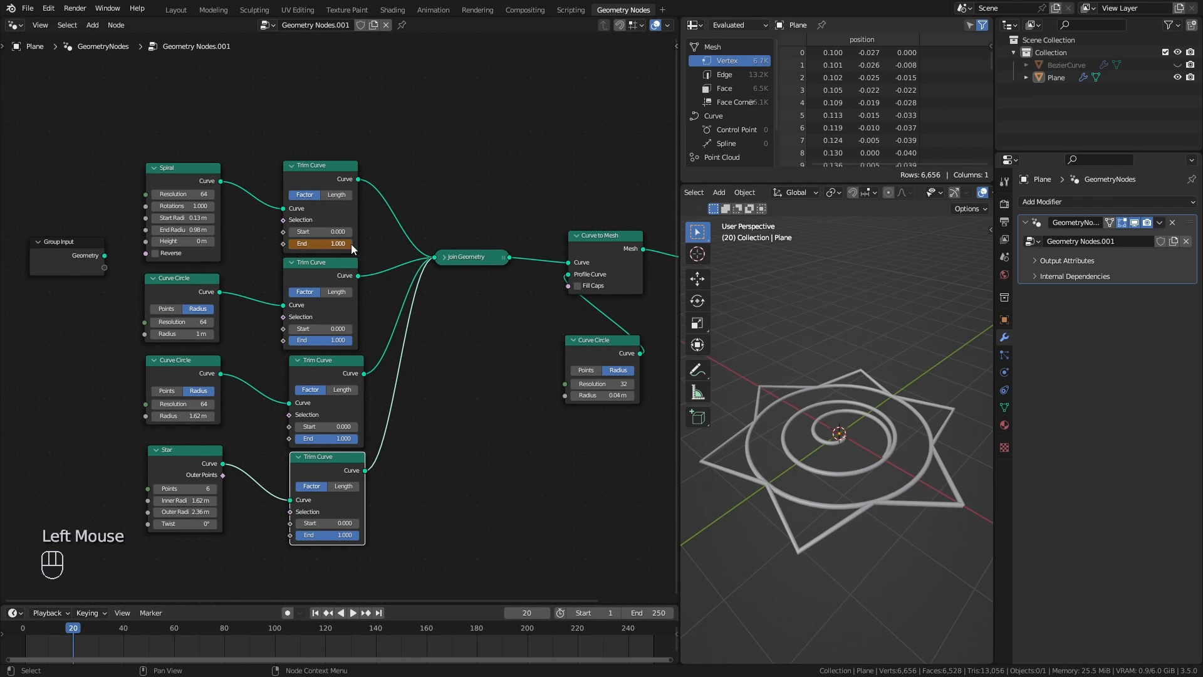
Keyframe the Start factor of the inner circle's Trim Curve node at frames 20 and 35, ending at 0.000.
click(71, 629)
drag(295, 329, 352, 329)
key(i)
drag(72, 629, 111, 629)
drag(348, 329, 304, 329)
key(i)
Keyframe the Start factor of the outer circle's Trim Curve node at frames 24 and 44, ending at 0.000.
drag(111, 629, 84, 633)
drag(330, 433, 324, 430)
key(i)
mouse_move(298, 425)
mouse_down()
mouse_move(354, 425)
mouse_move(288, 426)
mouse_up()
click(133, 630)
drag(105, 647, 92, 648)
Set the Star node's inner radius to 2.36 m and its outer radius to about 1.6 m.
mouse_move(310, 523)
mouse_down()
mouse_move(365, 523)
mouse_move(304, 524)
mouse_up()
key(ctrl+c)
key(ctrl+v)
drag(185, 512, 154, 512)
Keyframe the Start factor of the star's Trim Curve node at two frames, ending at 0.000.
click(84, 633)
mouse_move(304, 523)
mouse_down()
mouse_move(366, 523)
mouse_move(292, 523)
mouse_up()
key(i)
click(146, 634)
key(i)
Preview the trim animation over the timeline and fine-tune the Star node's outer radius to 1.62 m.
drag(389, 135, 270, 564)
drag(37, 636, 160, 634)
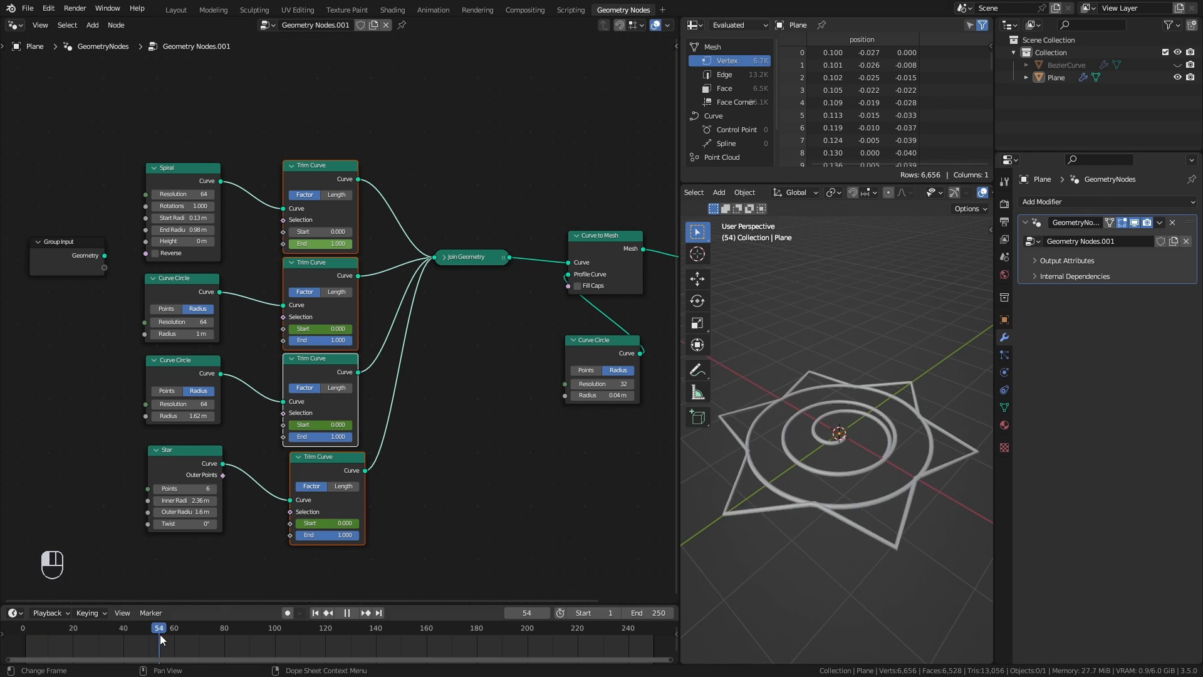
middle_drag(834, 388, 830, 426)
shift+drag(185, 512, 193, 511)
key(space)
click(32, 636)
drag(32, 636, 141, 636)
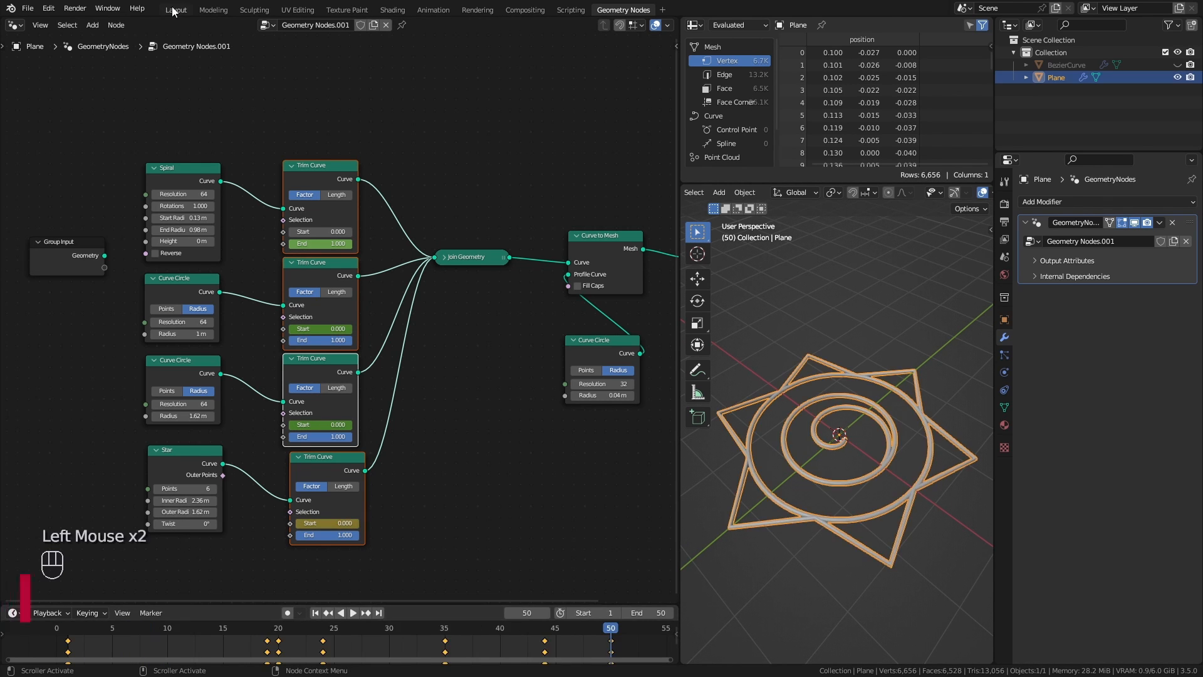
In the Layout workspace, move the star and spiral object into a new collection named Brush.
click(176, 9)
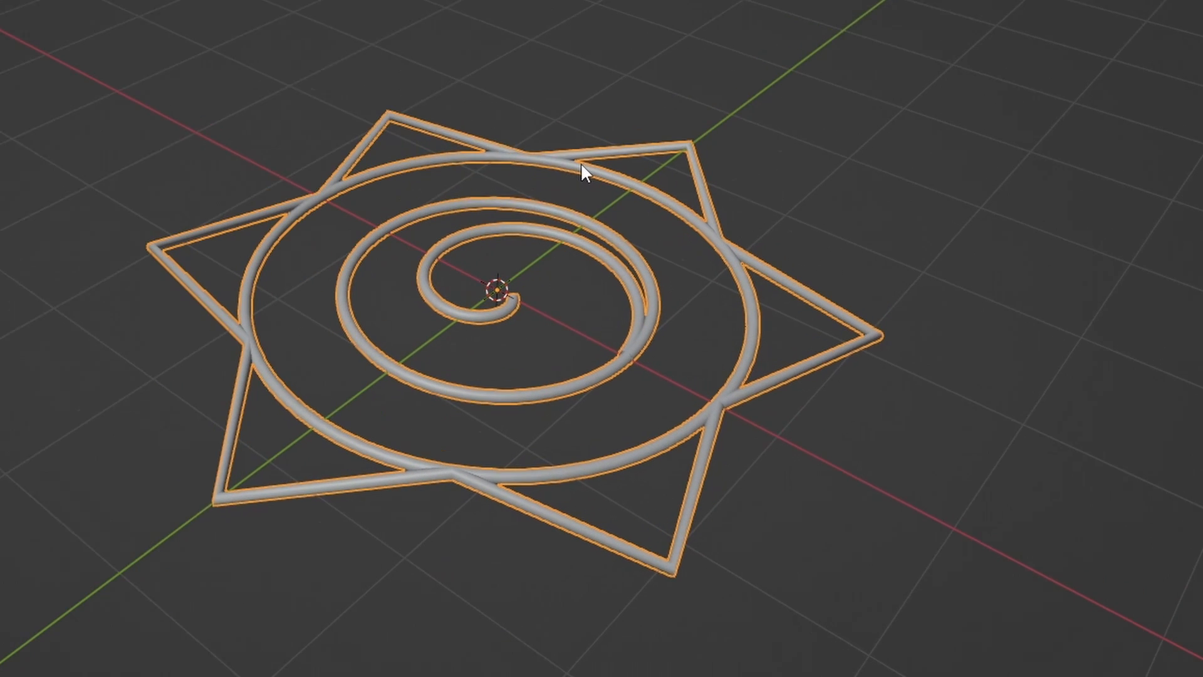
key(m)
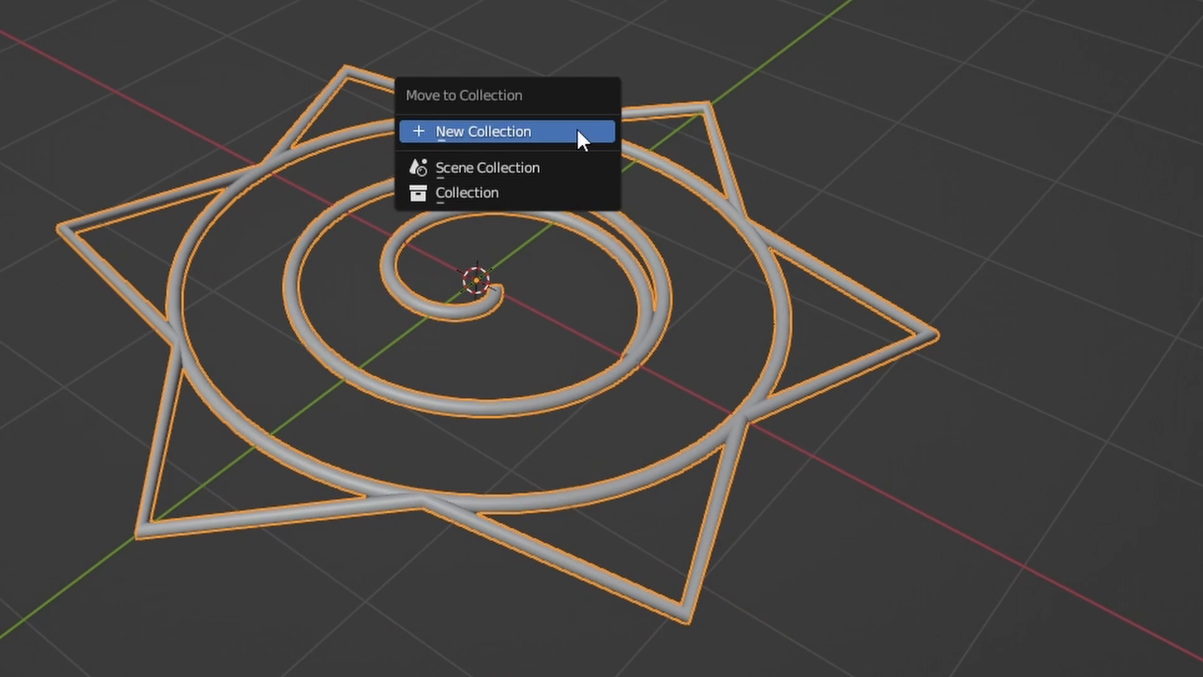
click(578, 132)
text(Brush)
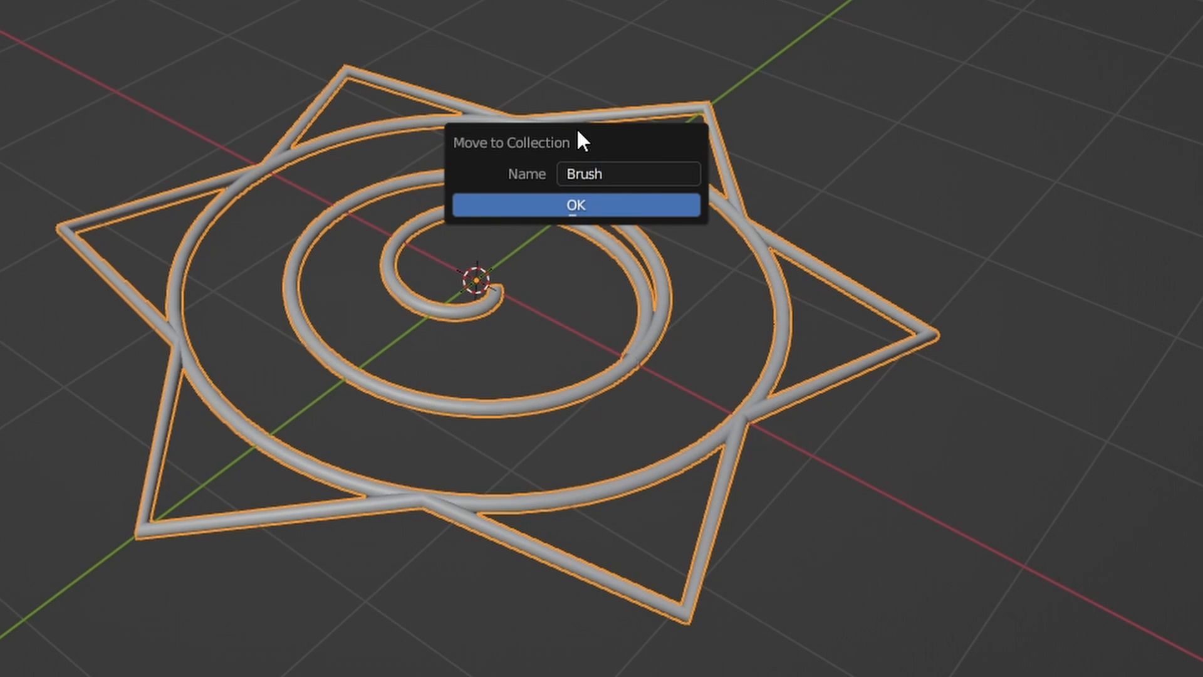
key(Return)
Add a plane beneath the pattern, scale it by about 2.565 to cover the whole star, and apply its scale.
key(shift+a)
mouse_move(599, 193)
click(645, 193)
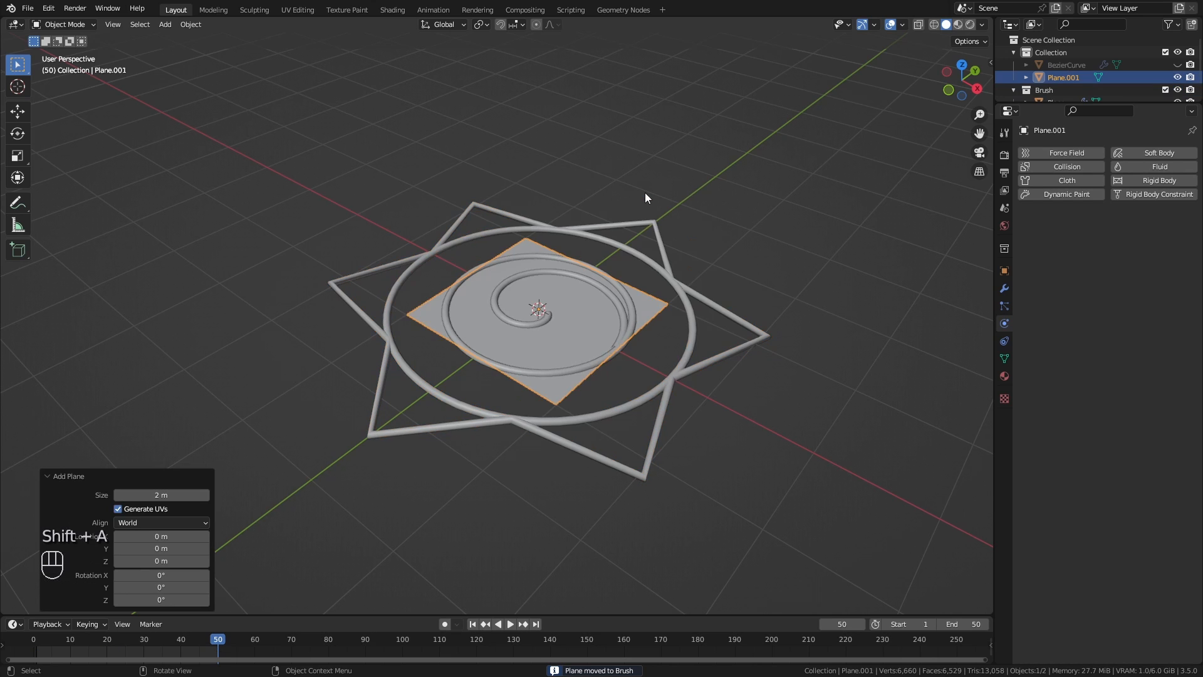
key(s)
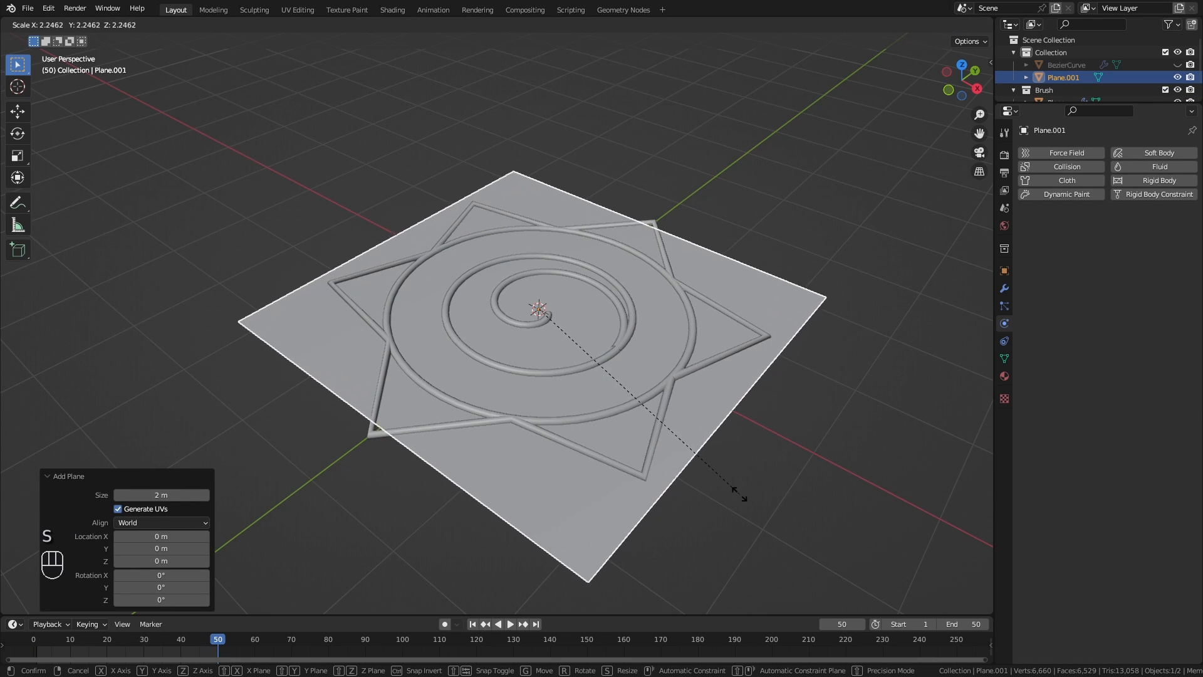
click(775, 512)
key(ctrl+a)
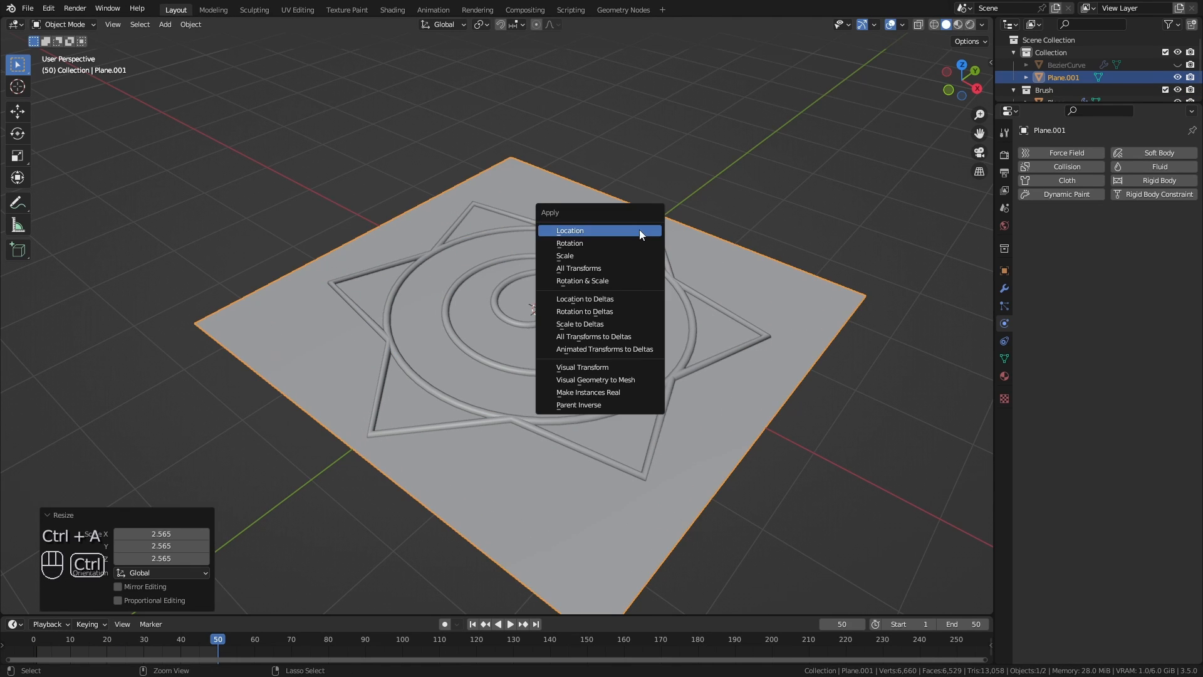
click(596, 256)
Rename the new plane as Canvas.
key(F2)
text(Canvas)
key(Return)
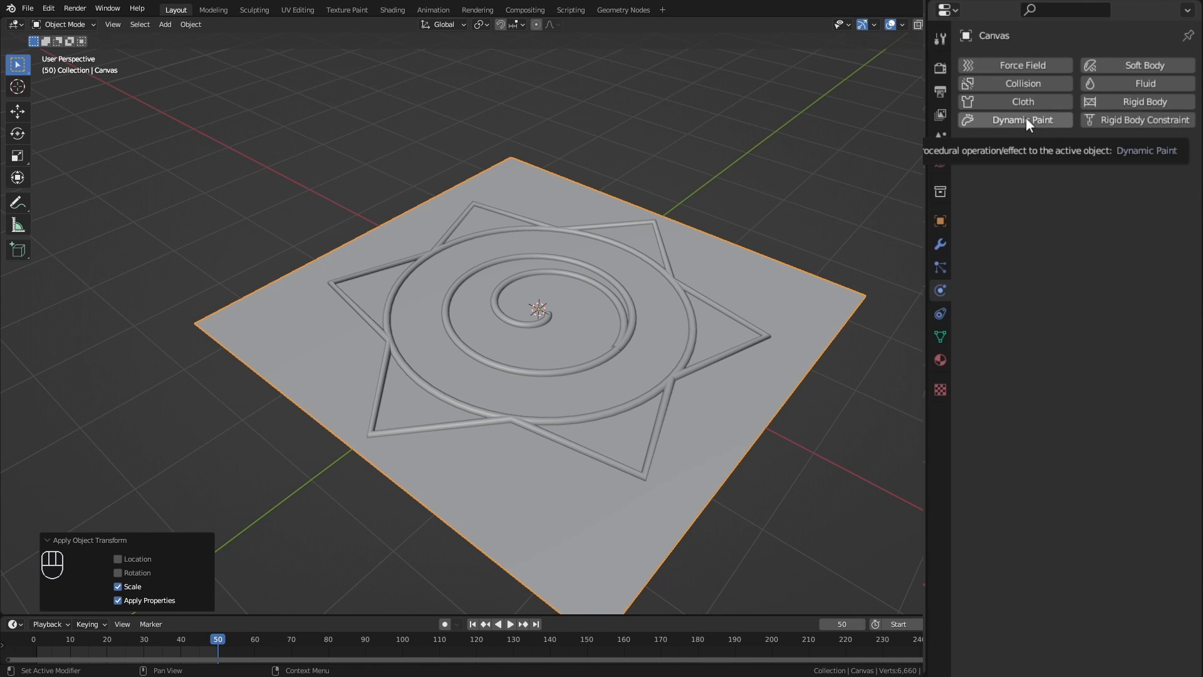
Enable Dynamic Paint physics on the Canvas plane and add a canvas to it.
click(1025, 119)
click(1115, 246)
click(1095, 296)
Enable Dynamic Paint on the star and spiral object, set its type to Brush, and add the brush.
click(675, 382)
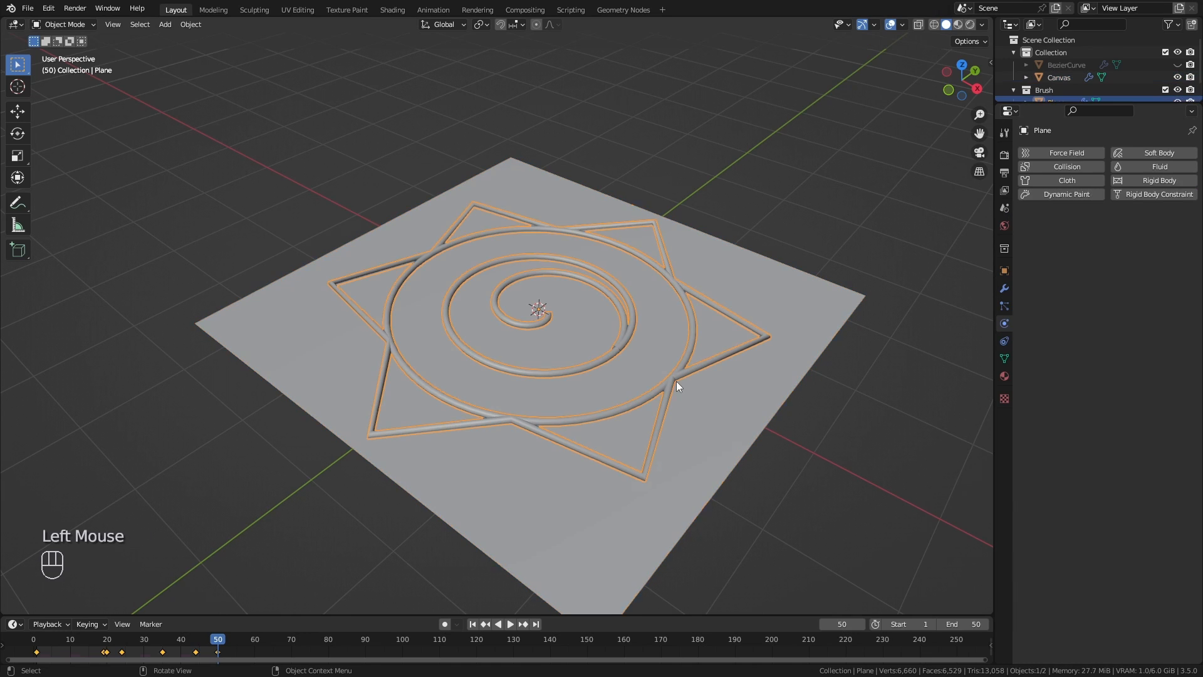
click(1052, 195)
click(1135, 289)
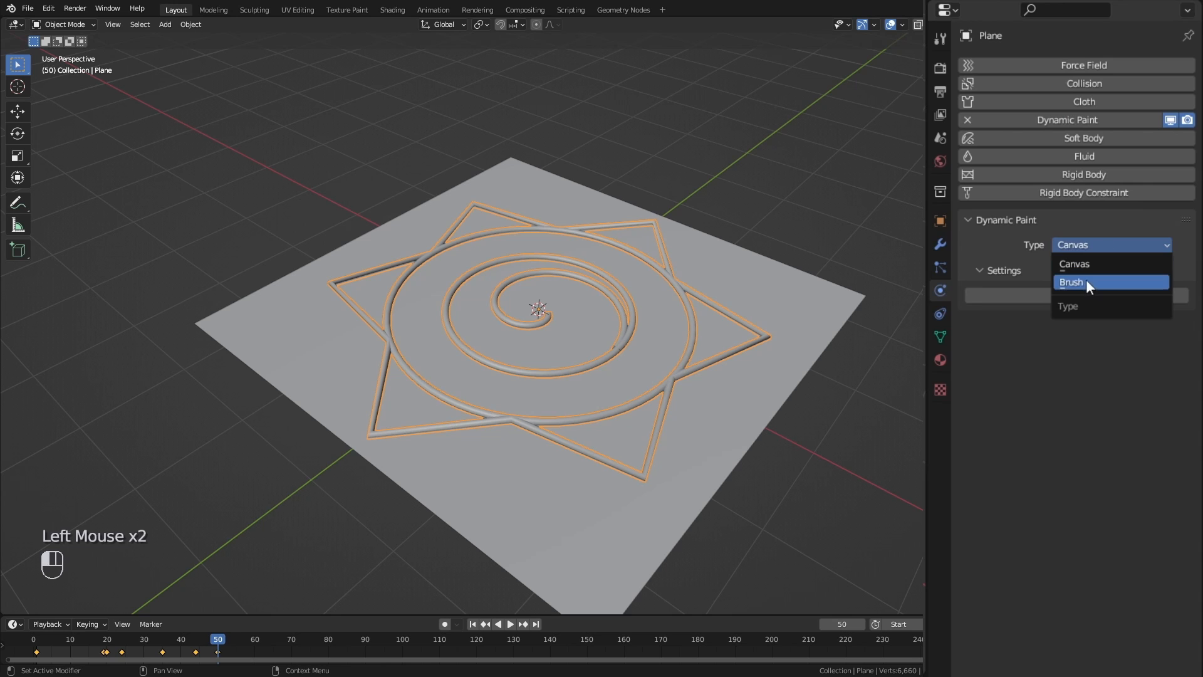
click(1085, 281)
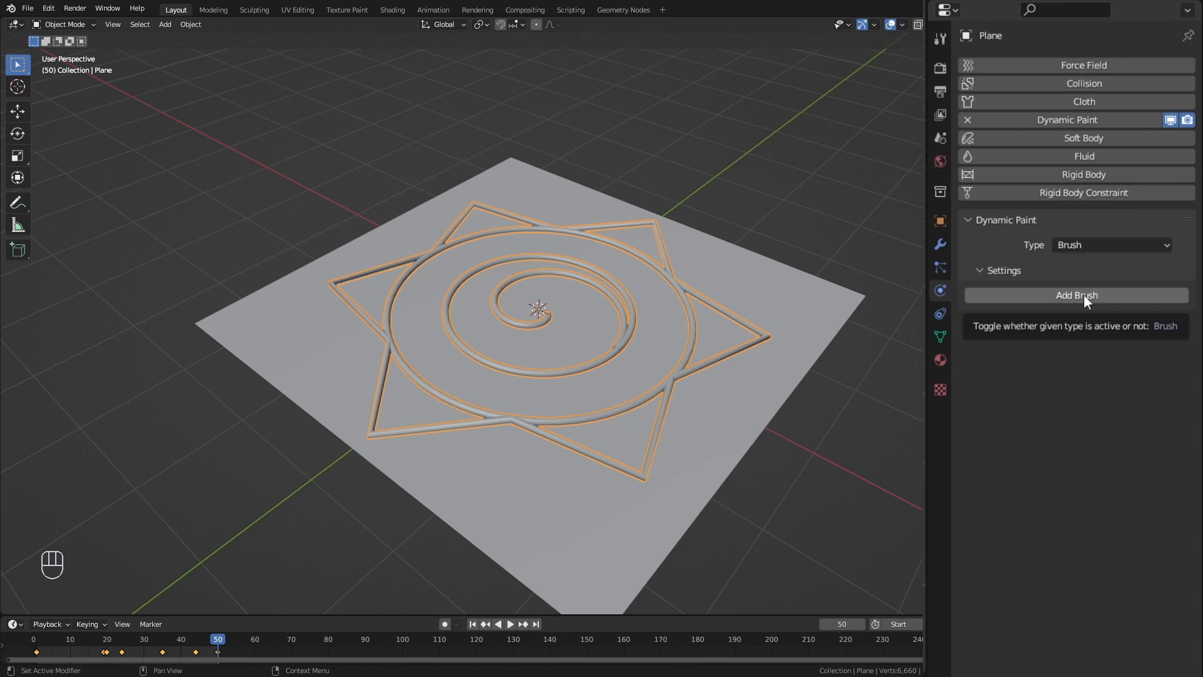
click(1084, 295)
Set the brush's paint color to white by removing its saturation and raising its value to full.
click(1088, 314)
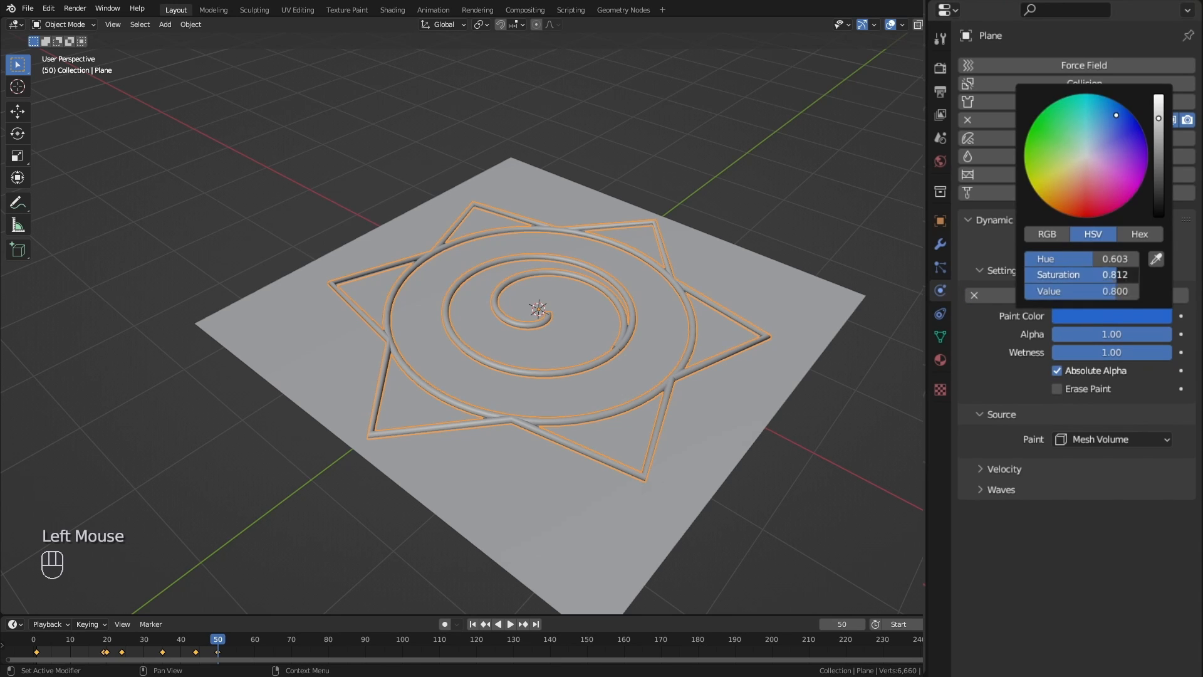
drag(1103, 275, 1025, 275)
drag(1157, 123, 1161, 96)
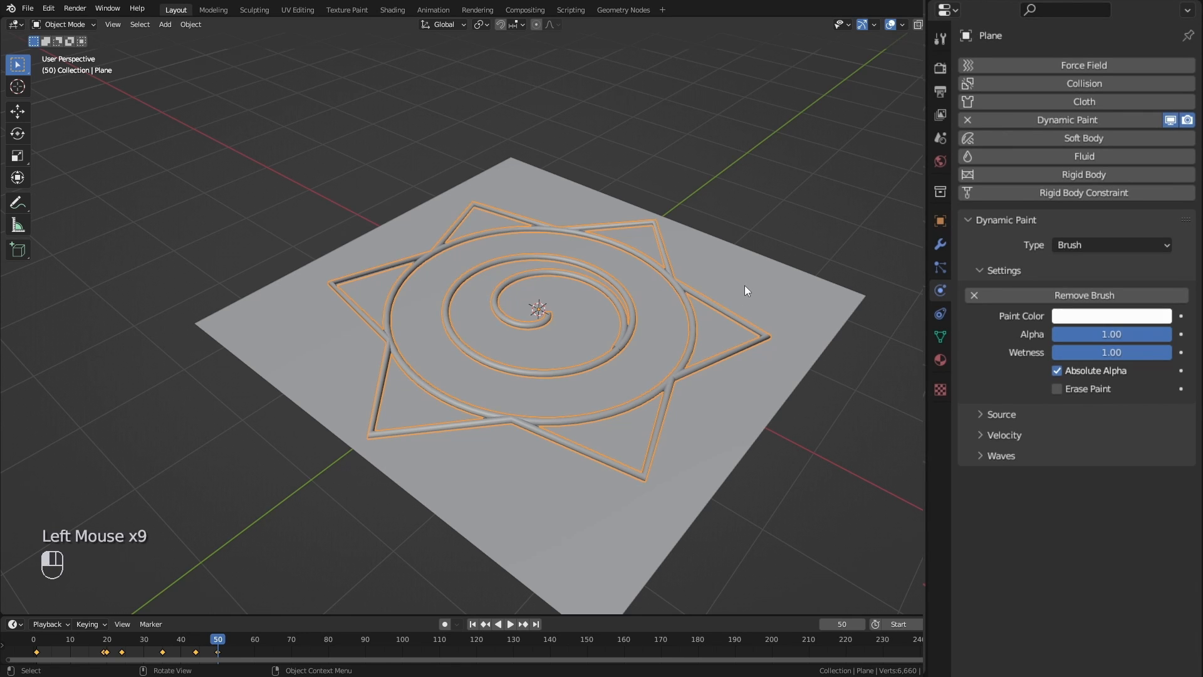
Set the Canvas surface format to Image Sequence, with a resolution of 512 and 1 sub-step.
click(744, 285)
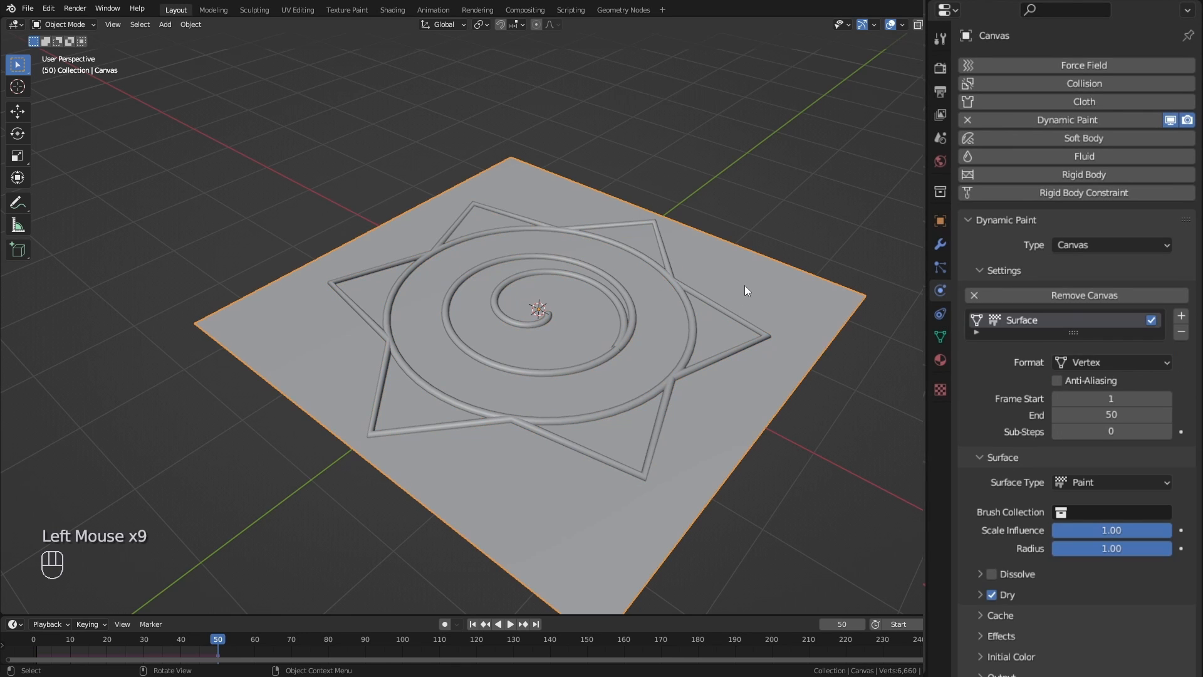
click(1096, 365)
click(1104, 396)
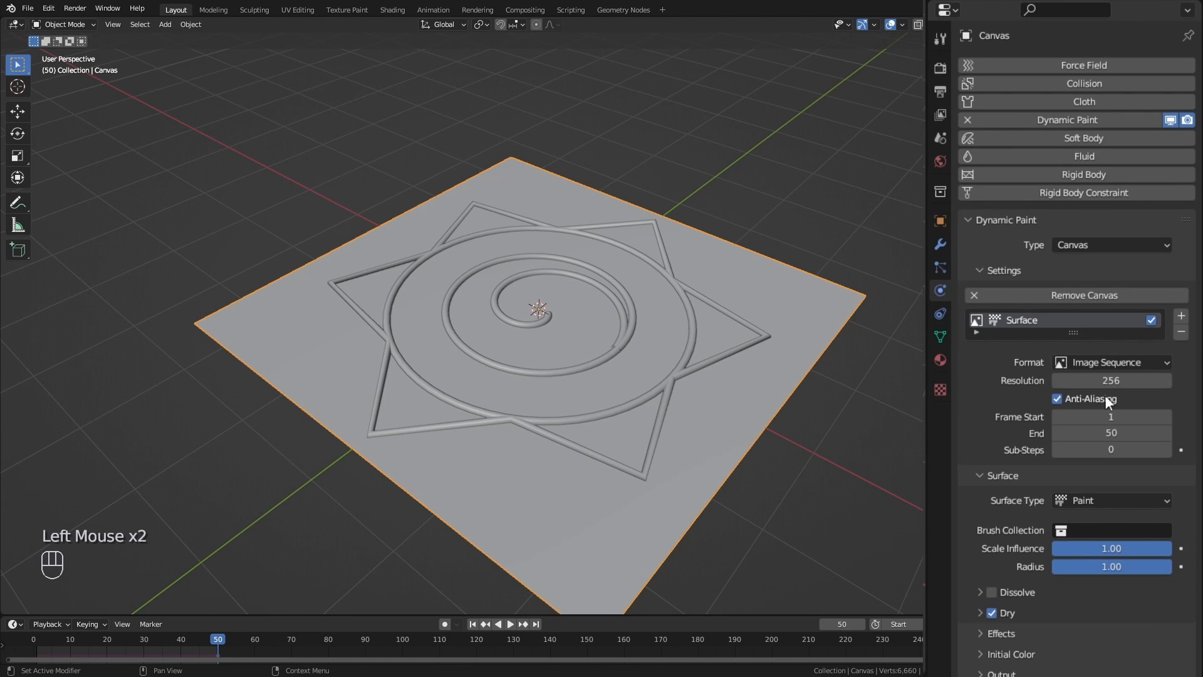
click(1112, 382)
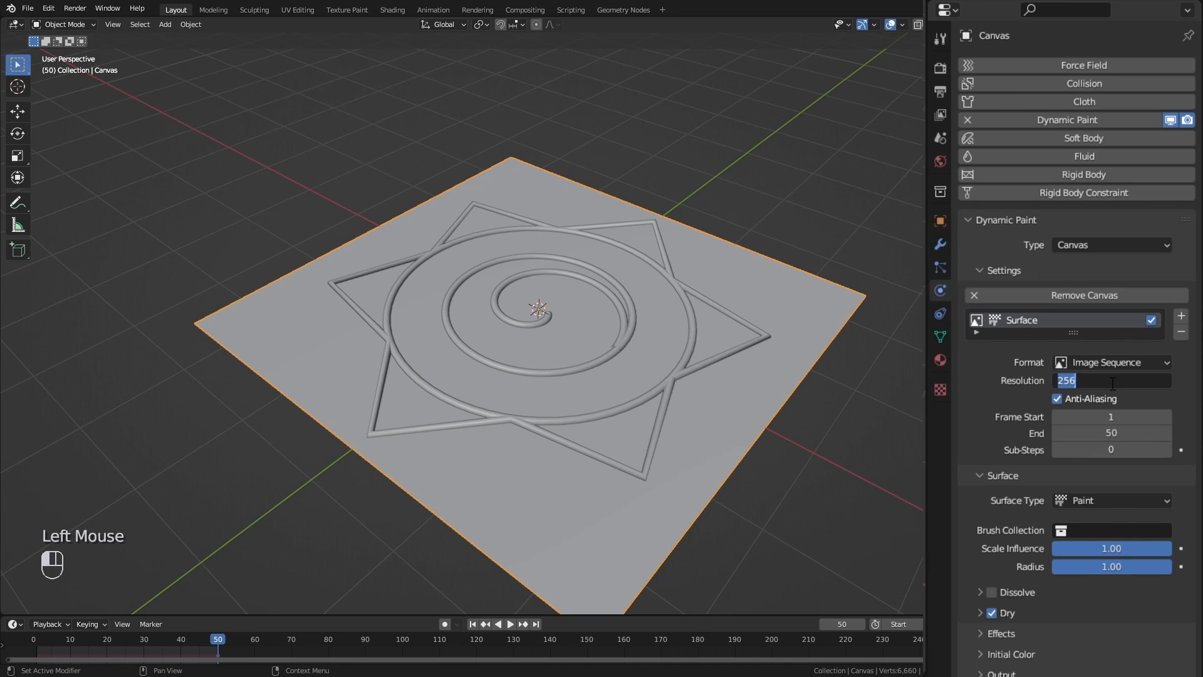
key(Return)
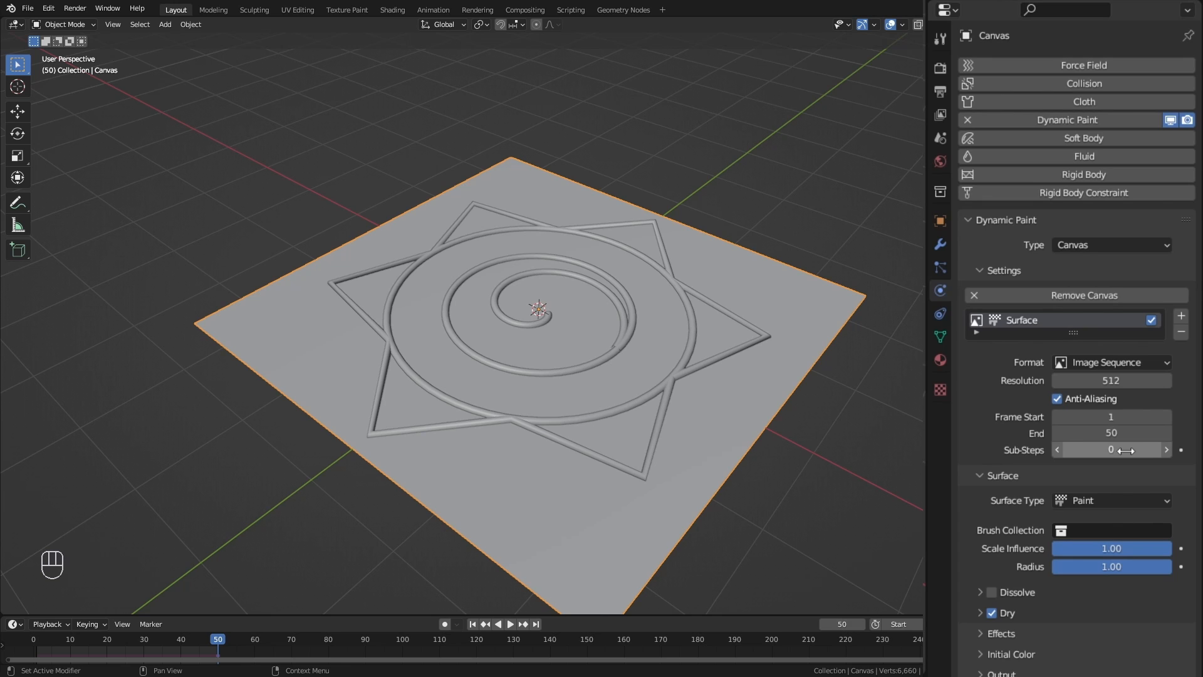
click(1166, 449)
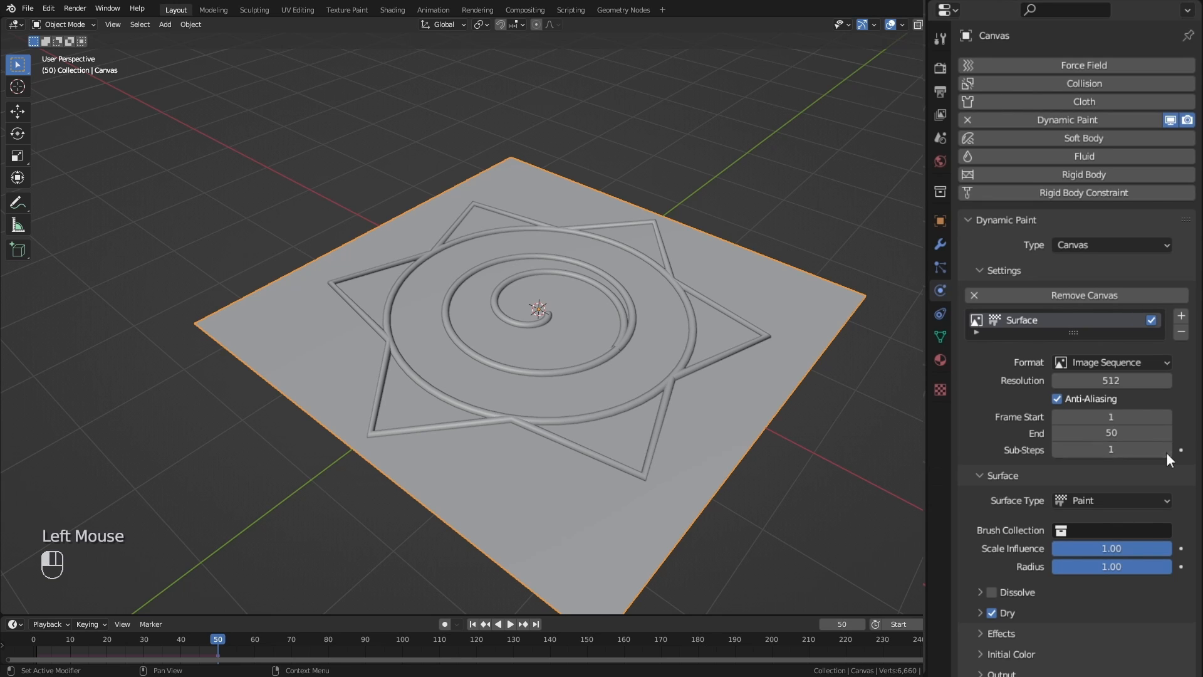
Assign the Brush collection to the canvas surface and set its initial color type to Color, using black.
click(1097, 528)
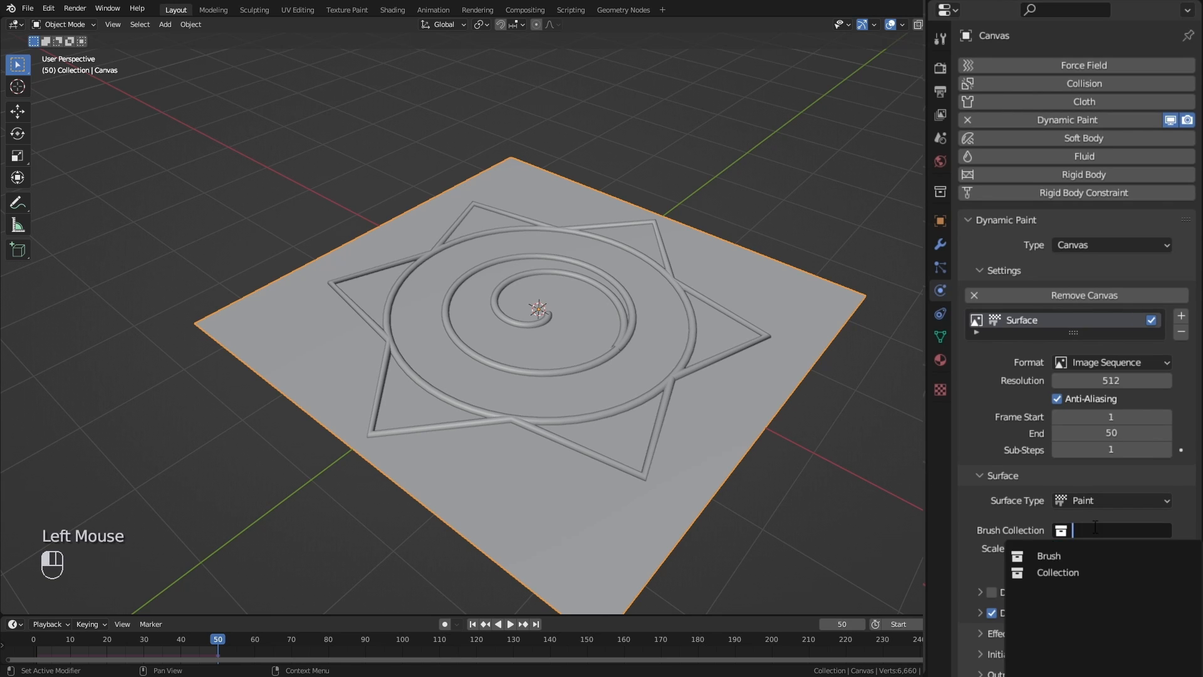
click(1074, 556)
scroll(1024, 634, down, 1)
click(1024, 634)
scroll(1023, 634, down, 2)
click(1109, 613)
click(1097, 584)
click(1111, 644)
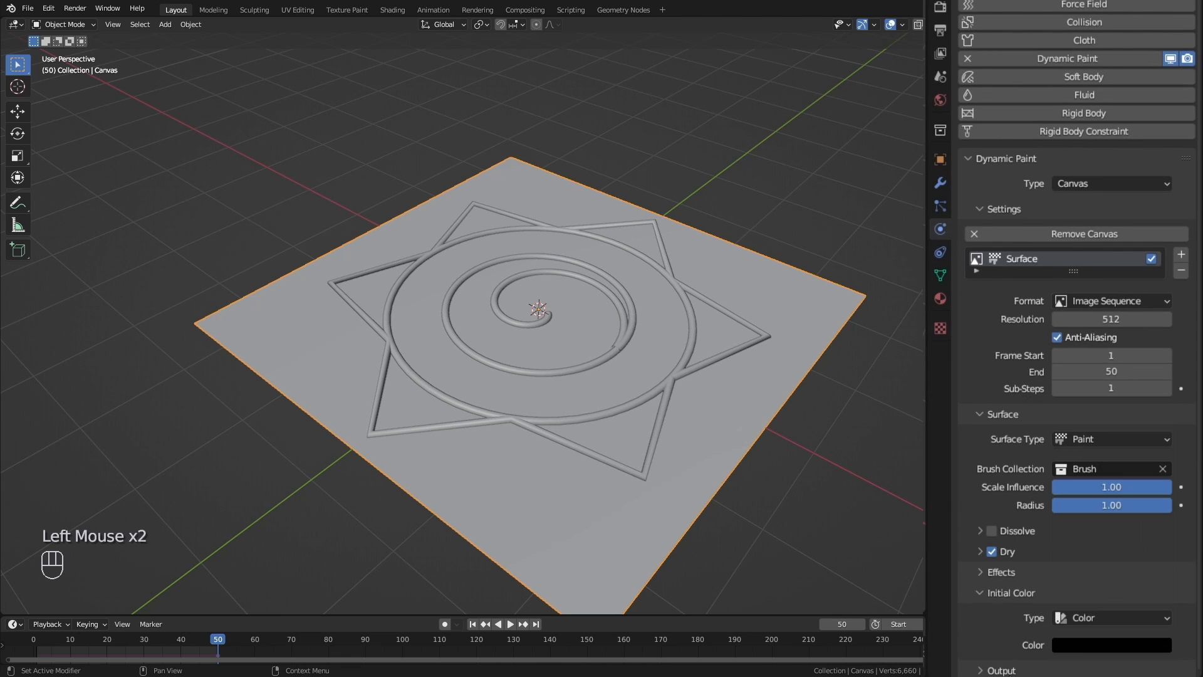
Create a DynamicPaint folder as the canvas output's cache path and choose UVMap as its UV map.
scroll(1027, 620, down, 3)
click(1174, 576)
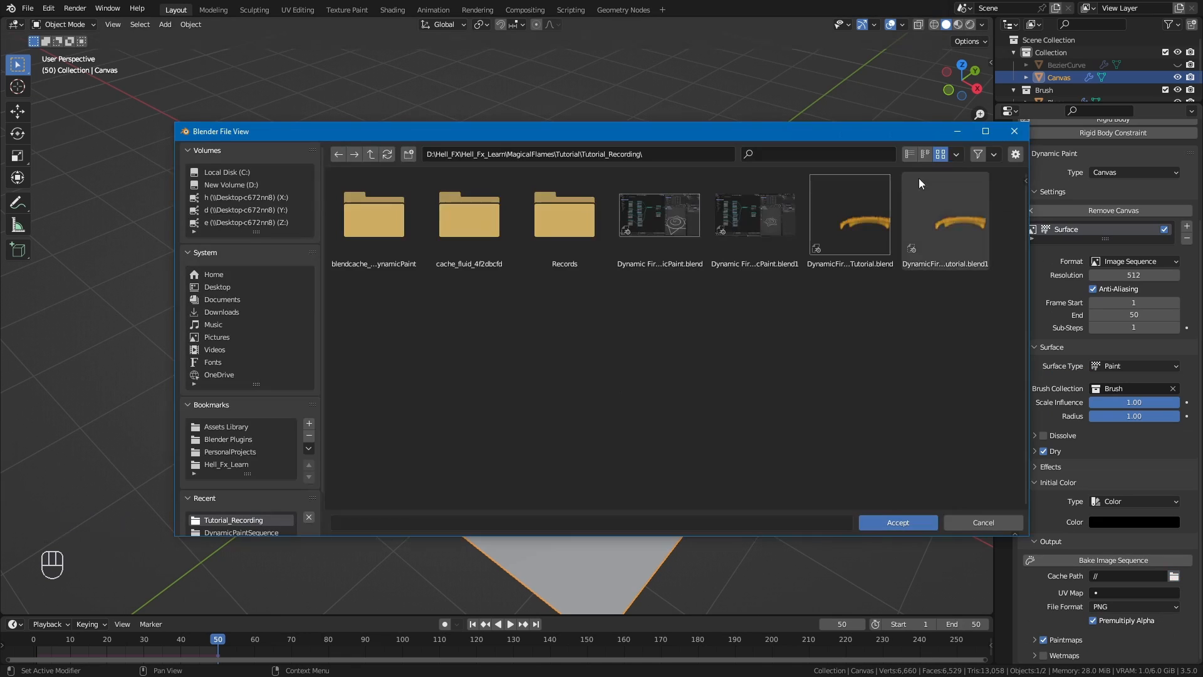
click(409, 154)
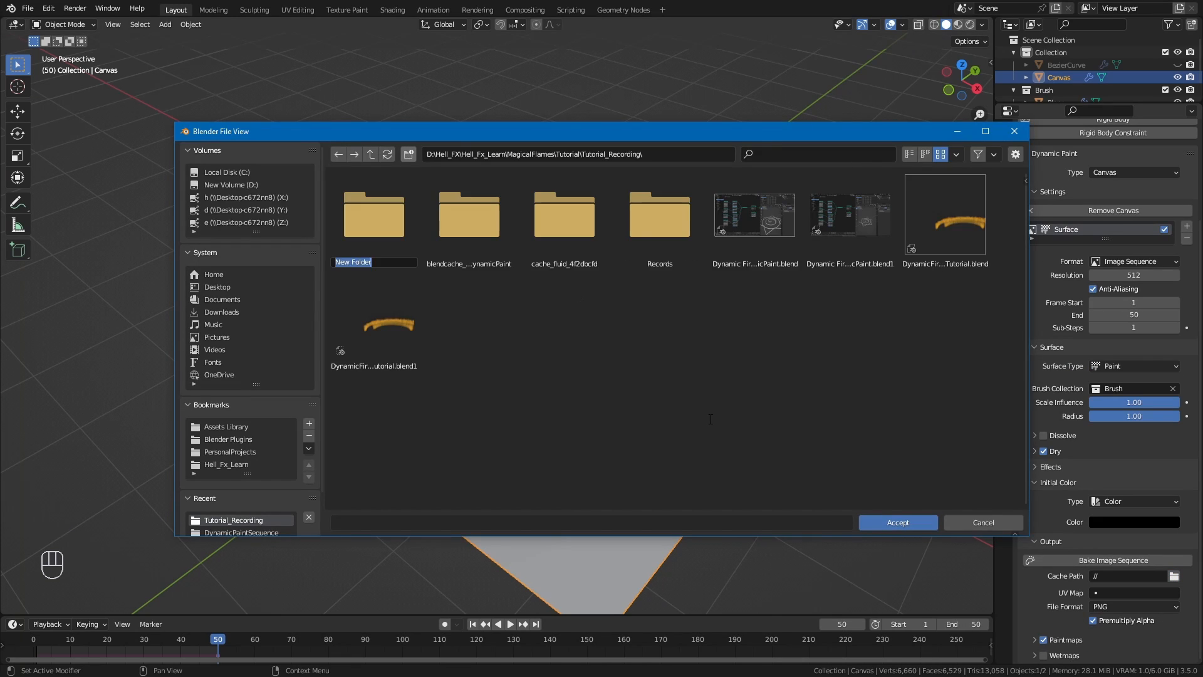
text(DynamicPaint)
key(Return)
click(1112, 593)
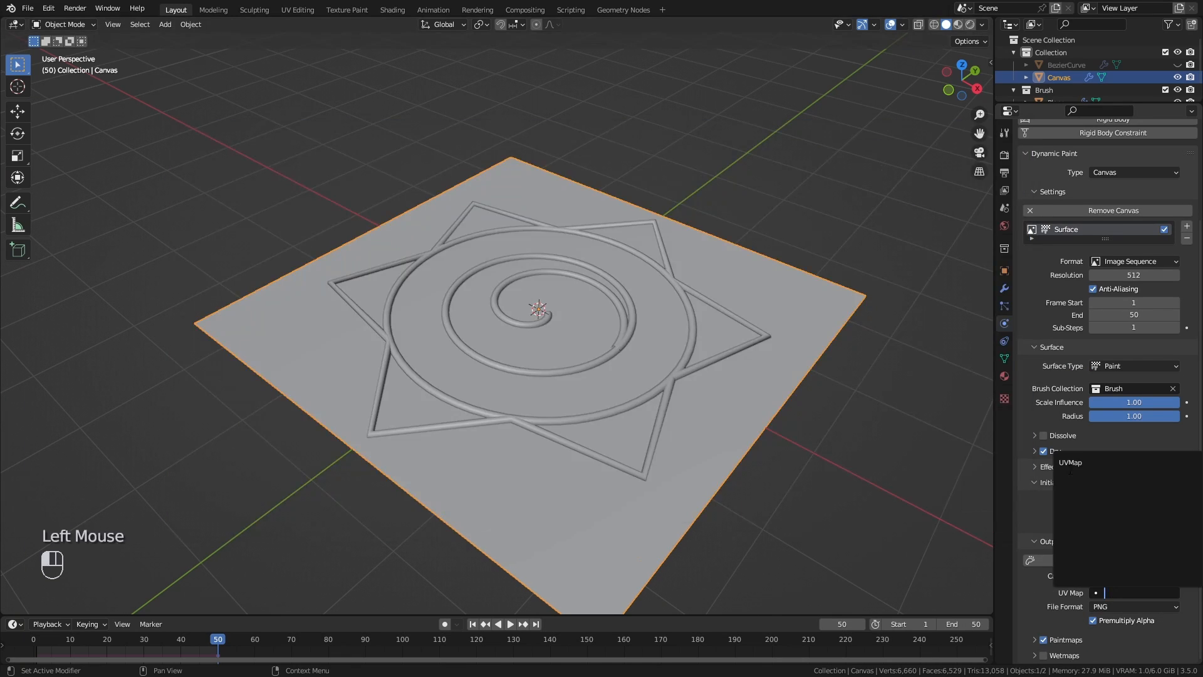
click(1070, 465)
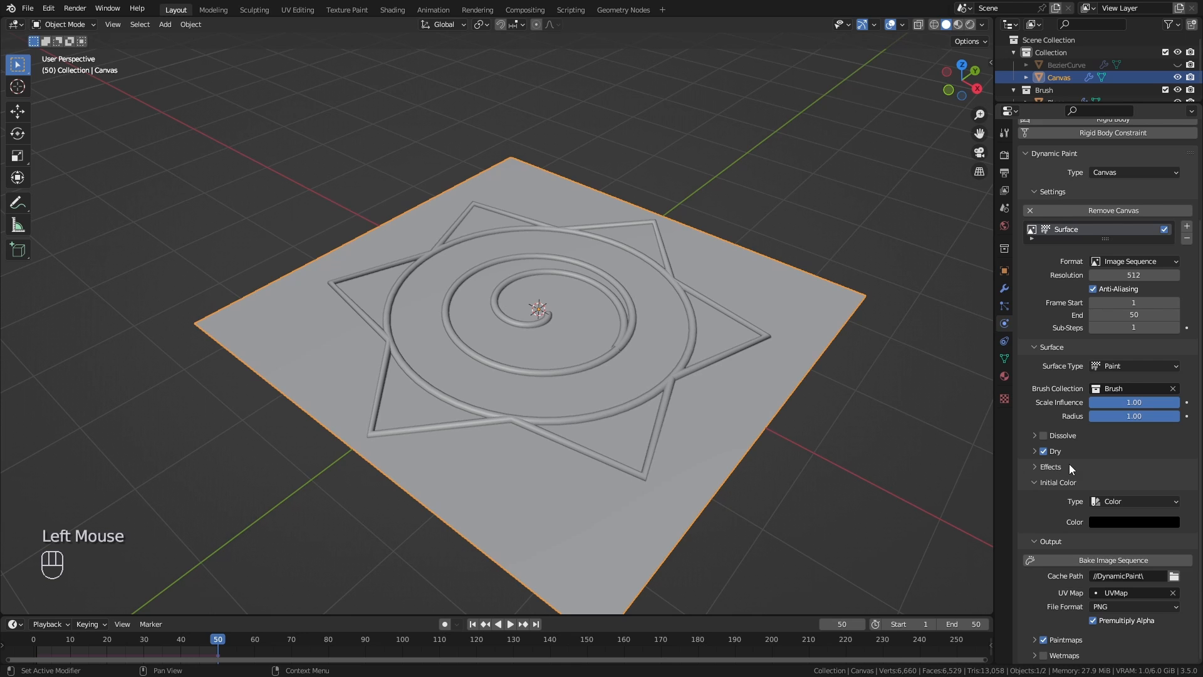
Bake the canvas image sequence and inspect the paintmap images in the DynamicPaint folder in File Explorer.
click(1138, 559)
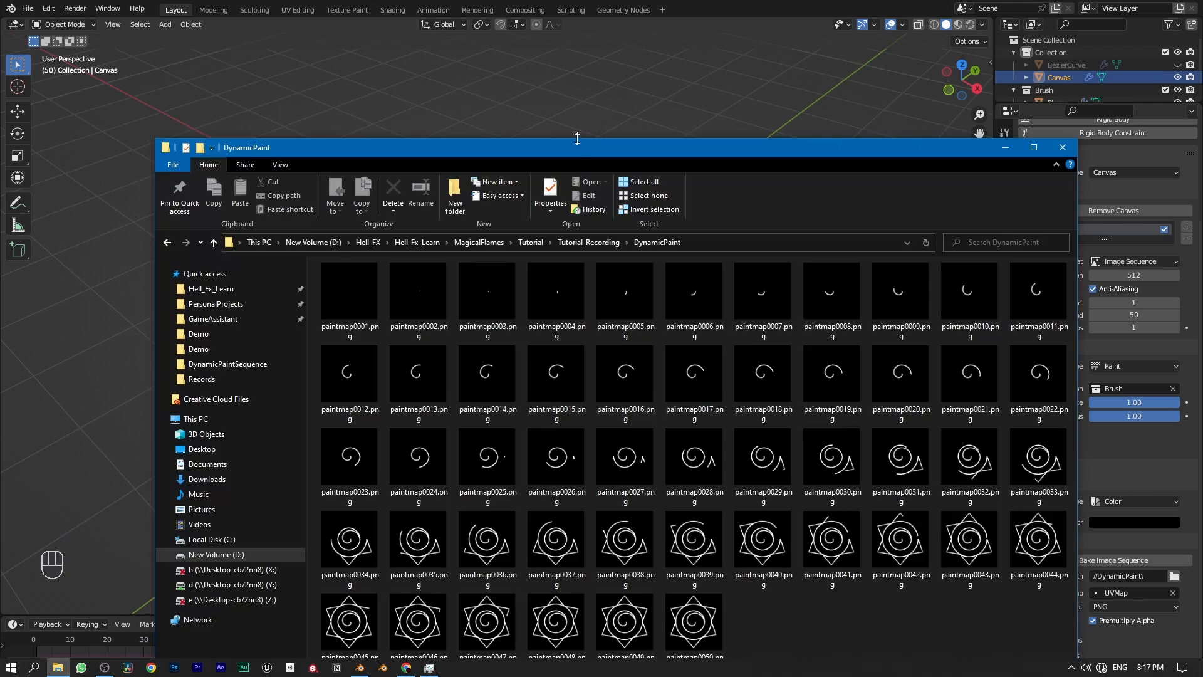
drag(575, 126, 517, 56)
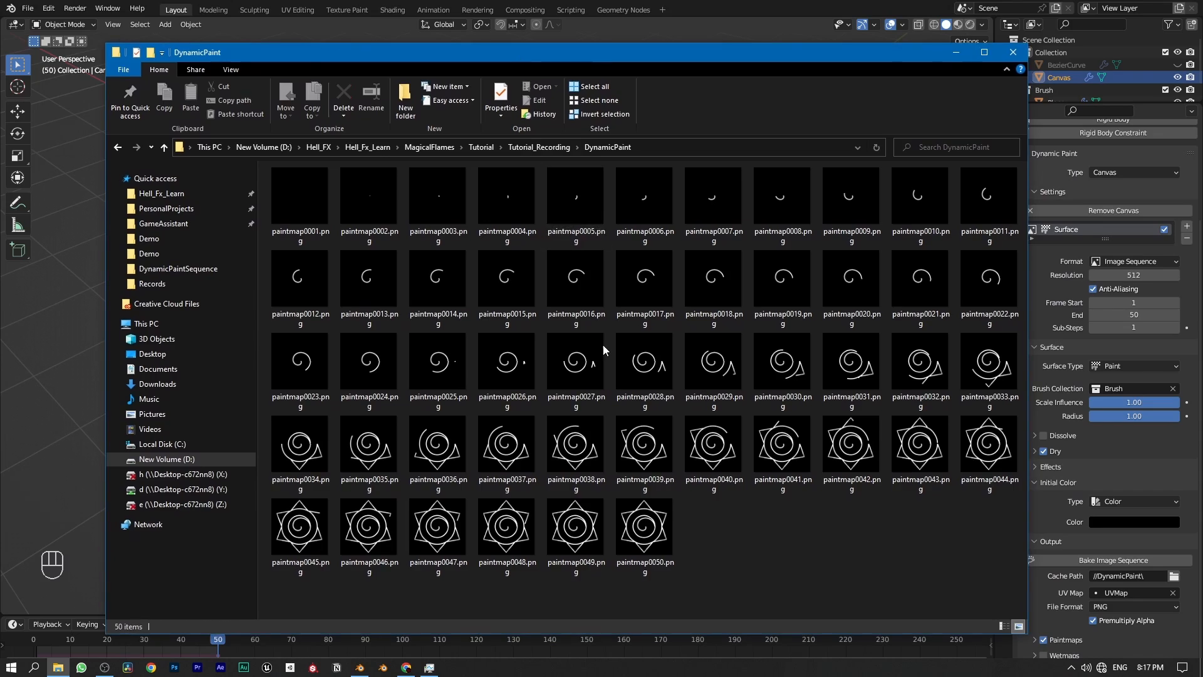
double_click(323, 193)
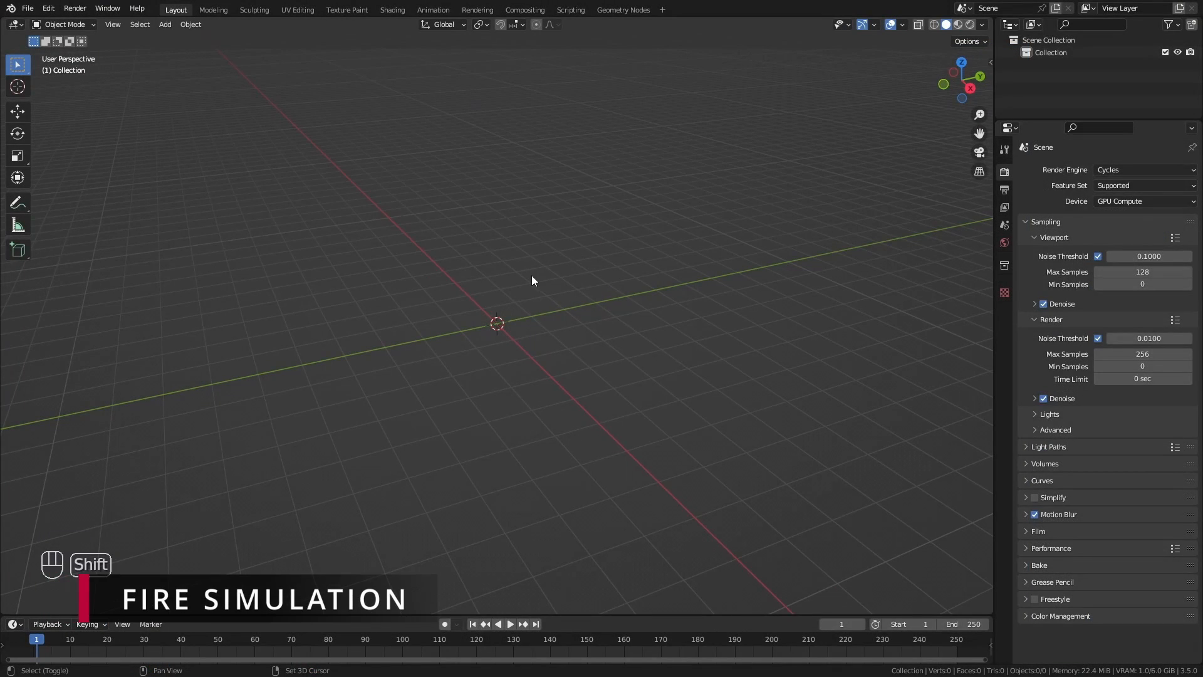
Add a plane at the origin of the empty fire simulation scene and scale it up to about 2.97.
key(shift+a)
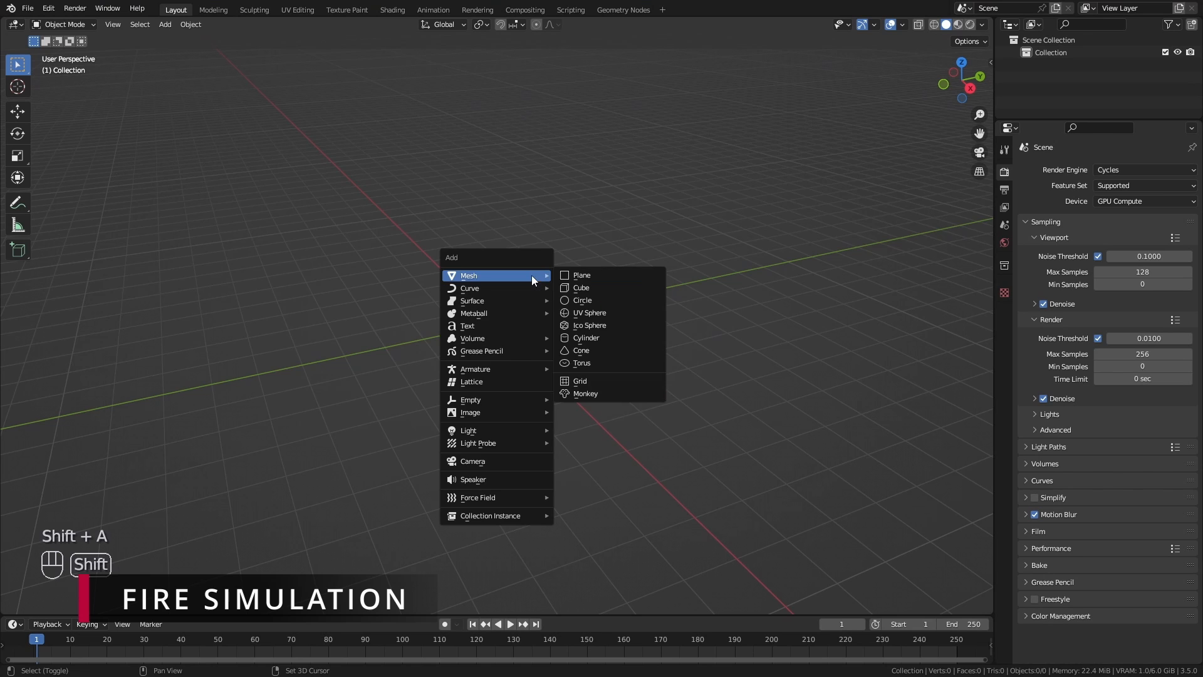
click(571, 273)
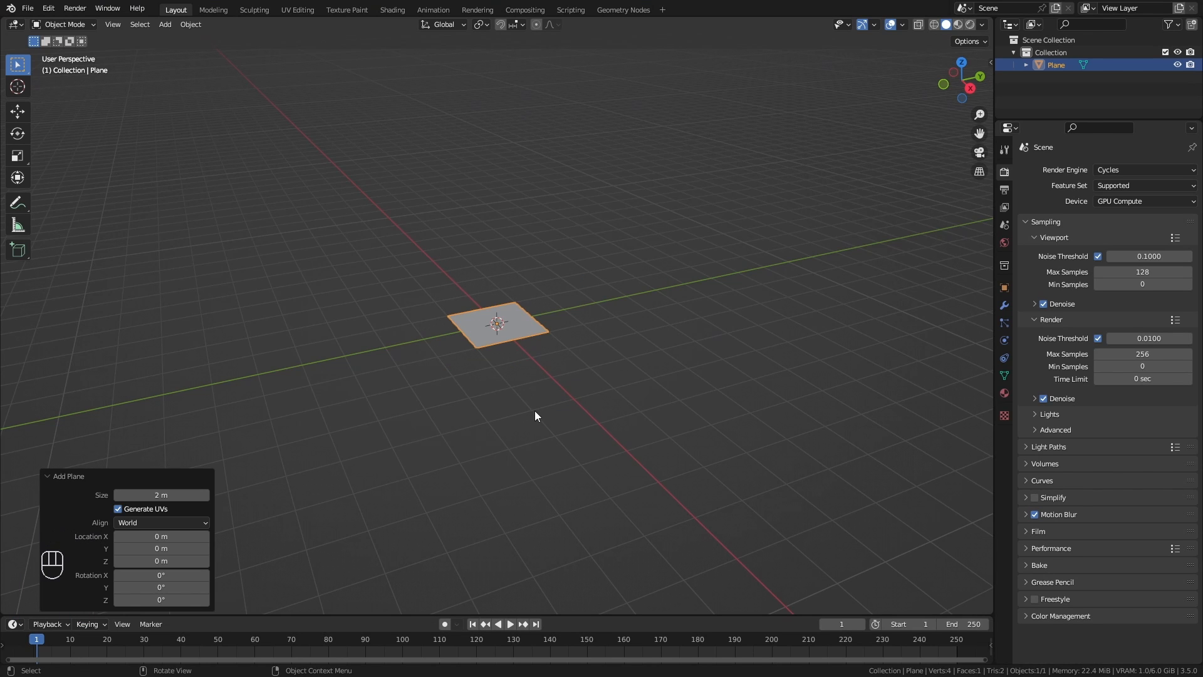
key(s)
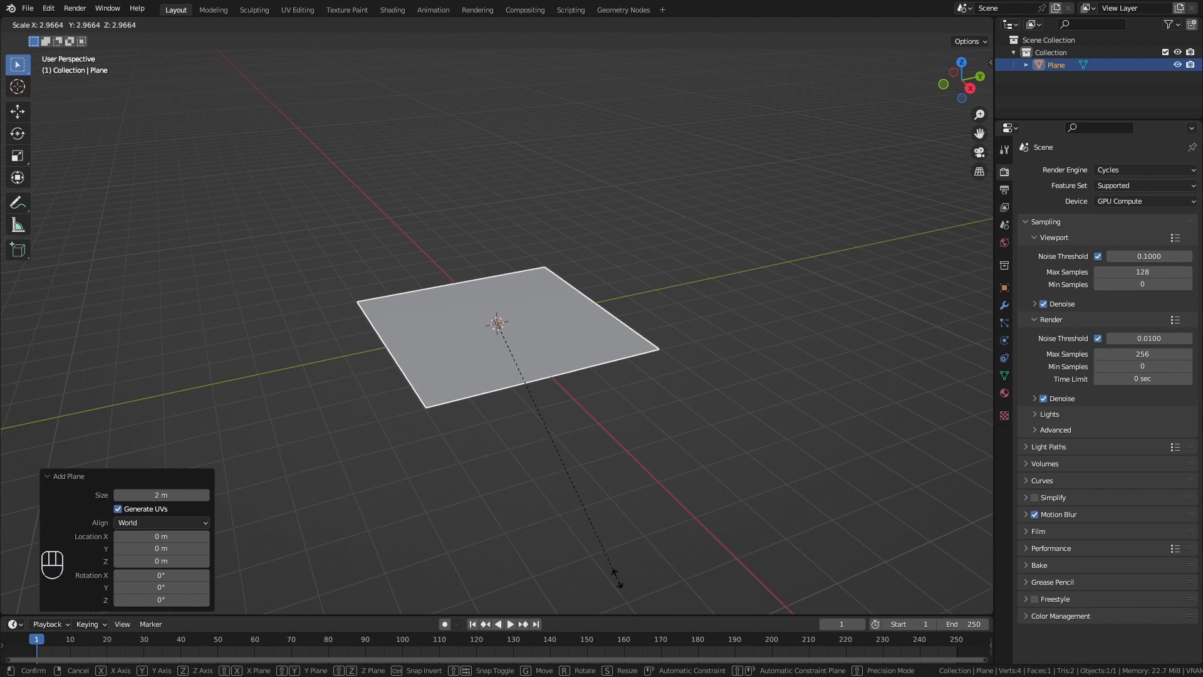
click(617, 578)
Rename the scaled plane as Emitter.
scroll(527, 315, up, 2)
key(F2)
text(Emitter)
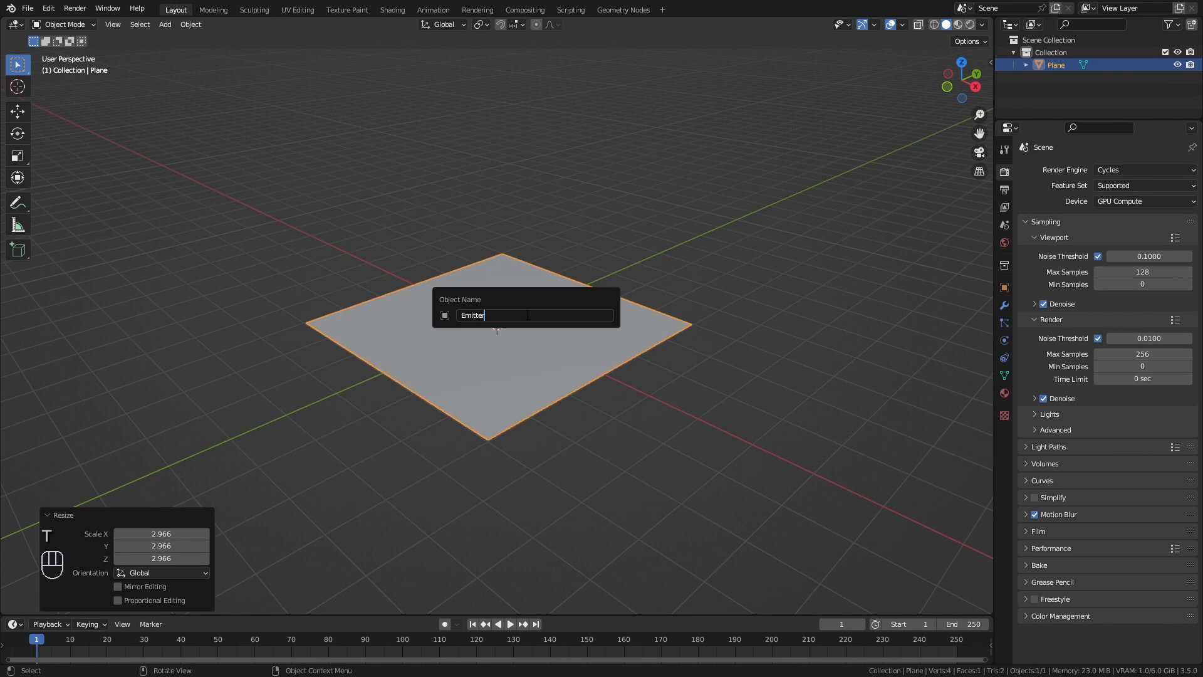
key(Return)
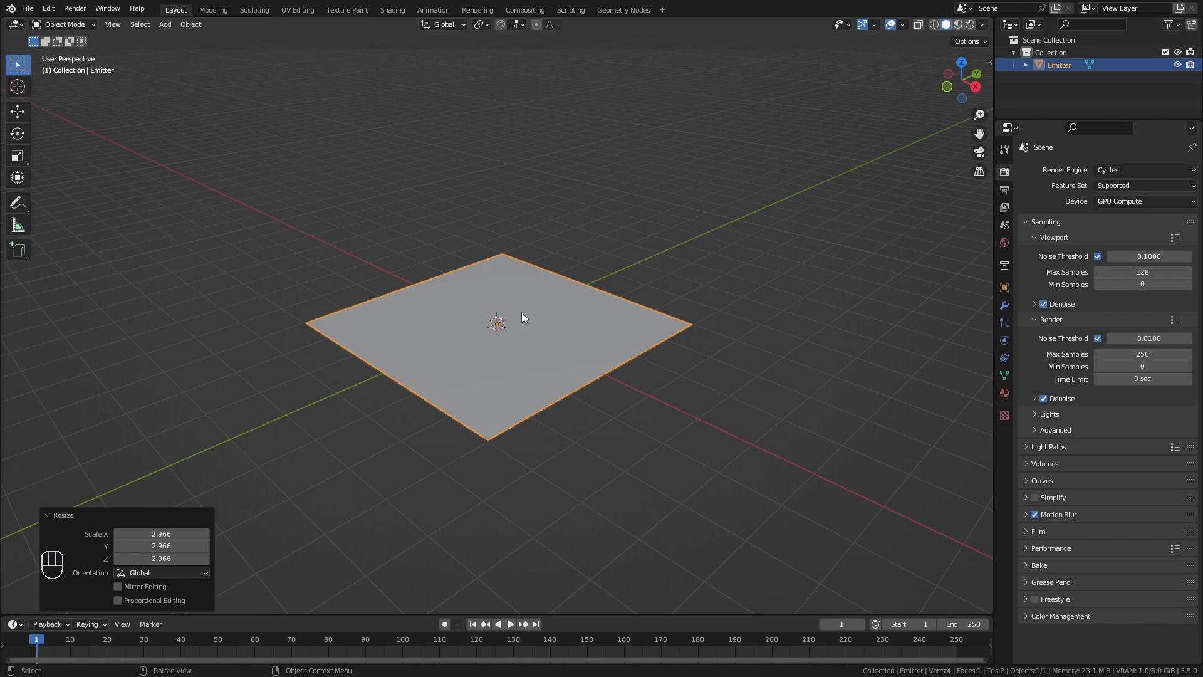
Apply the Quick Smoke effect to the Emitter plane, creating a smoke domain around it.
click(184, 25)
mouse_move(258, 375)
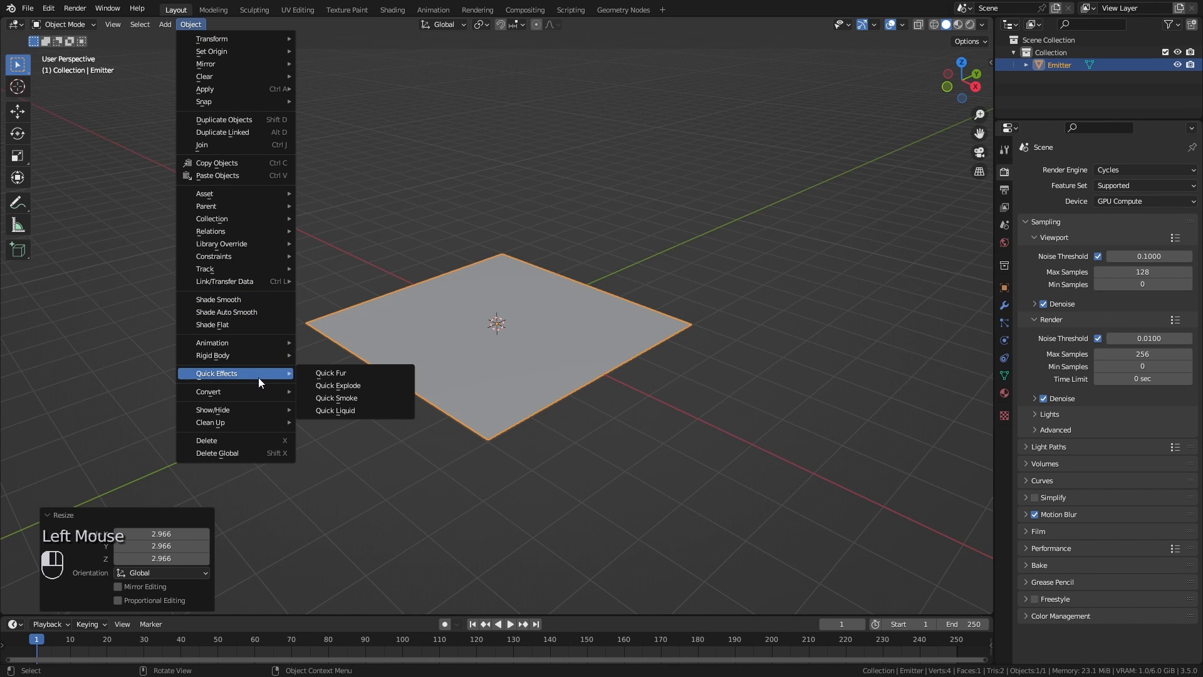
click(375, 397)
middle_drag(453, 480, 484, 457)
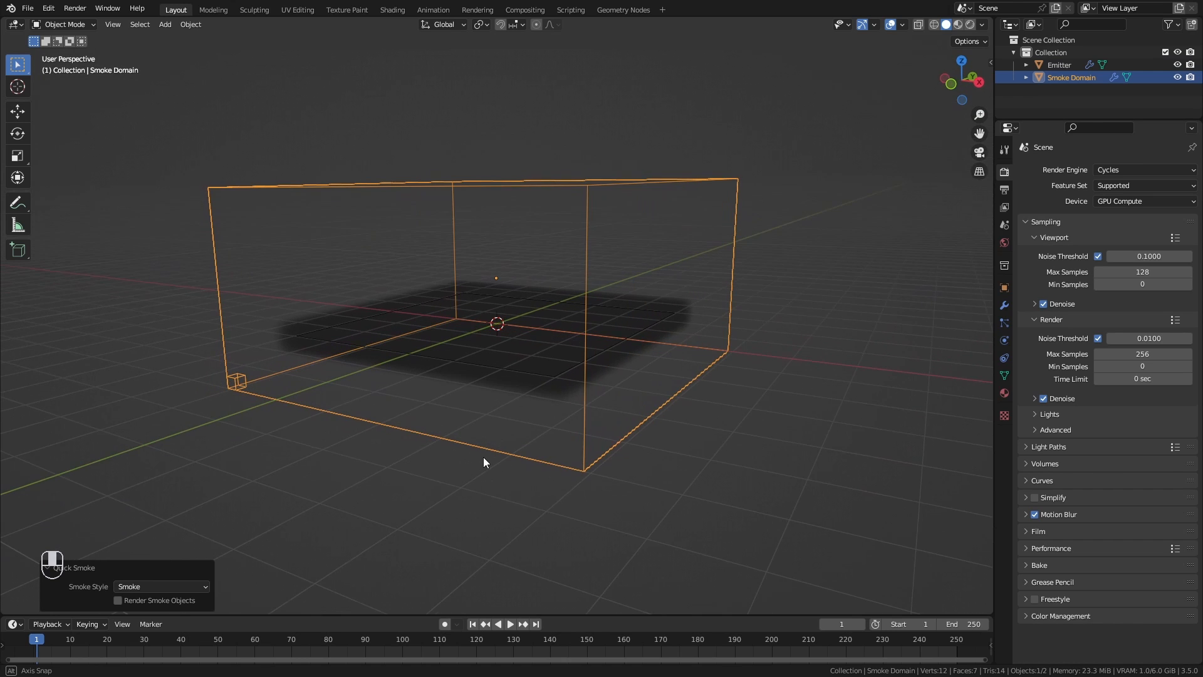
Examine the fluid physics types of the smoke domain and the Emitter plane.
click(1005, 341)
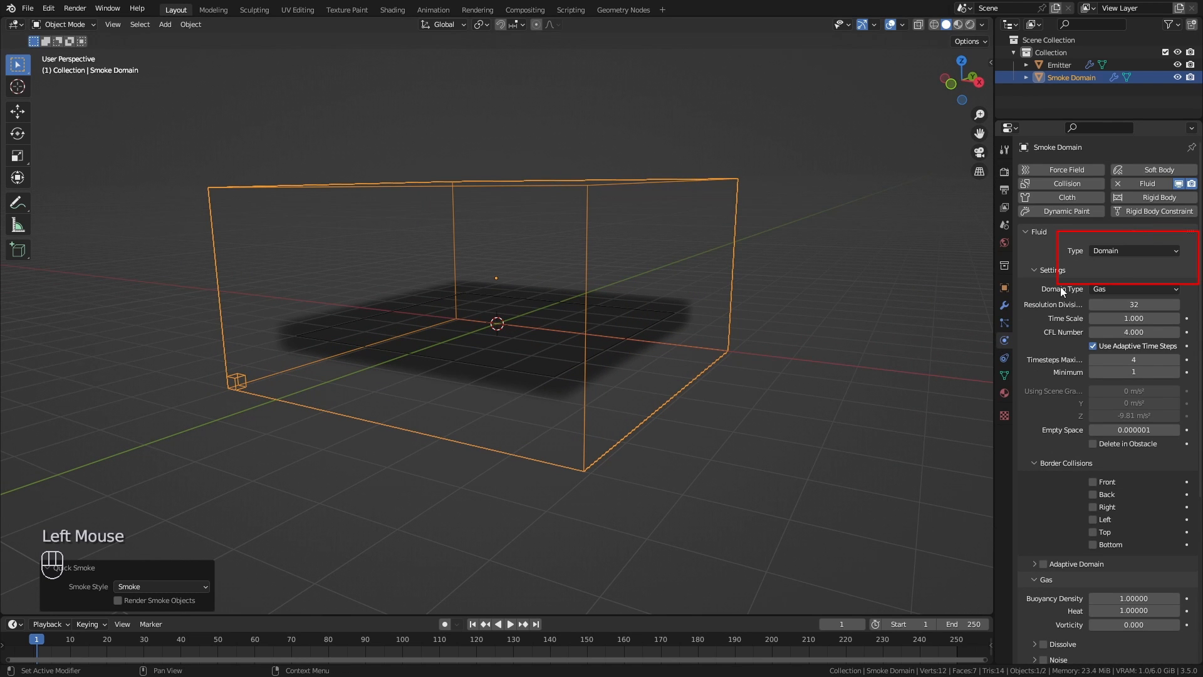
click(651, 325)
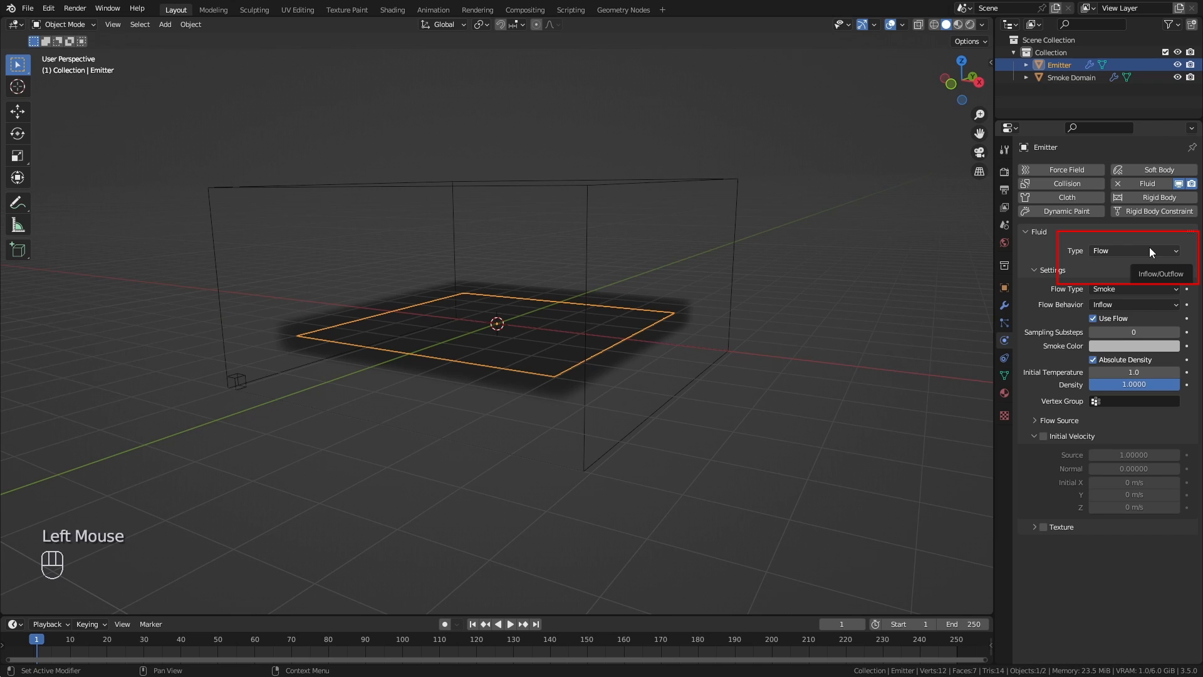
click(587, 464)
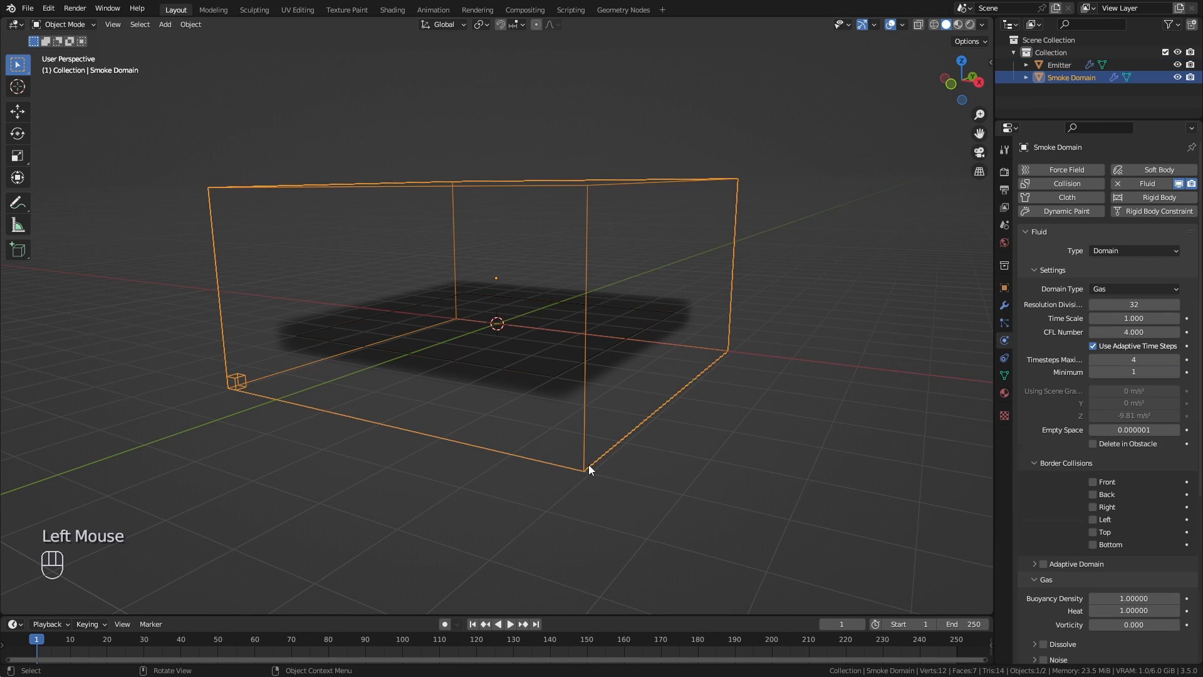
Set the scene's end frame to 100, fit the timeline to the range, and play the smoke simulation.
click(971, 624)
text(100)
key(Return)
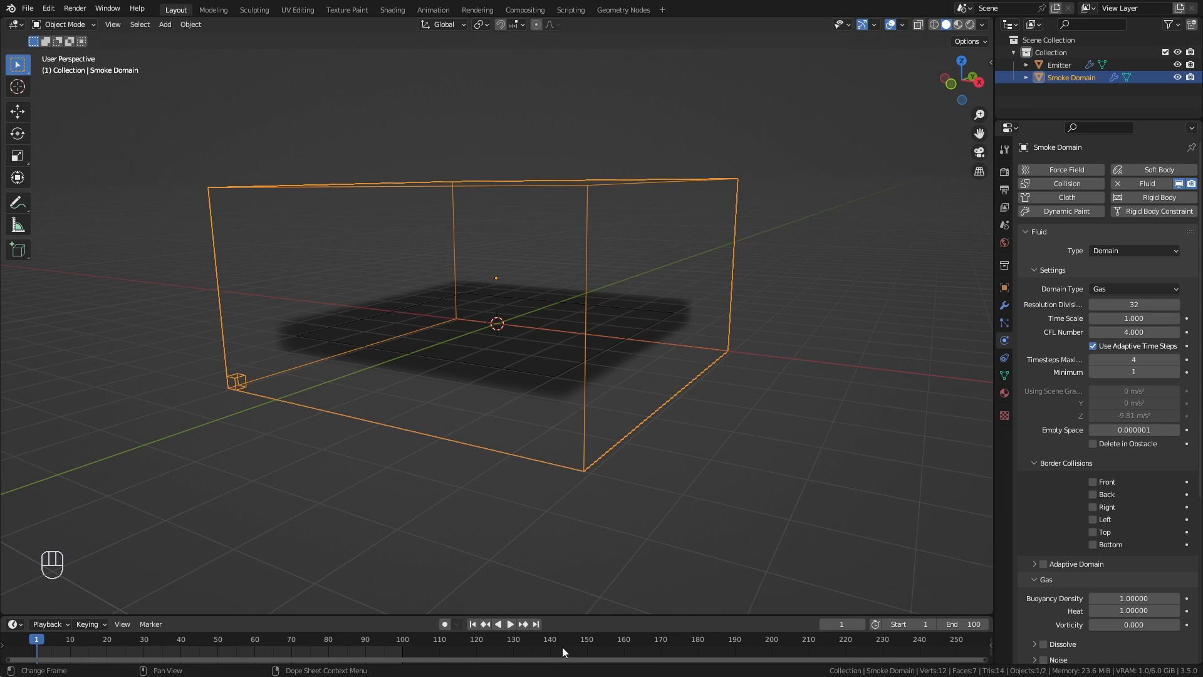
key(Home)
click(510, 623)
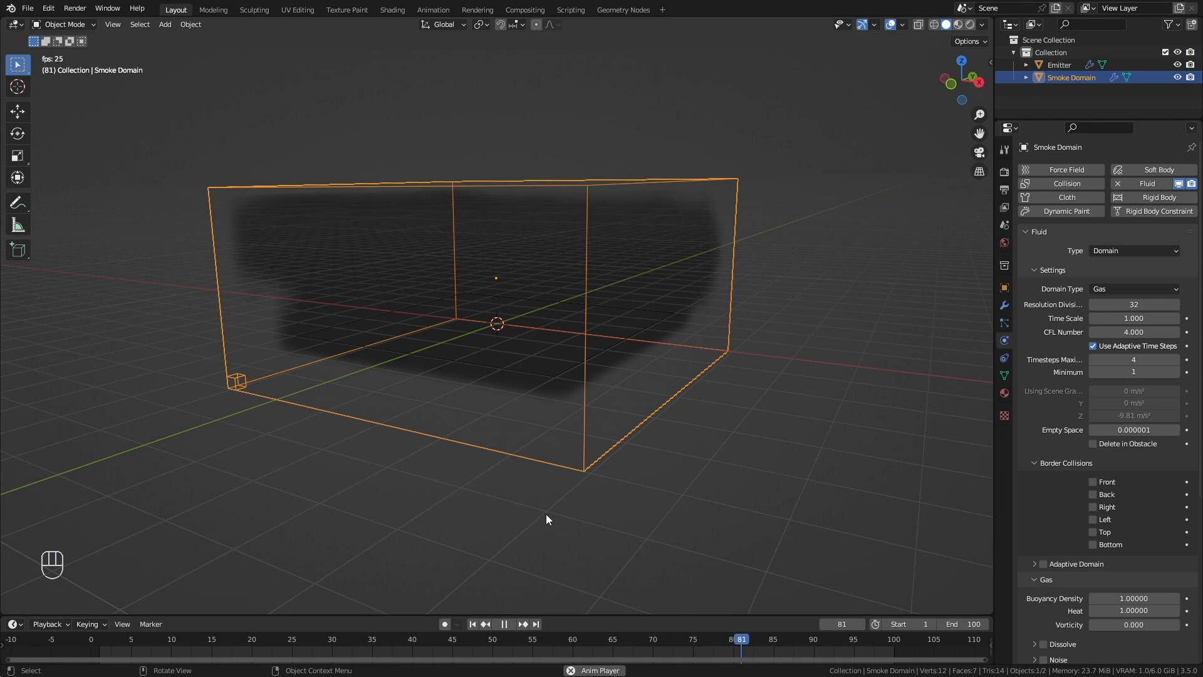
key(Escape)
In Edit Mode from the front view, scale the smoke domain's mesh along Z to about 0.61.
key(KP_1)
key(Tab)
scroll(610, 466, up, 2)
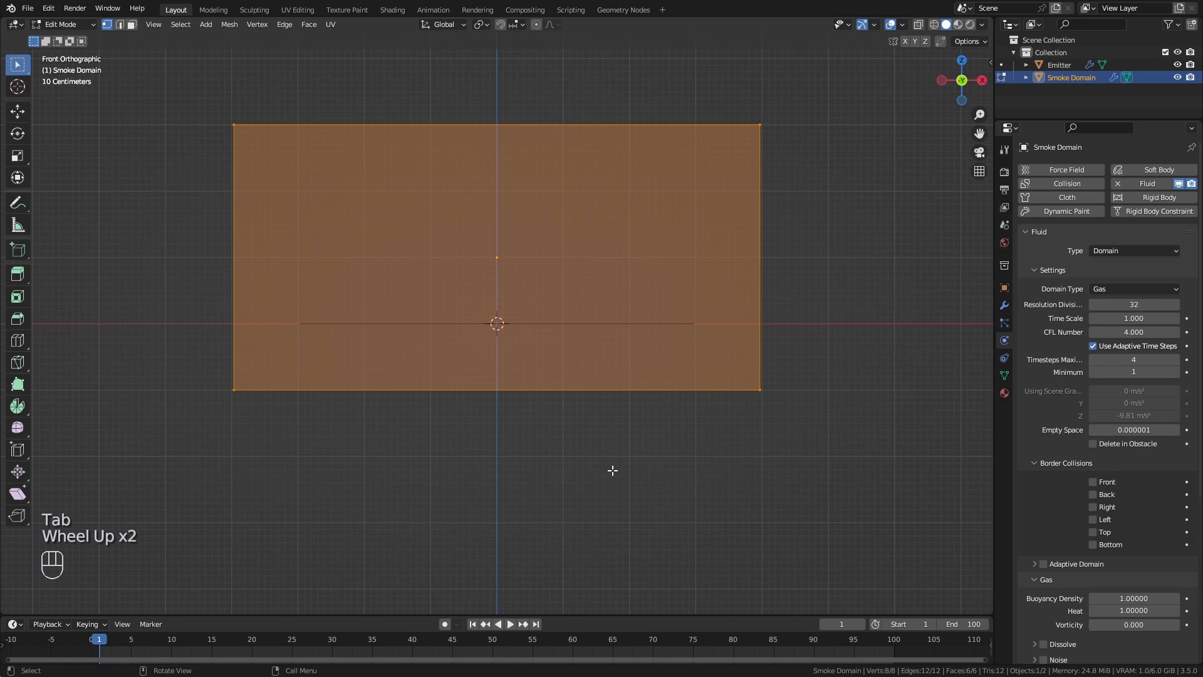
key(s)
key(z)
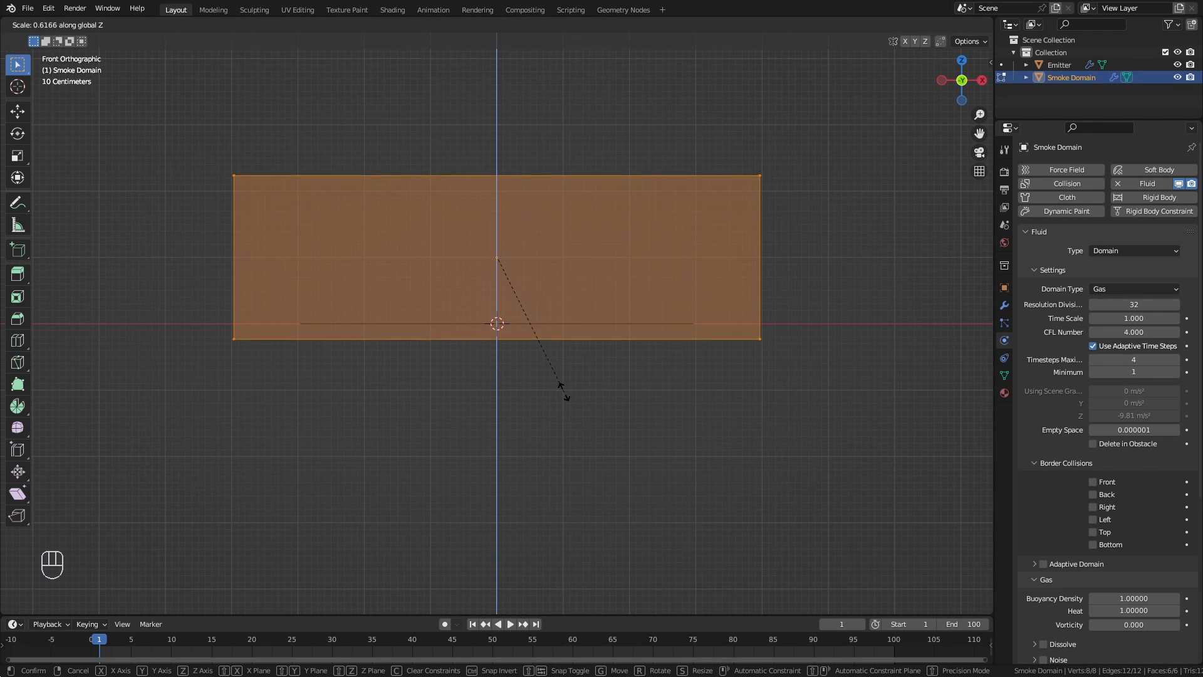
click(562, 392)
Scale the domain's footprint to about 0.77 with Z locked, and widen it slightly again to clear the emitter's edges.
key(s)
key(shift+z)
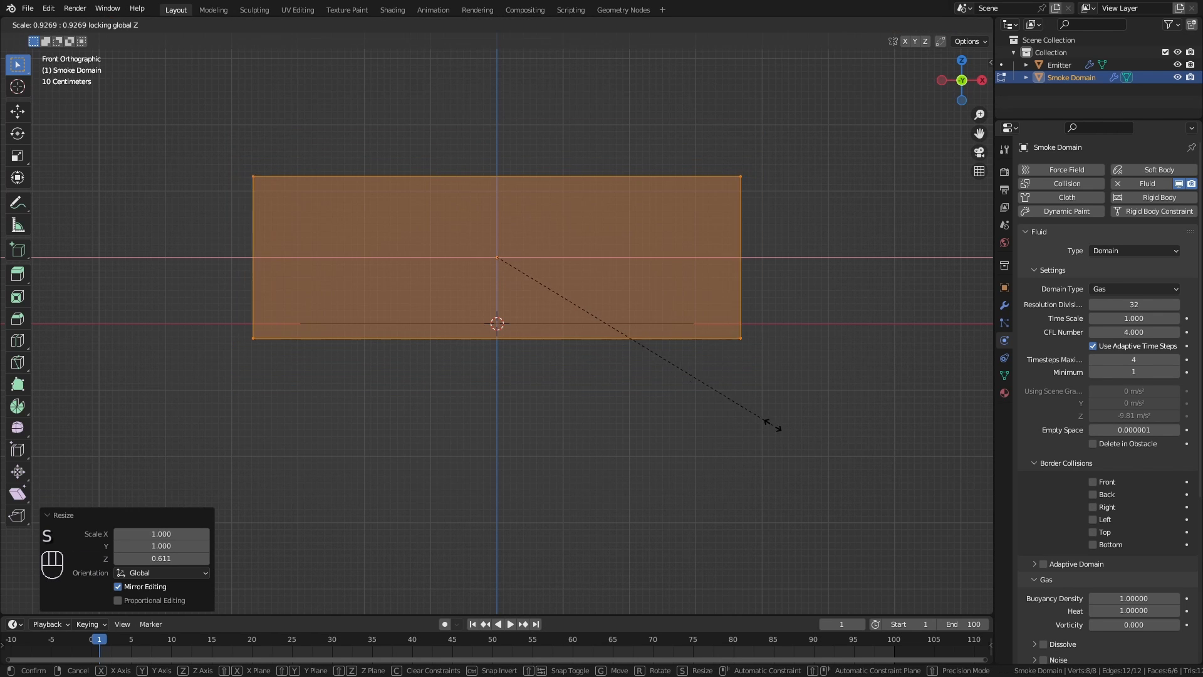
click(716, 404)
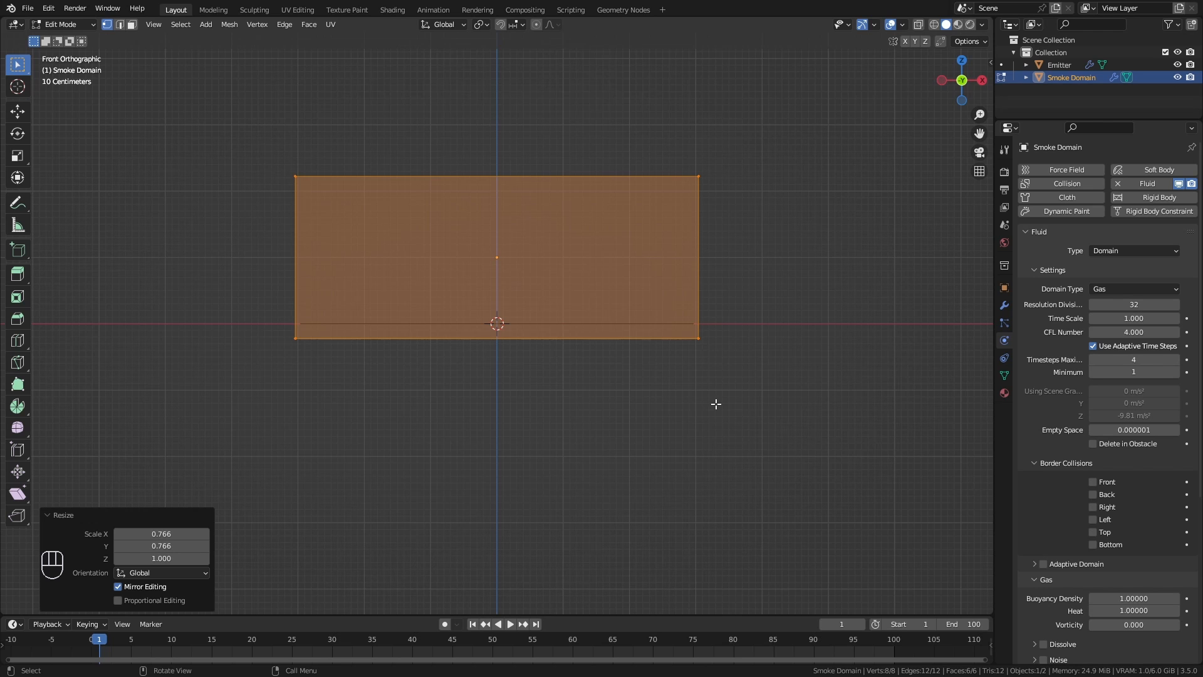
key(s)
key(shift+z)
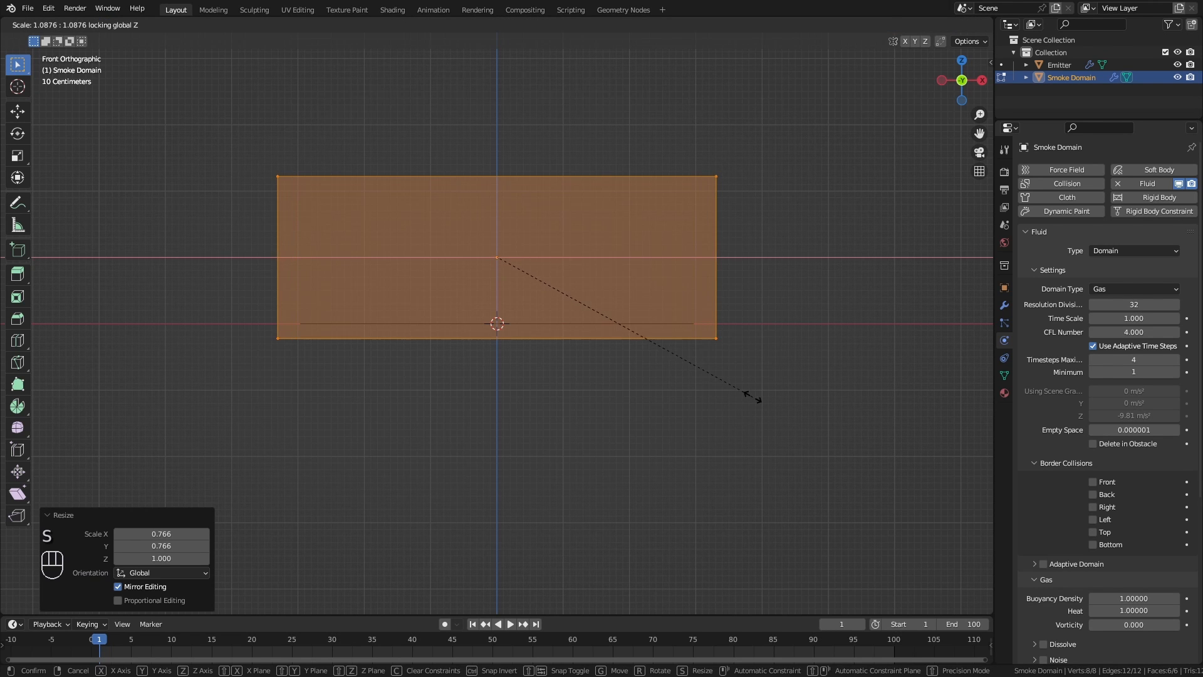
click(752, 385)
key(Tab)
middle_drag(754, 383, 702, 416)
Set the Emitter's flow type to Fire + Smoke and play the simulation to preview the flames.
click(697, 360)
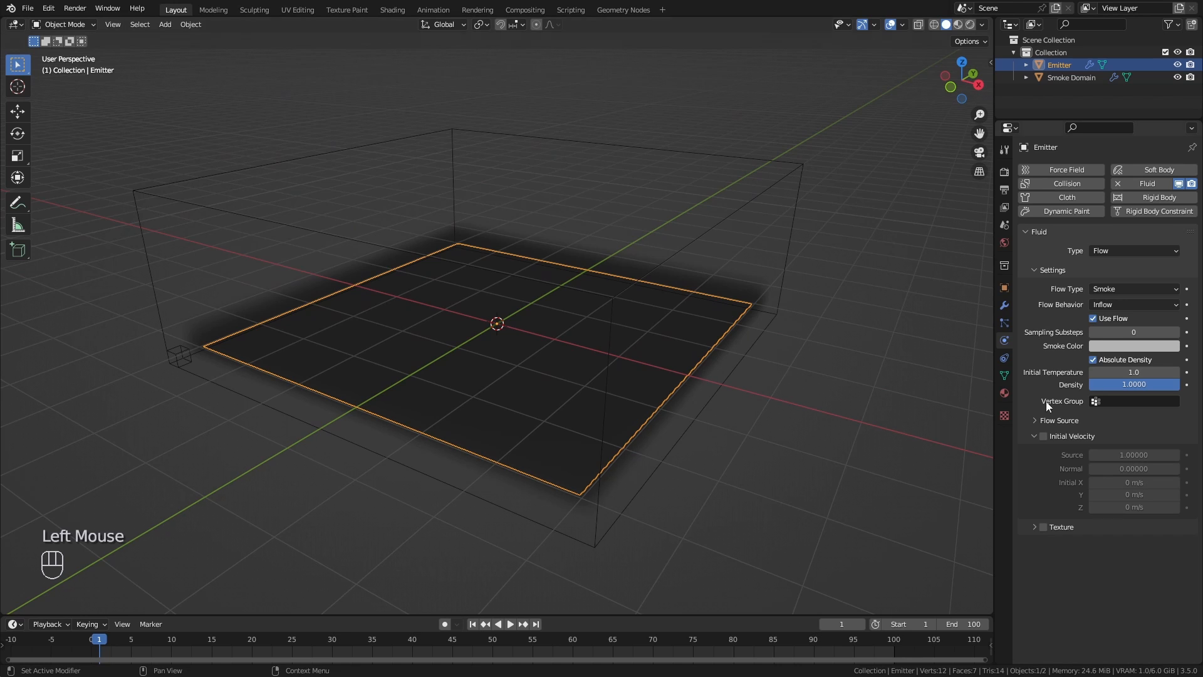
click(1148, 289)
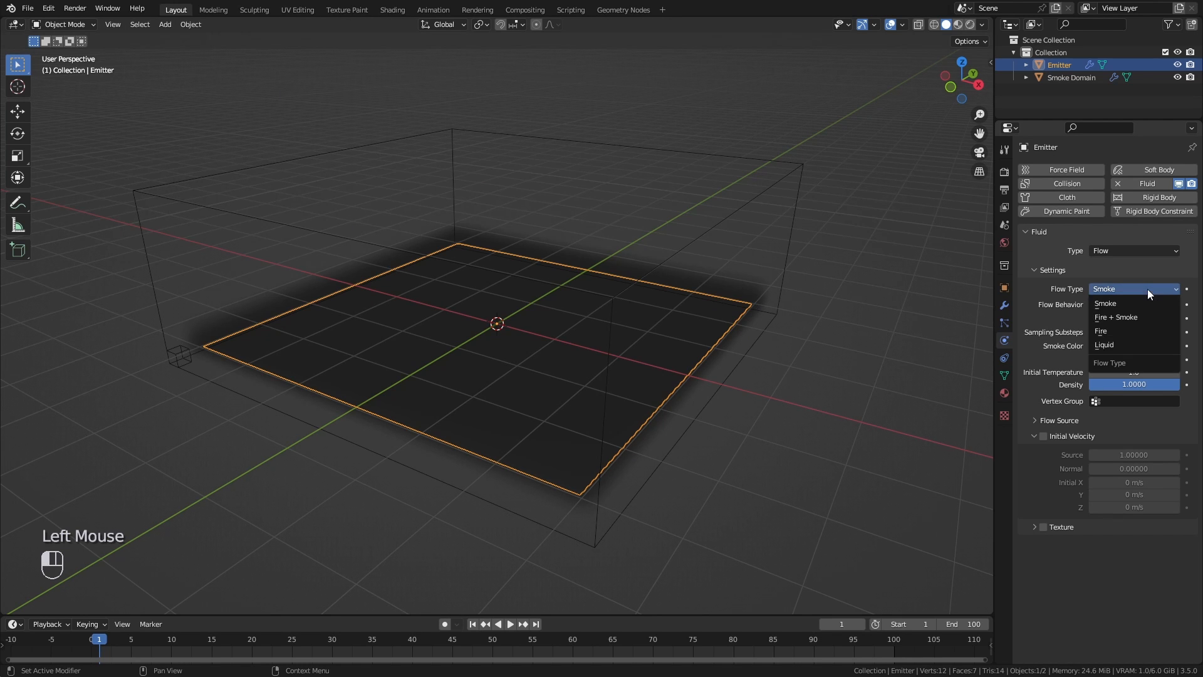
click(1127, 317)
click(509, 625)
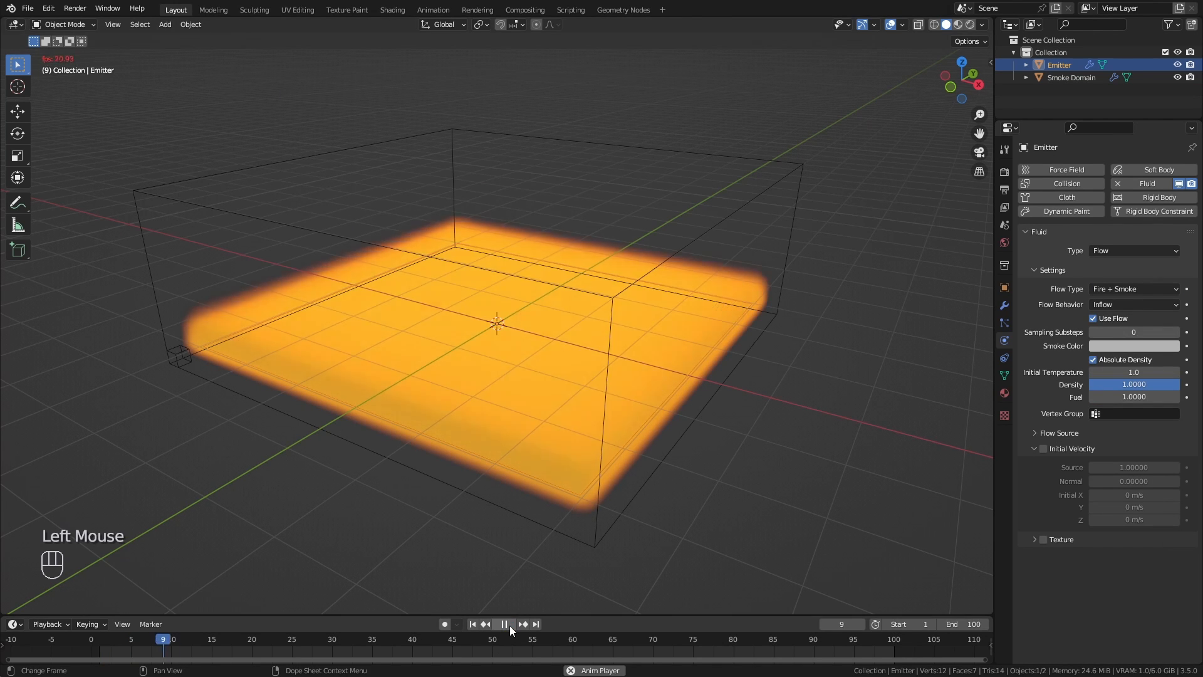
middle_drag(435, 497, 452, 485)
key(Pause)
Select the Smoke Domain and split the 3D viewport vertically, turning the new area into a Properties editor.
click(710, 289)
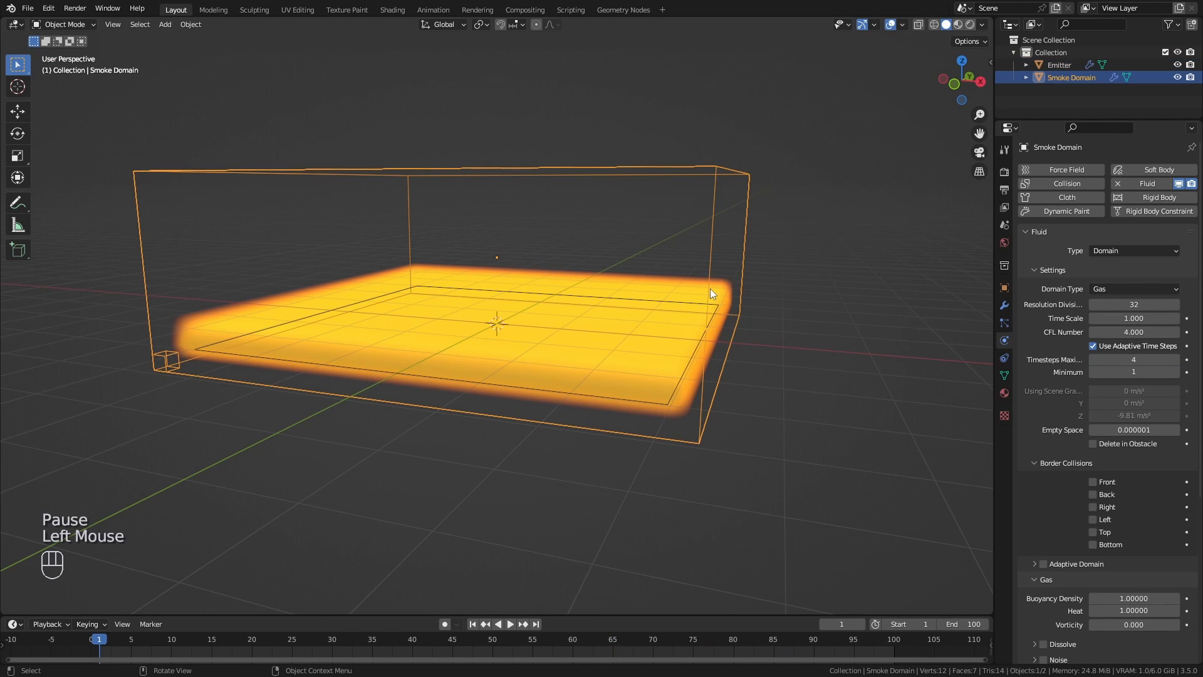
click(680, 380)
click(706, 277)
drag(992, 13, 690, 20)
drag(687, 20, 693, 21)
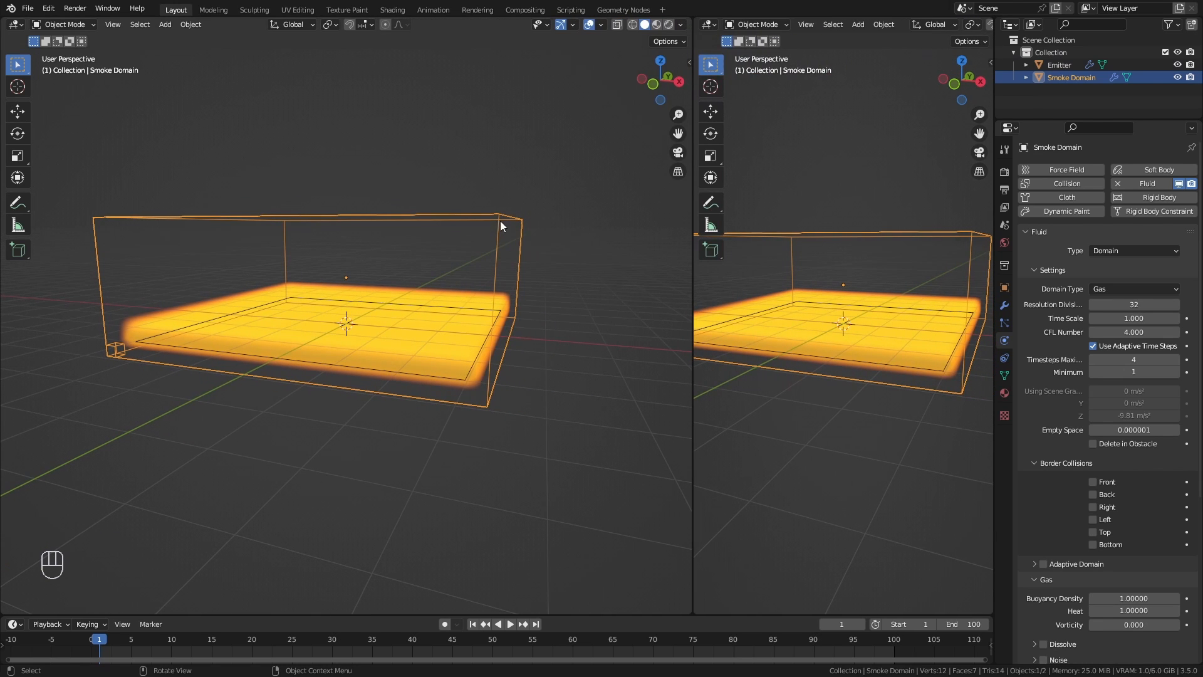
click(708, 24)
click(1074, 74)
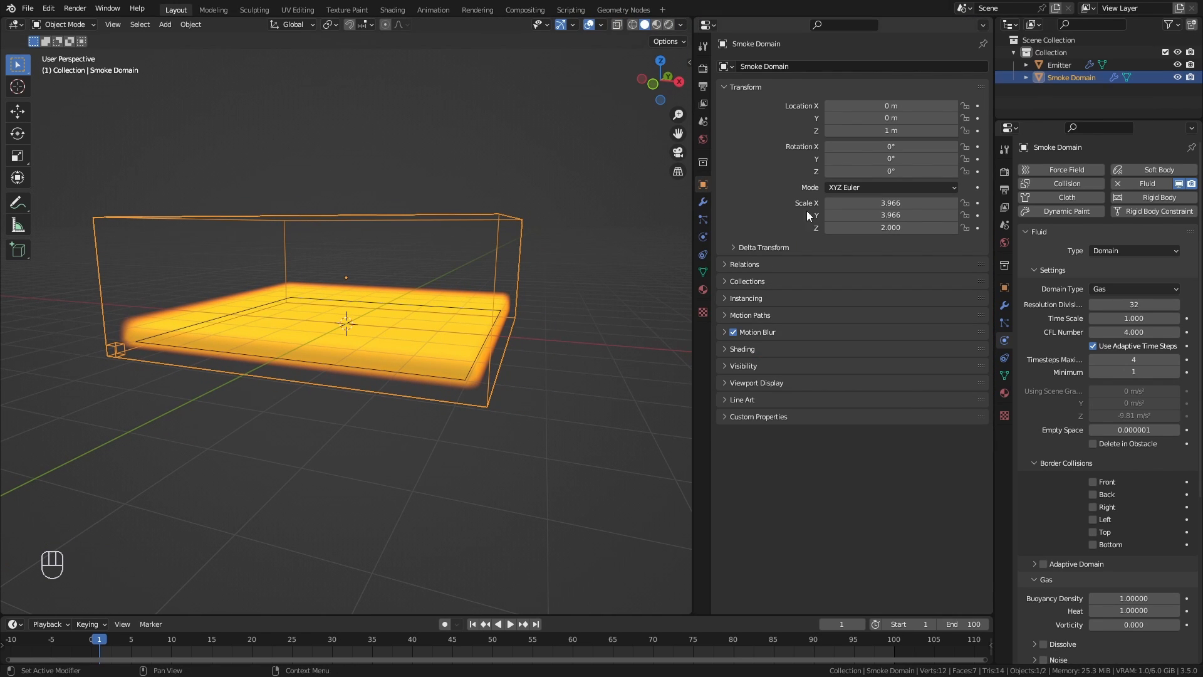
Pin the Smoke Domain's physics settings in the new Properties editor and the Emitter's physics settings in the original one.
click(705, 234)
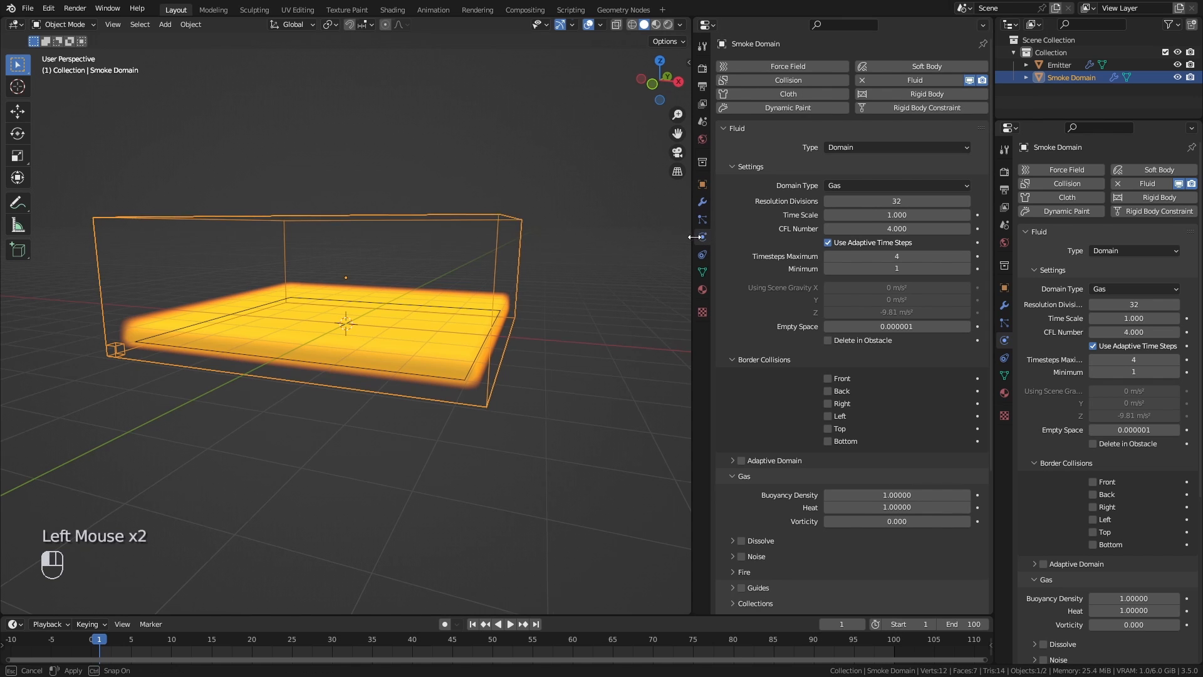
drag(693, 237, 718, 237)
click(982, 44)
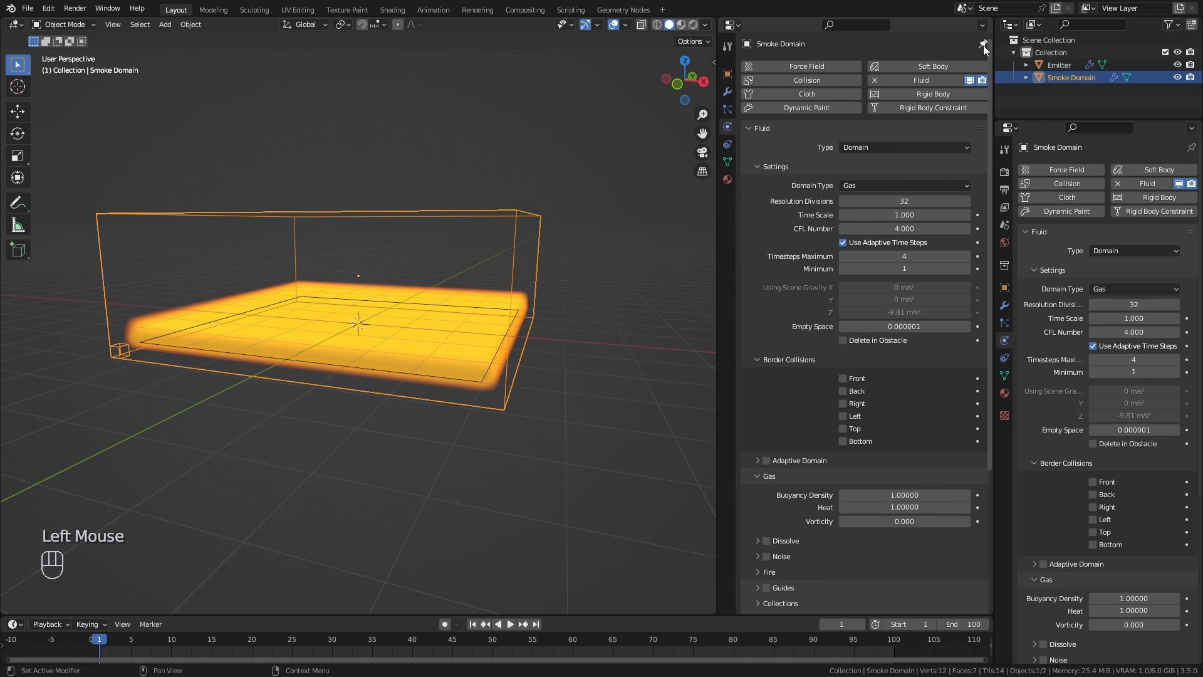
click(482, 379)
click(1192, 148)
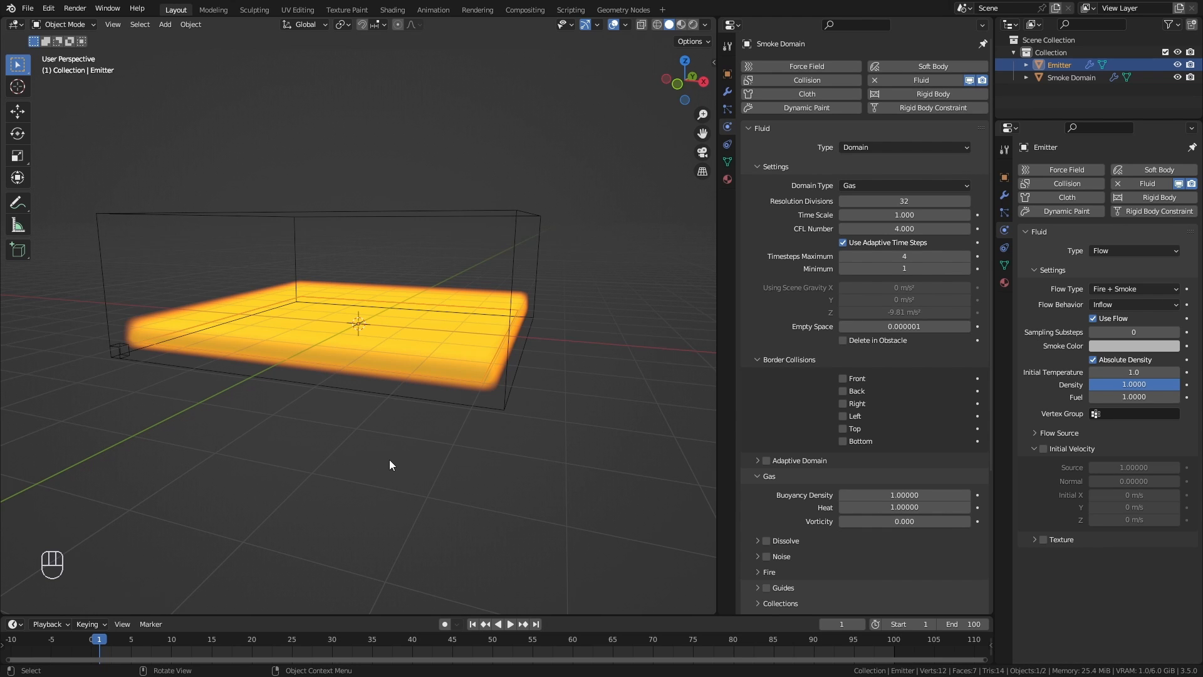
Unpin the Emitter's properties and create a new brush texture named FireMap.
middle_drag(537, 332, 530, 334)
middle_drag(415, 340, 296, 260)
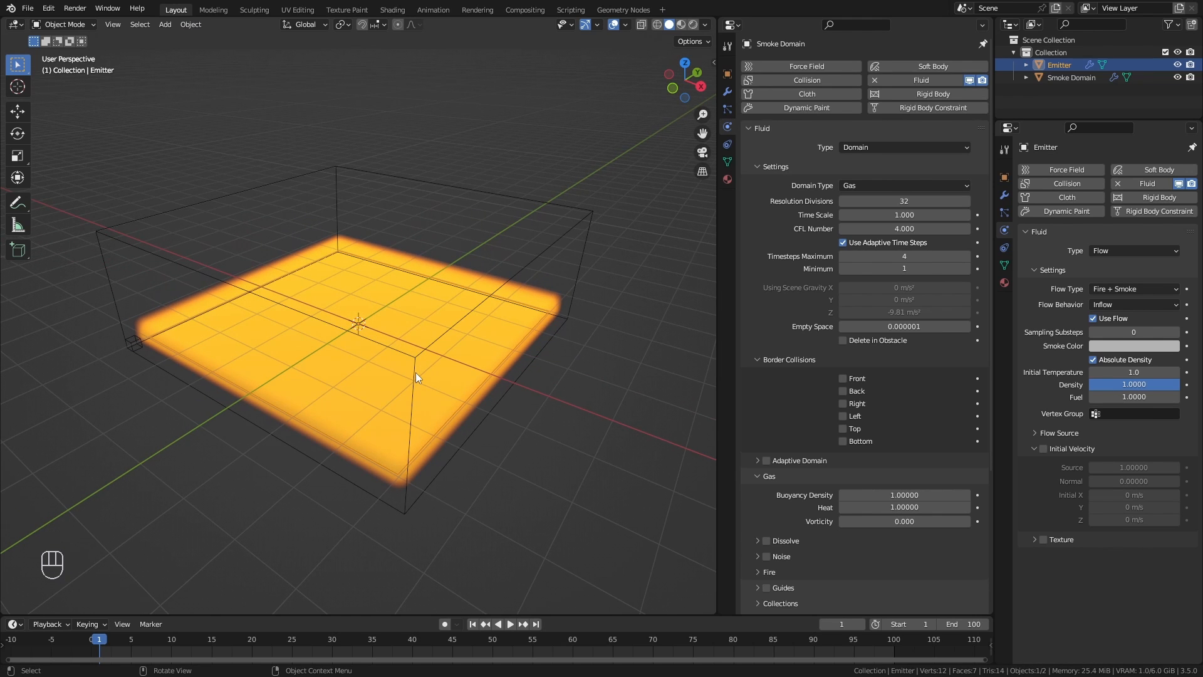
click(1192, 151)
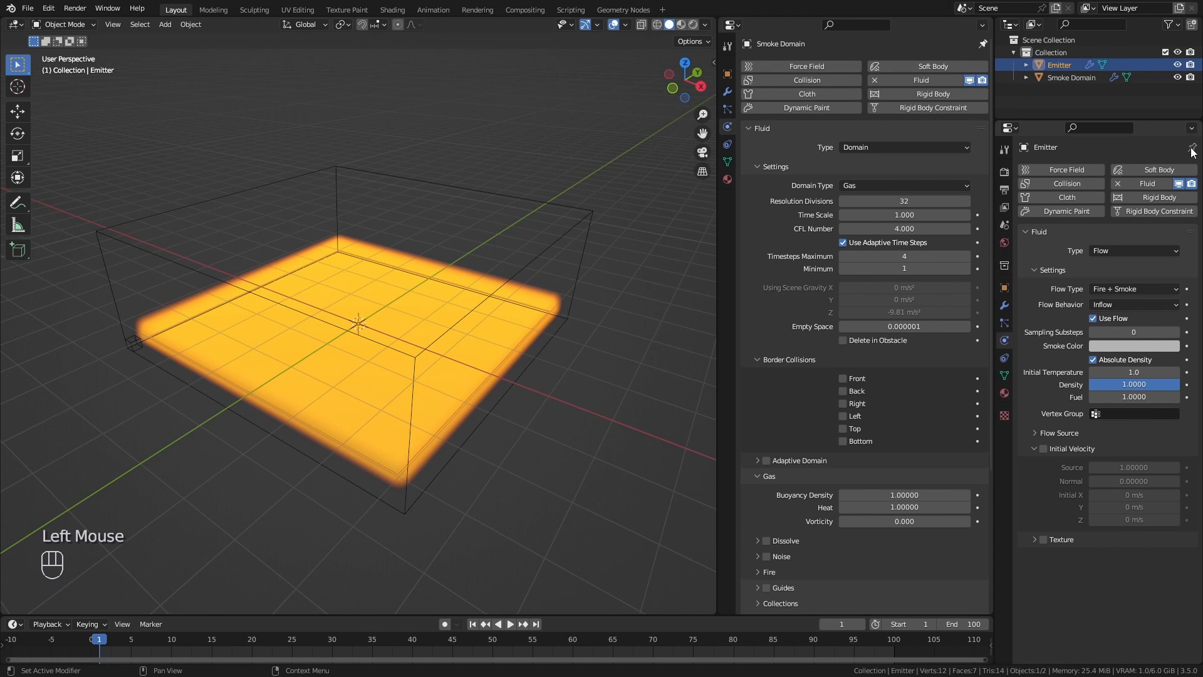
click(1004, 417)
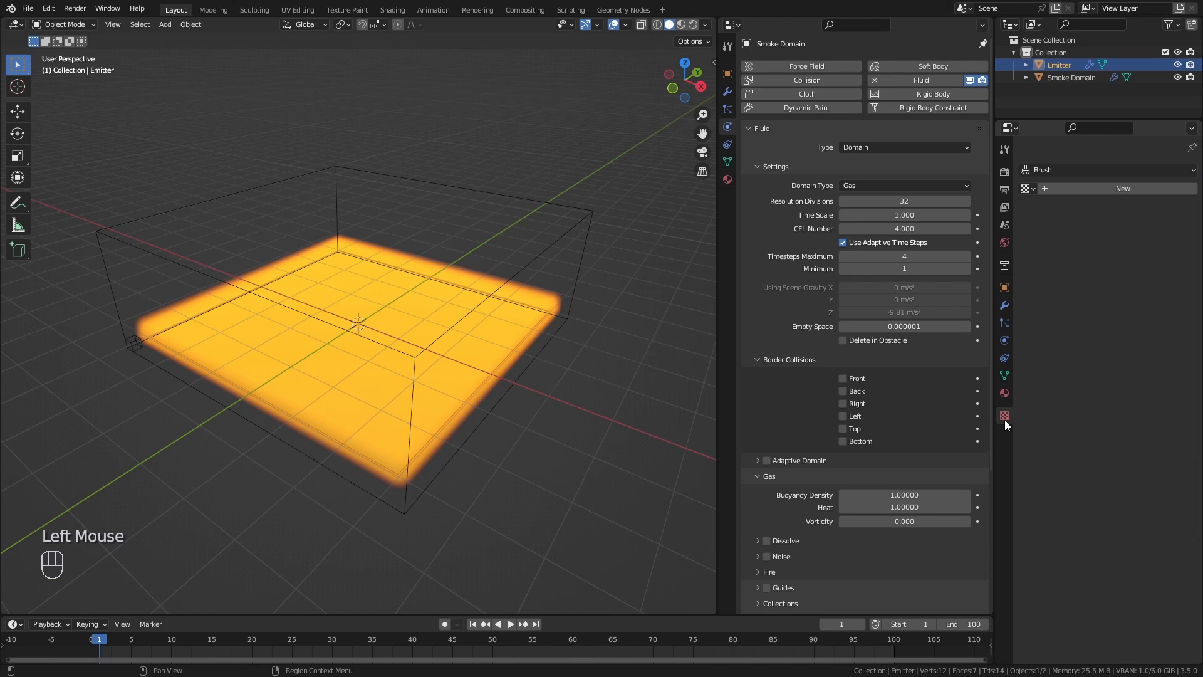
click(1085, 193)
click(1084, 189)
text(FireMap)
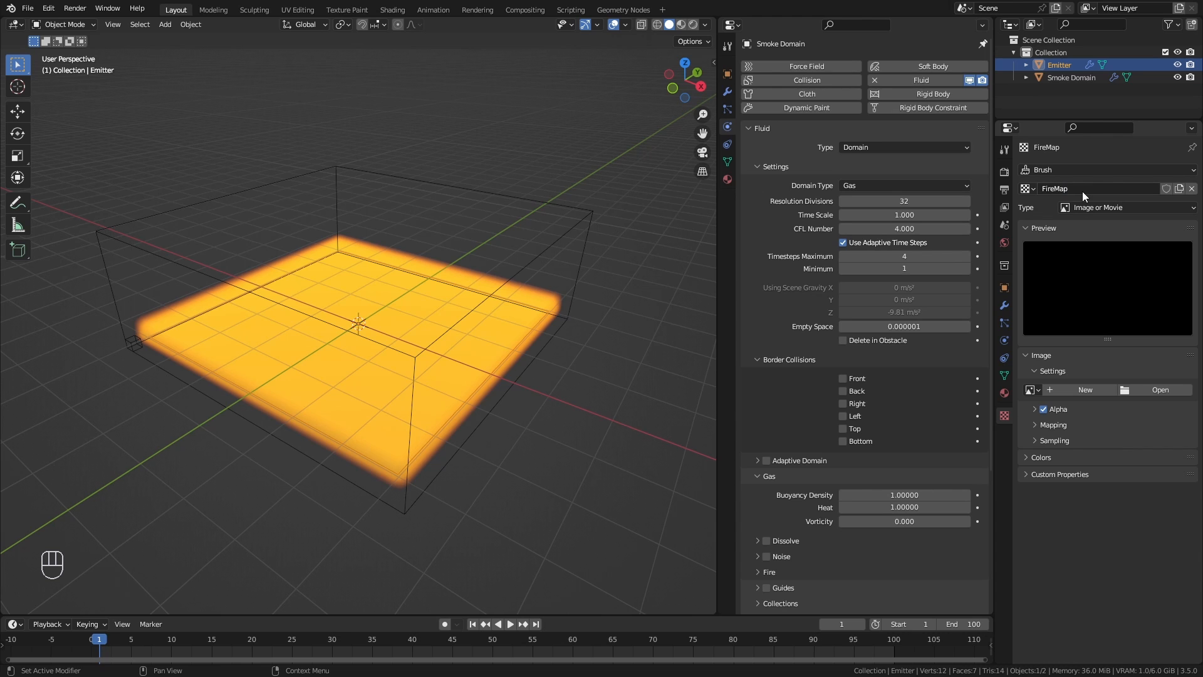
Set FireMap's type to Image or Movie and load all the paintmap PNG frames from the DynamicPaint folder.
click(1084, 208)
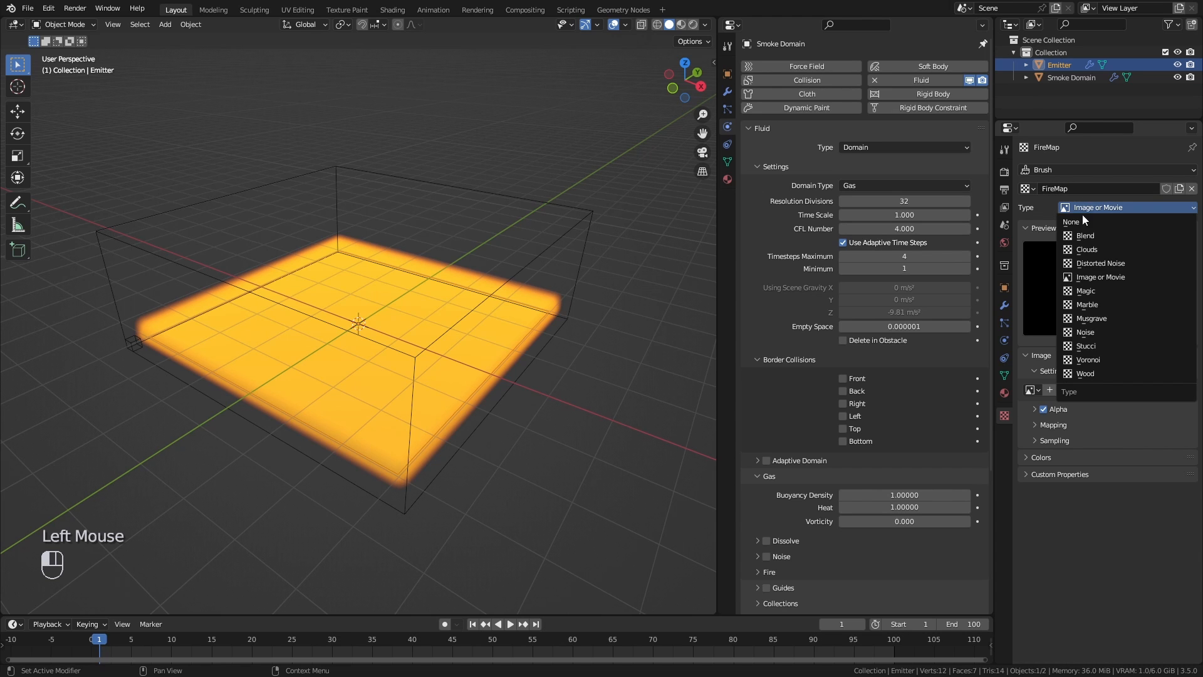
click(1090, 276)
click(1160, 390)
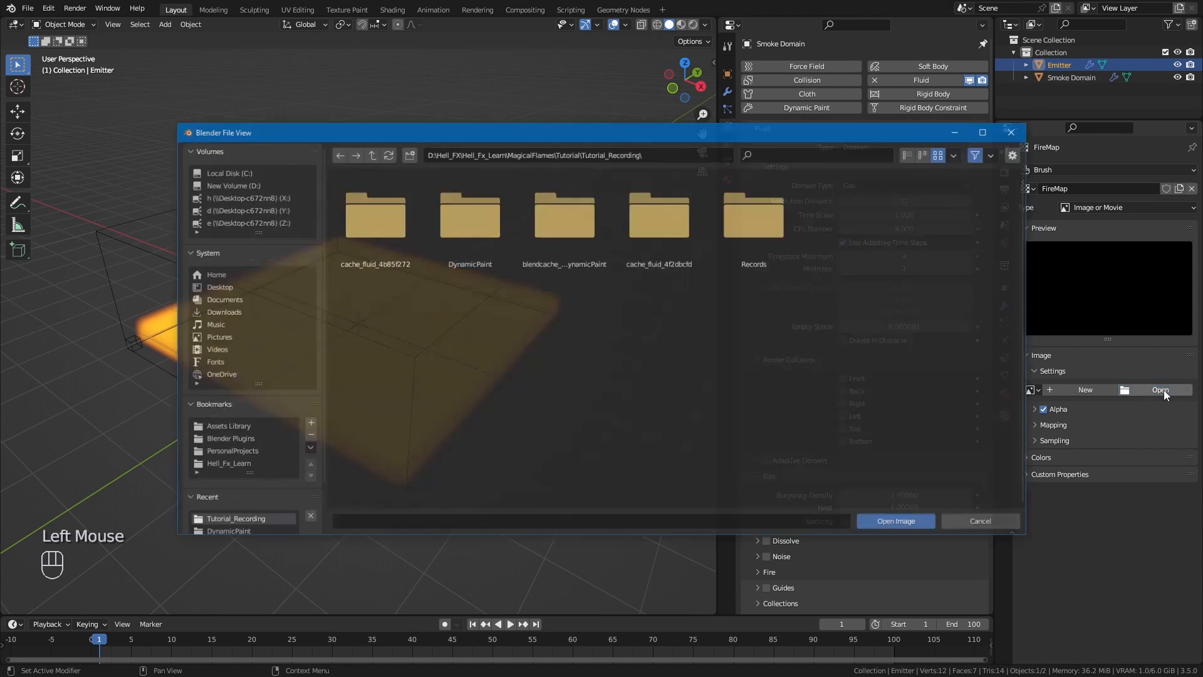
key(a)
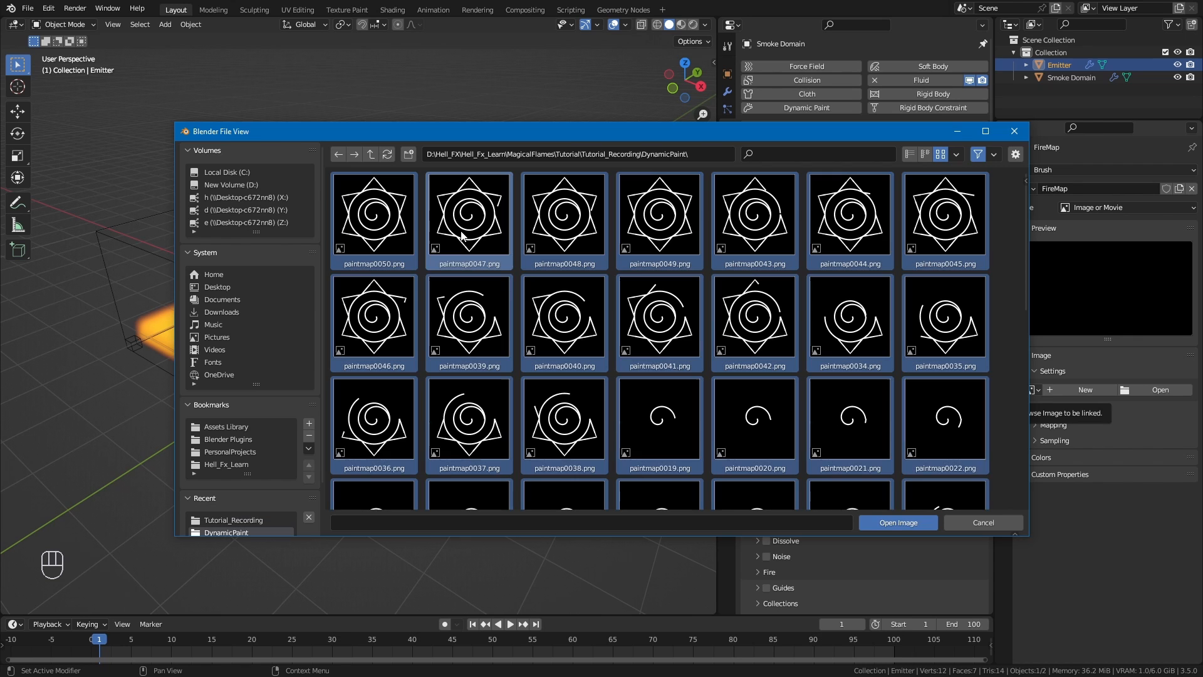
click(908, 522)
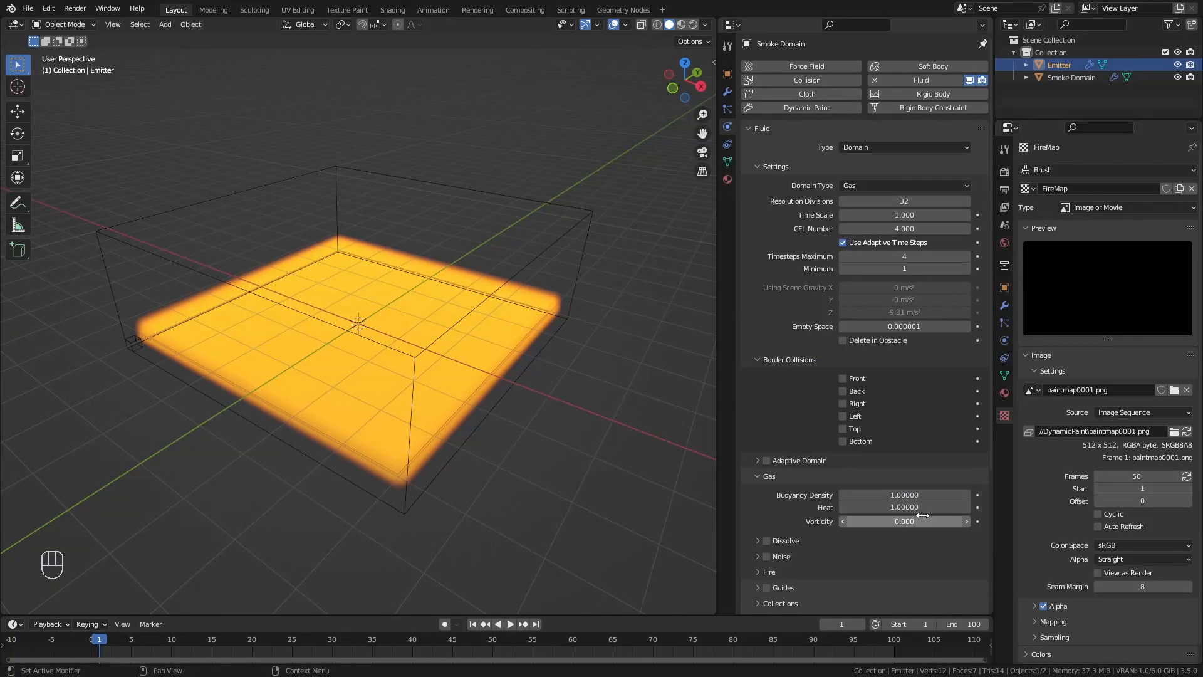
Enable Auto Refresh for the FireMap image sequence and scrub through the timeline.
click(1097, 526)
click(125, 643)
drag(124, 641, 538, 641)
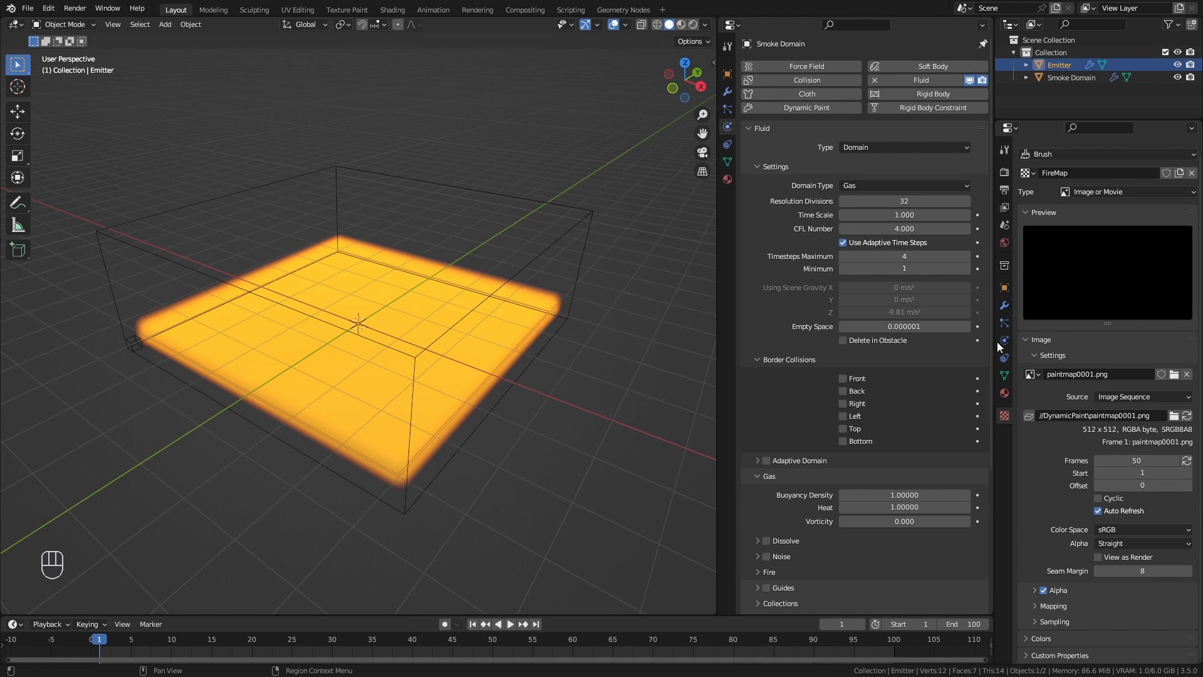
Pin the Emitter's physics settings again, enable its flow Texture option and assign the FireMap texture.
click(1004, 340)
click(1193, 147)
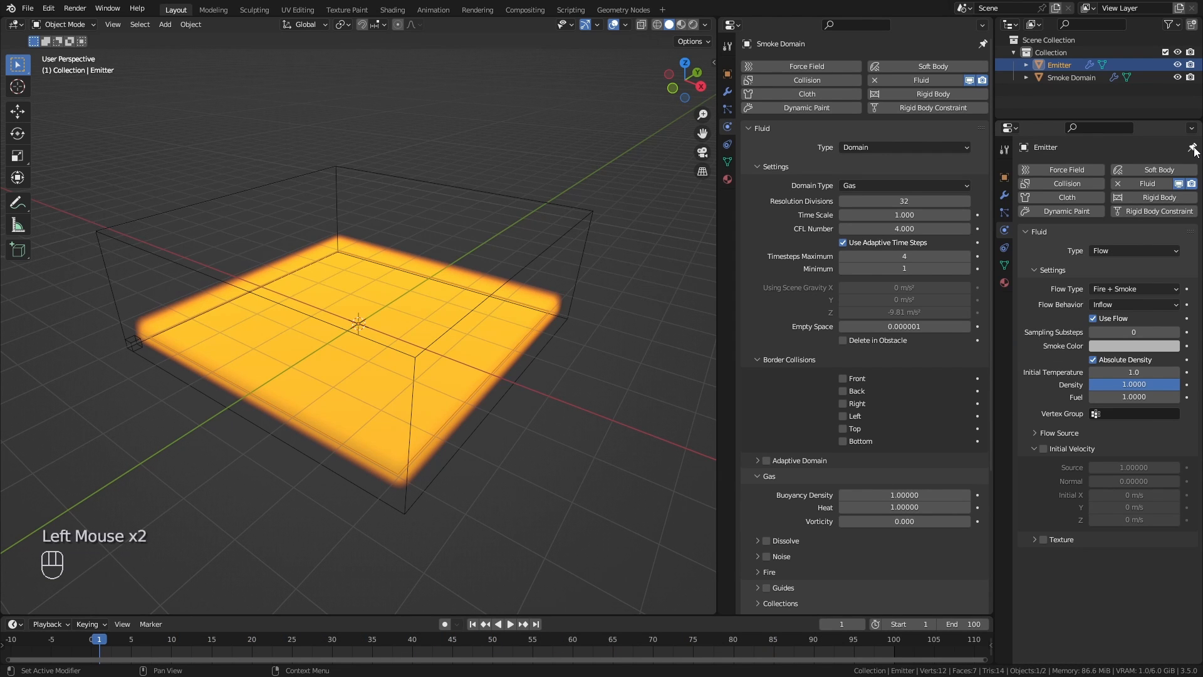
click(1034, 449)
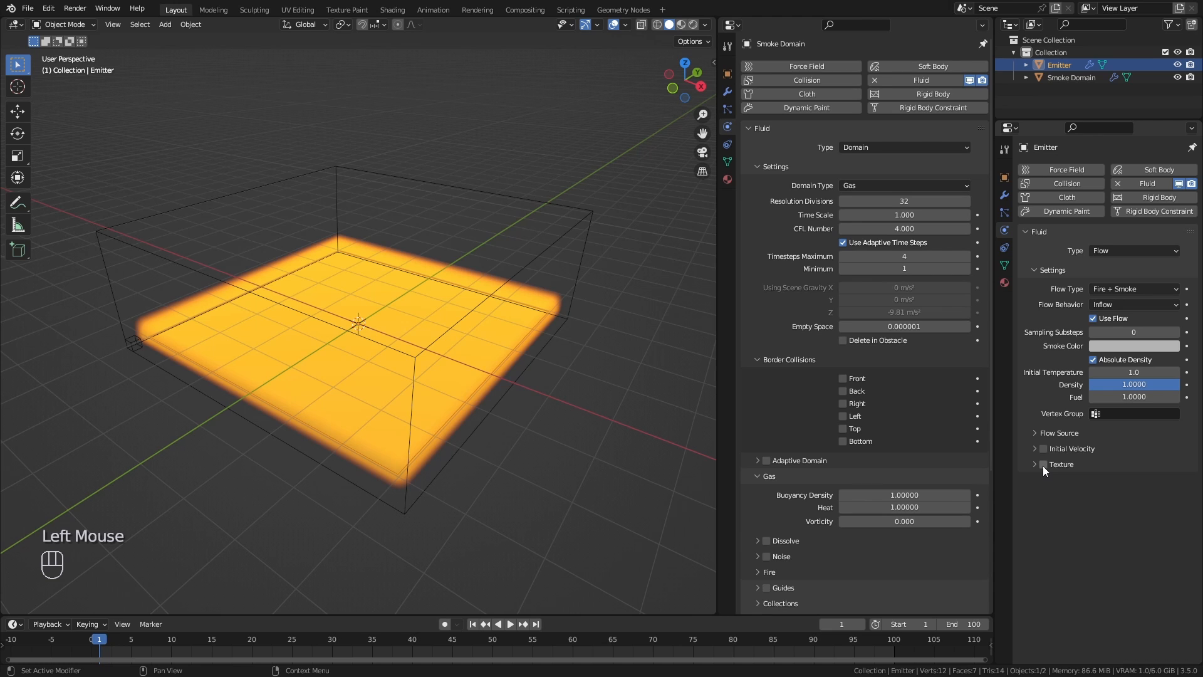
click(1034, 465)
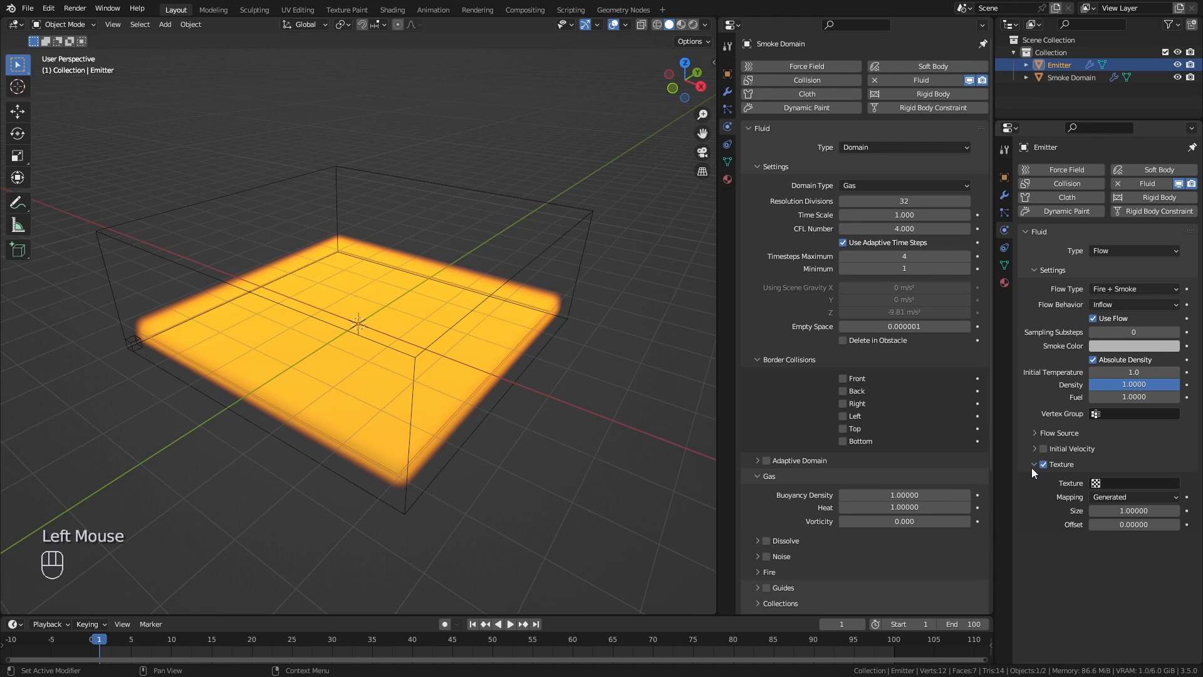
click(1126, 484)
click(1113, 502)
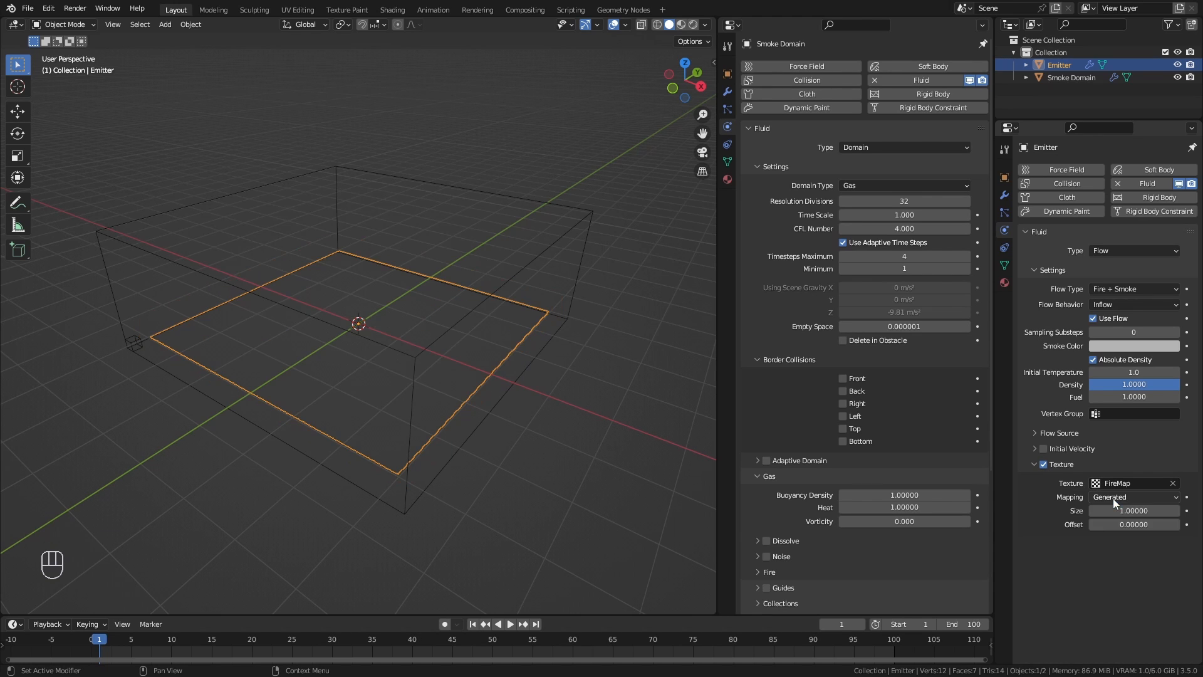
Set the flow texture's mapping to UV with UVMap, then test-play the simulation and return to frame 1.
click(1141, 498)
click(1113, 524)
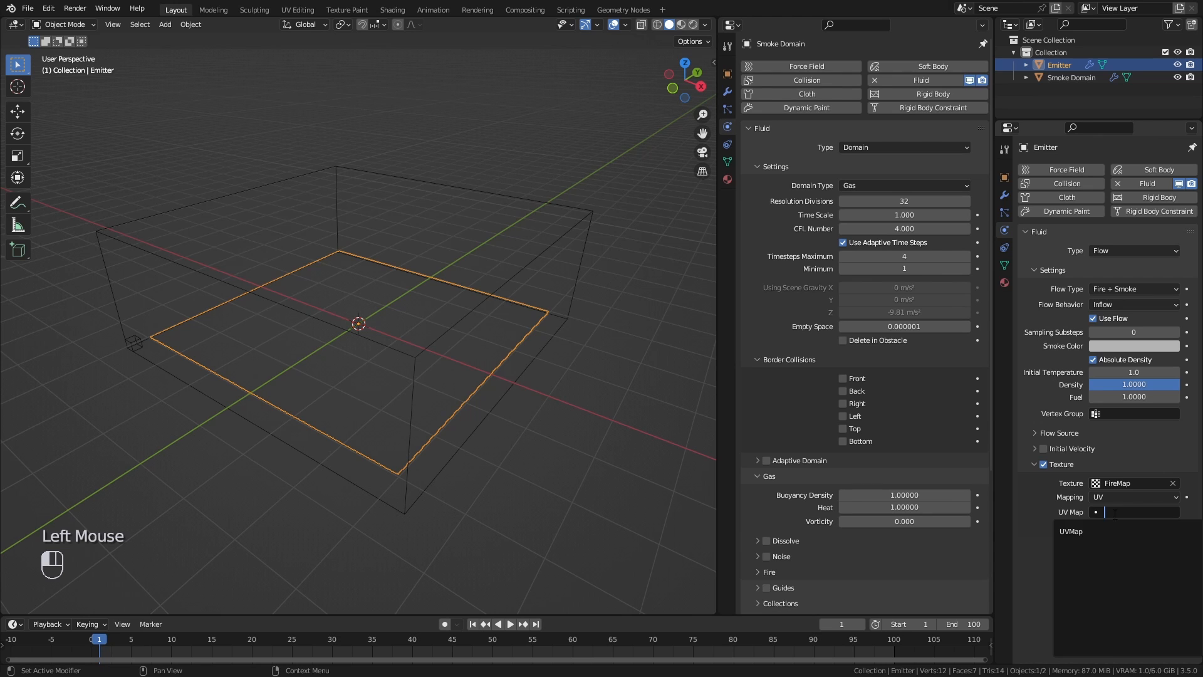
click(510, 628)
click(510, 628)
click(485, 624)
click(510, 624)
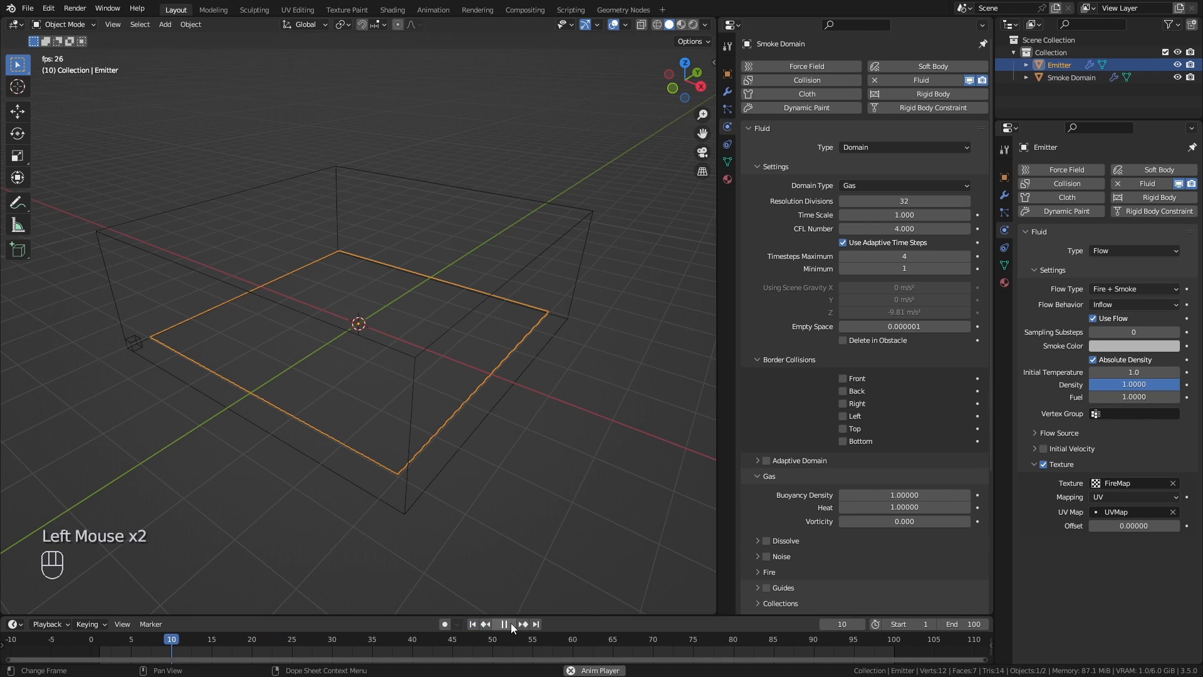
click(510, 624)
click(473, 624)
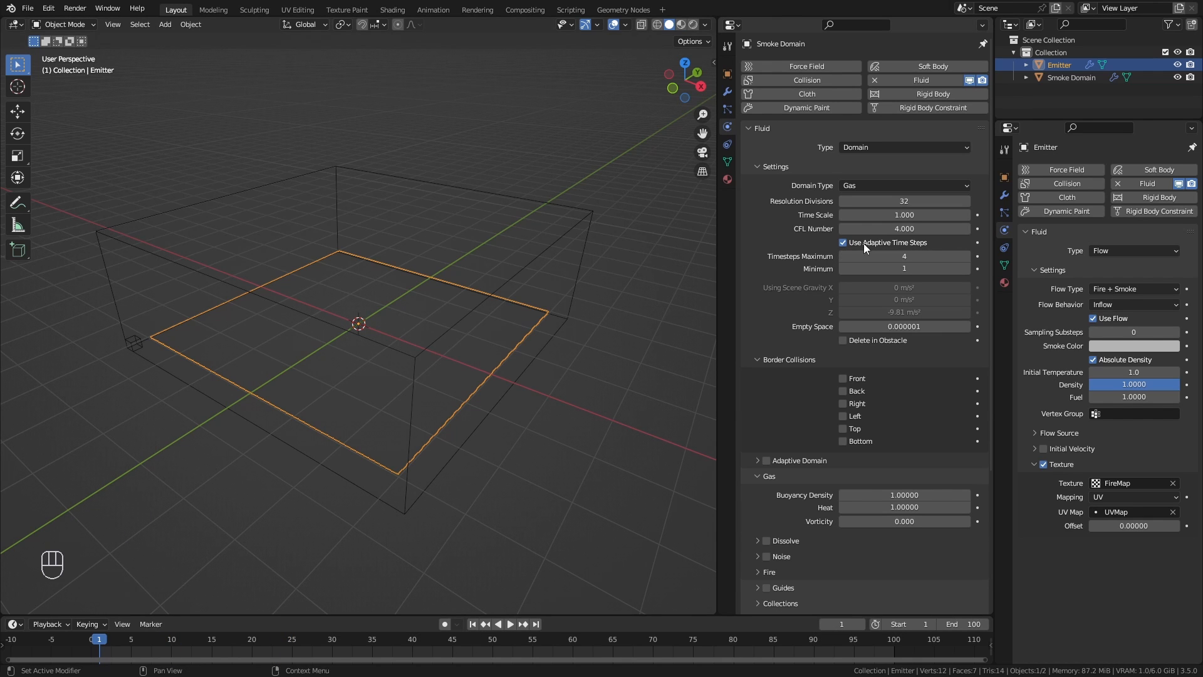
Set the Smoke Domain's resolution divisions to 64 and play the simulation.
click(904, 201)
text(64)
key(Return)
click(510, 624)
click(510, 624)
middle_drag(401, 460, 421, 442)
Try 128 resolution divisions on the domain with a test playback, and set the value back to 64.
click(904, 201)
text(128)
key(space)
key(space)
click(474, 624)
click(901, 201)
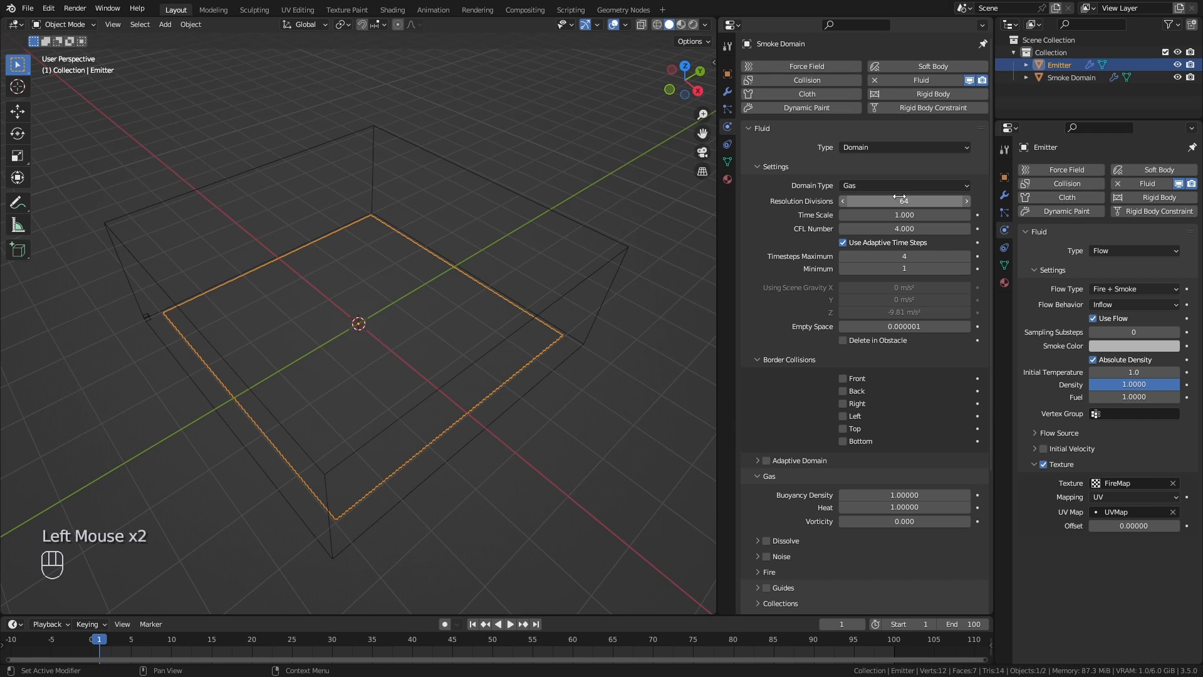
text(64)
Try an edit on the Emitter's mesh in Edit Mode, replay the simulation, and undo the edit.
middle_drag(391, 382, 435, 344)
key(Tab)
right_click(427, 344)
key(Tab)
click(472, 624)
click(510, 624)
click(509, 624)
click(473, 624)
key(ctrl+z)
key(ctrl+z)
key(ctrl+z)
middle_drag(546, 424, 517, 449)
key(Tab)
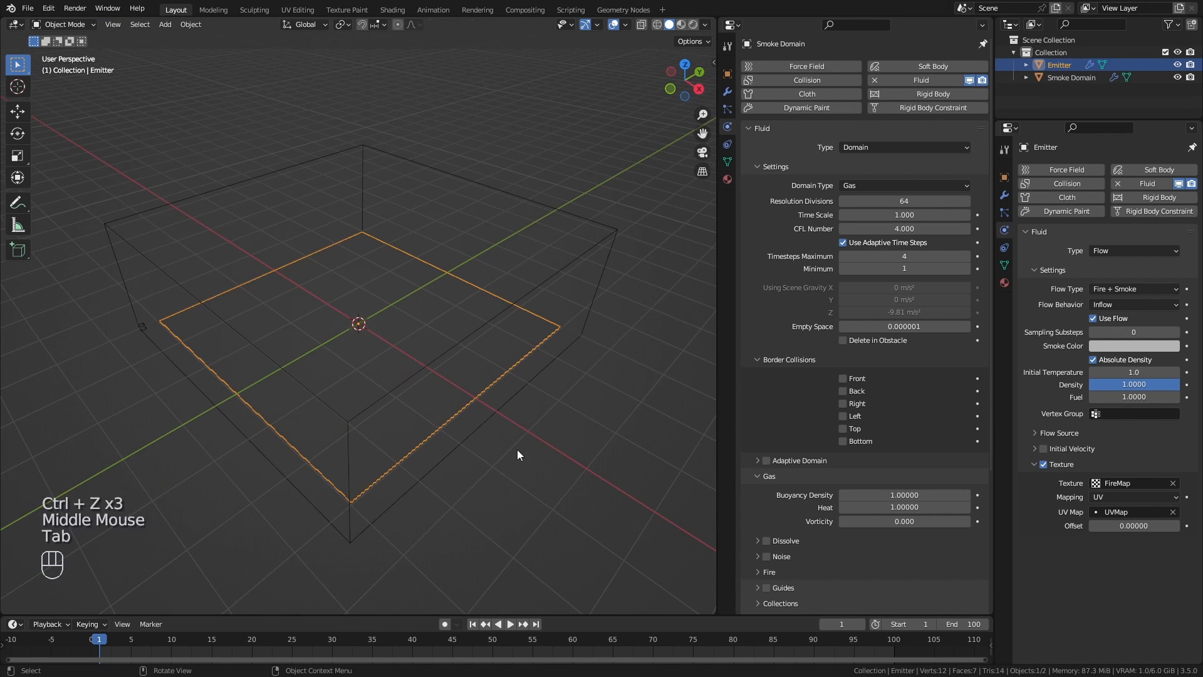
Play the textured fire simulation from the first frame, view the flames from a lower angle, and return to frame 1.
click(510, 625)
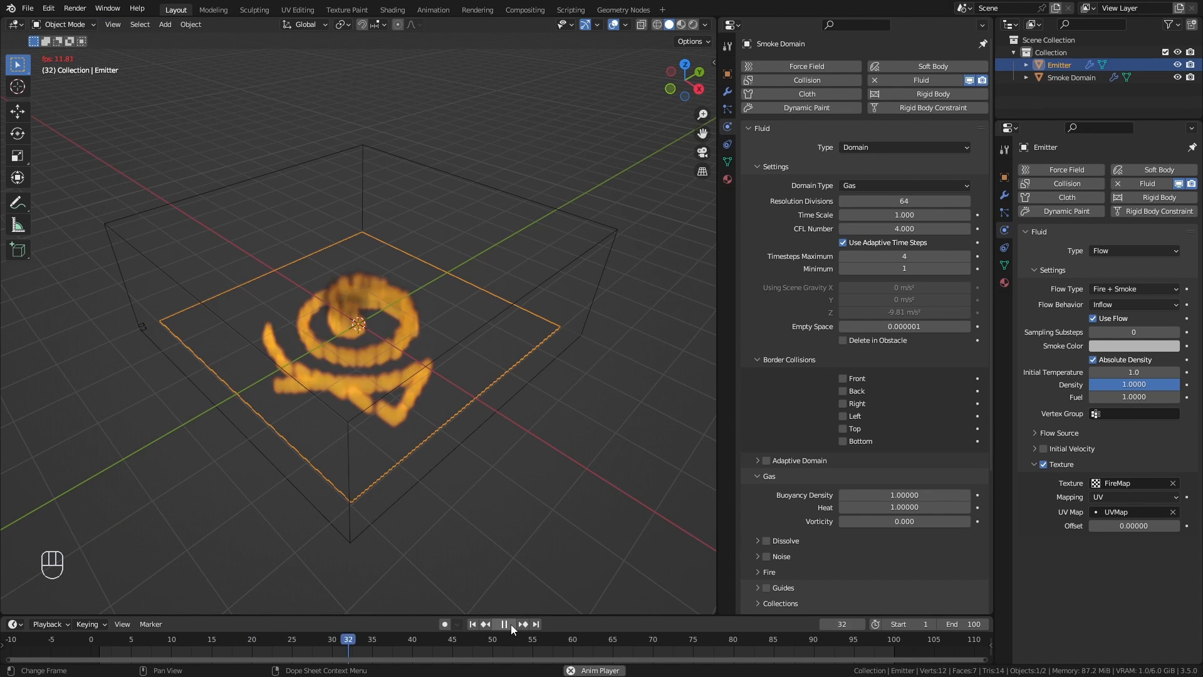
click(510, 624)
click(473, 624)
click(510, 624)
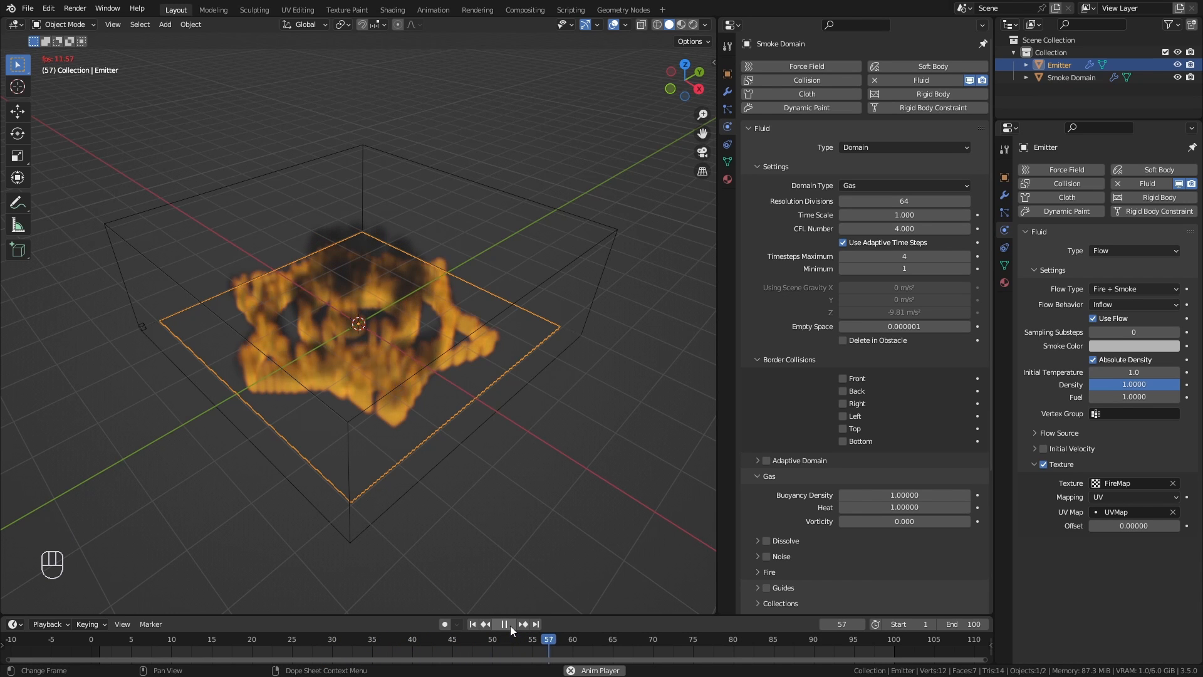
click(510, 625)
middle_drag(352, 499, 356, 472)
click(473, 624)
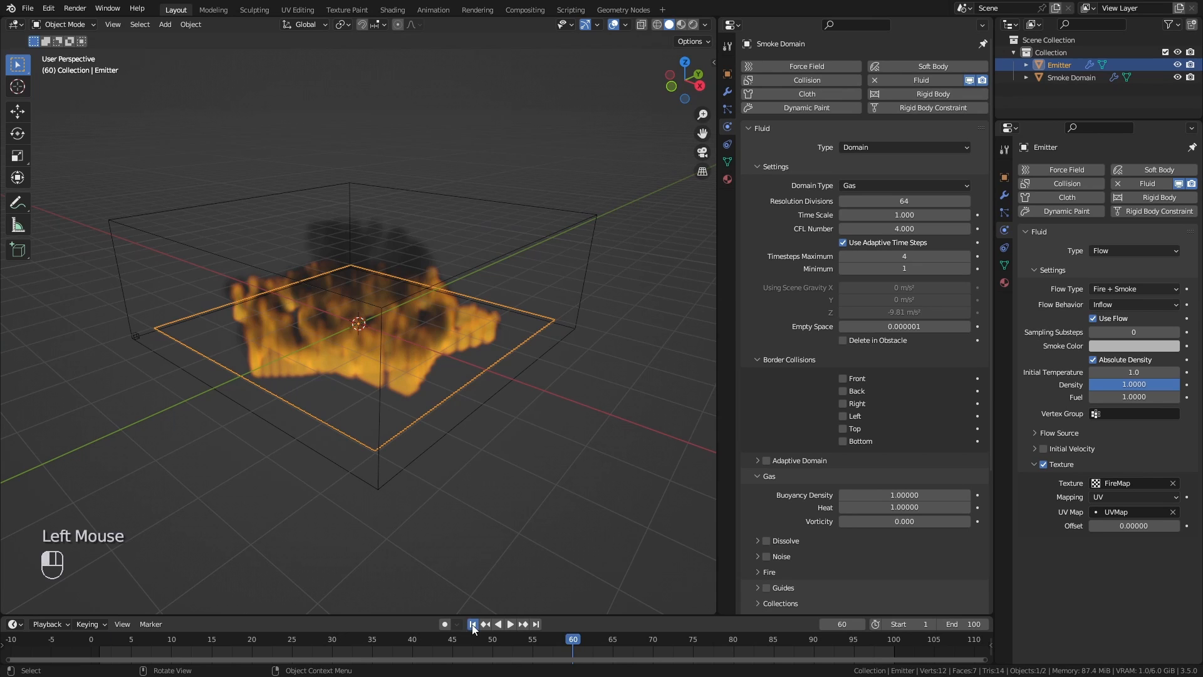
Inspect the resolution cube at the domain's corner up close, and play the simulation with nothing selected.
shift+middle_drag(168, 333, 377, 372)
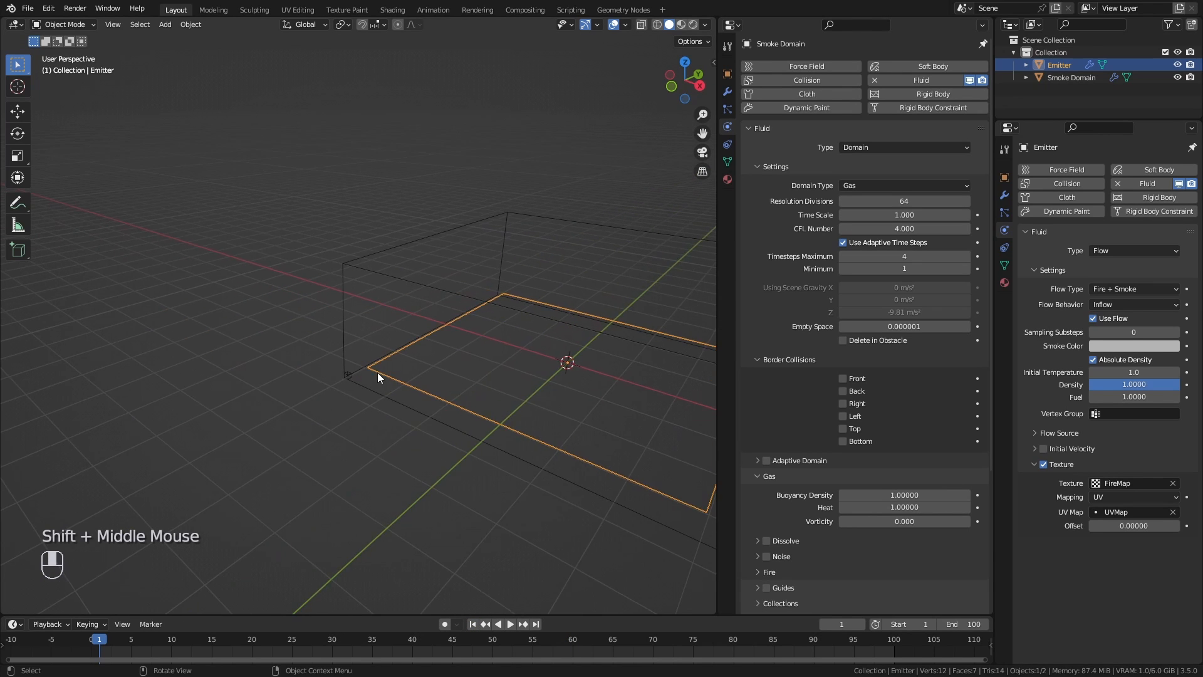
scroll(317, 490, up, 4)
shift+middle_drag(358, 532, 367, 410)
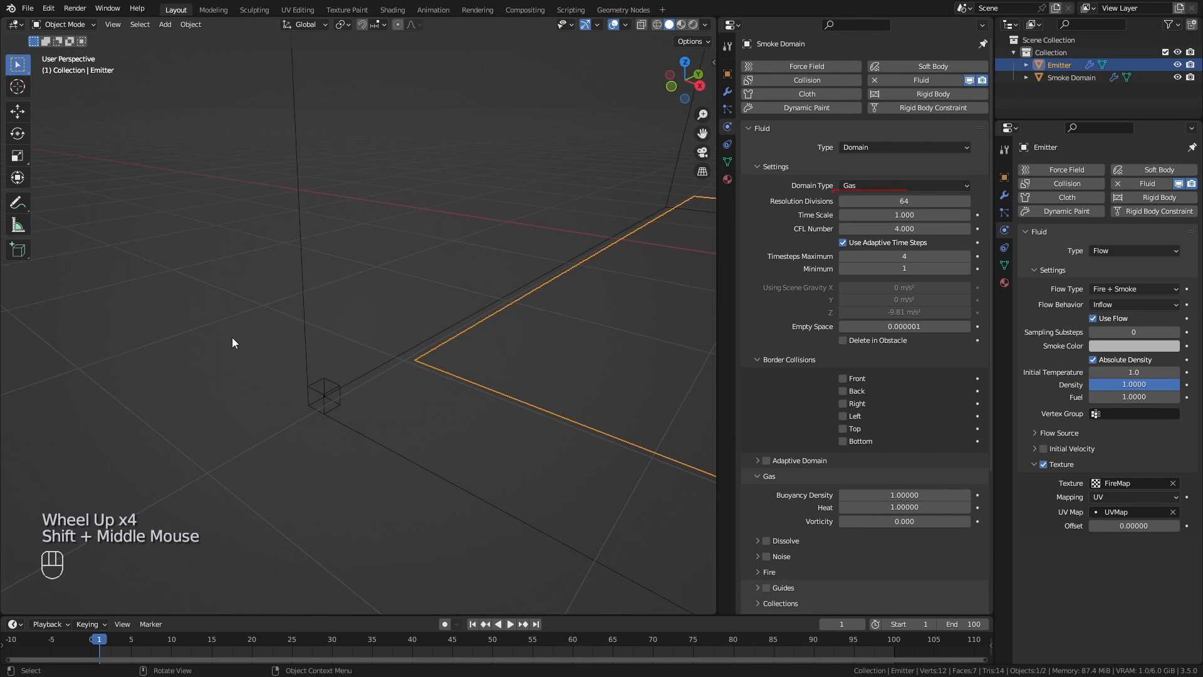
click(377, 452)
scroll(402, 420, down, 4)
scroll(453, 428, up, 3)
shift+middle_drag(453, 429, 492, 310)
click(492, 311)
key(space)
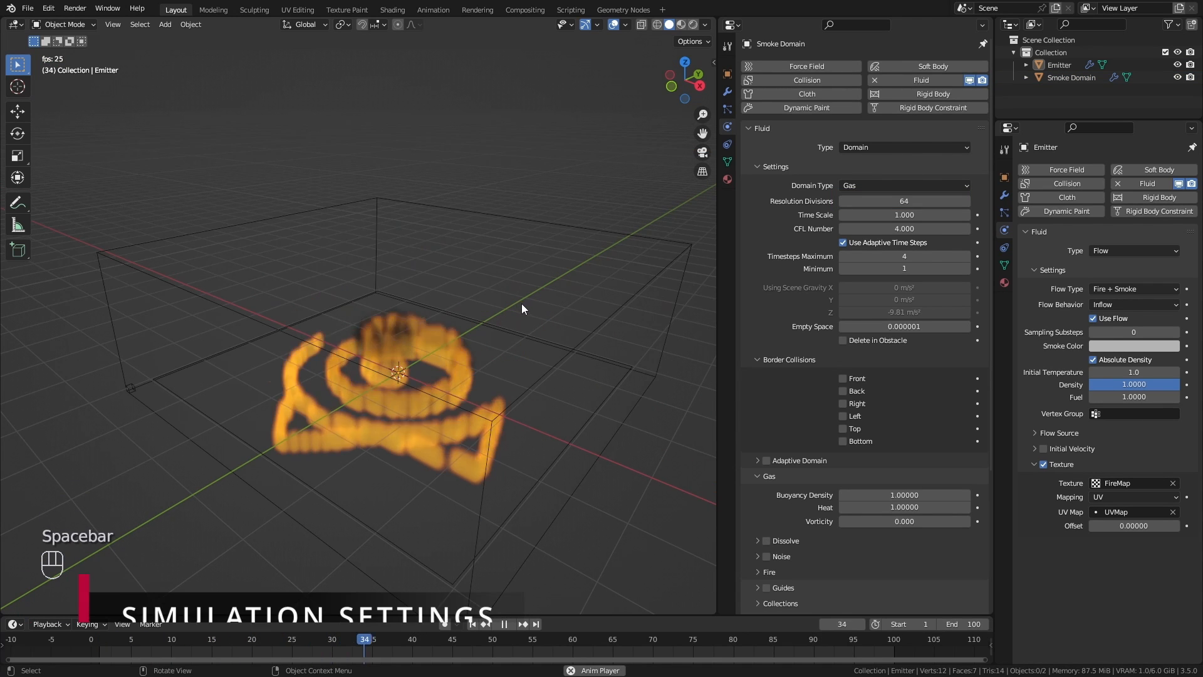
scroll(523, 304, down, 2)
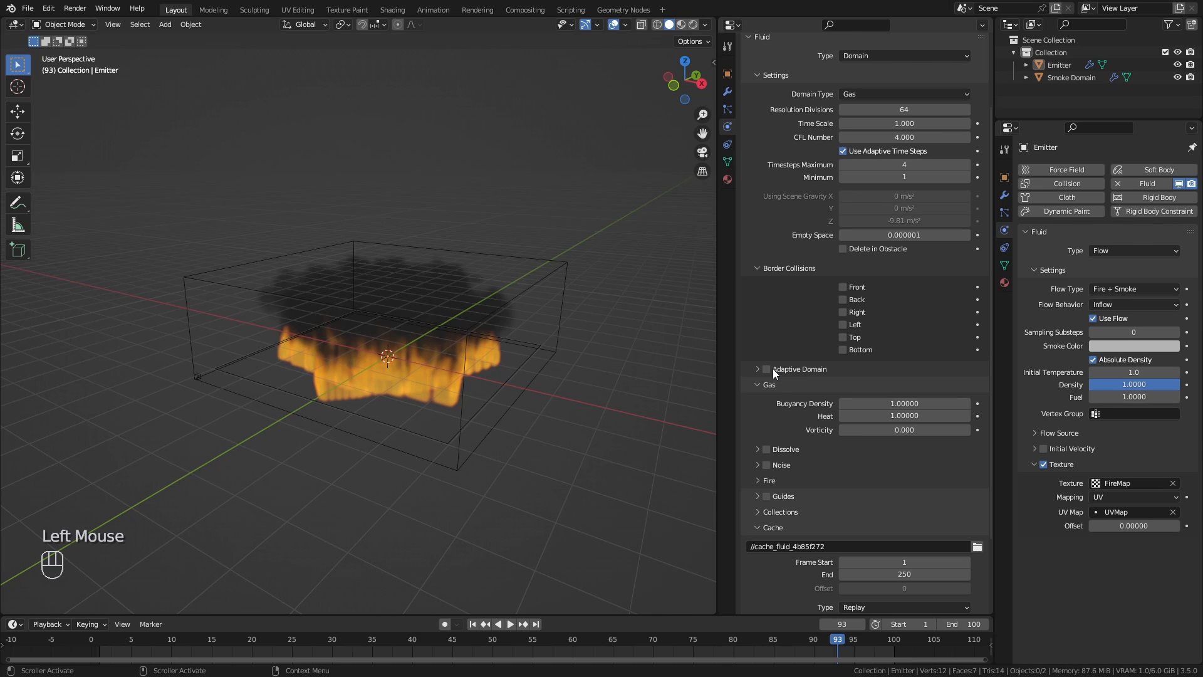
Enable Adaptive Domain on the Smoke Domain and replay the simulation from frame 1.
click(767, 369)
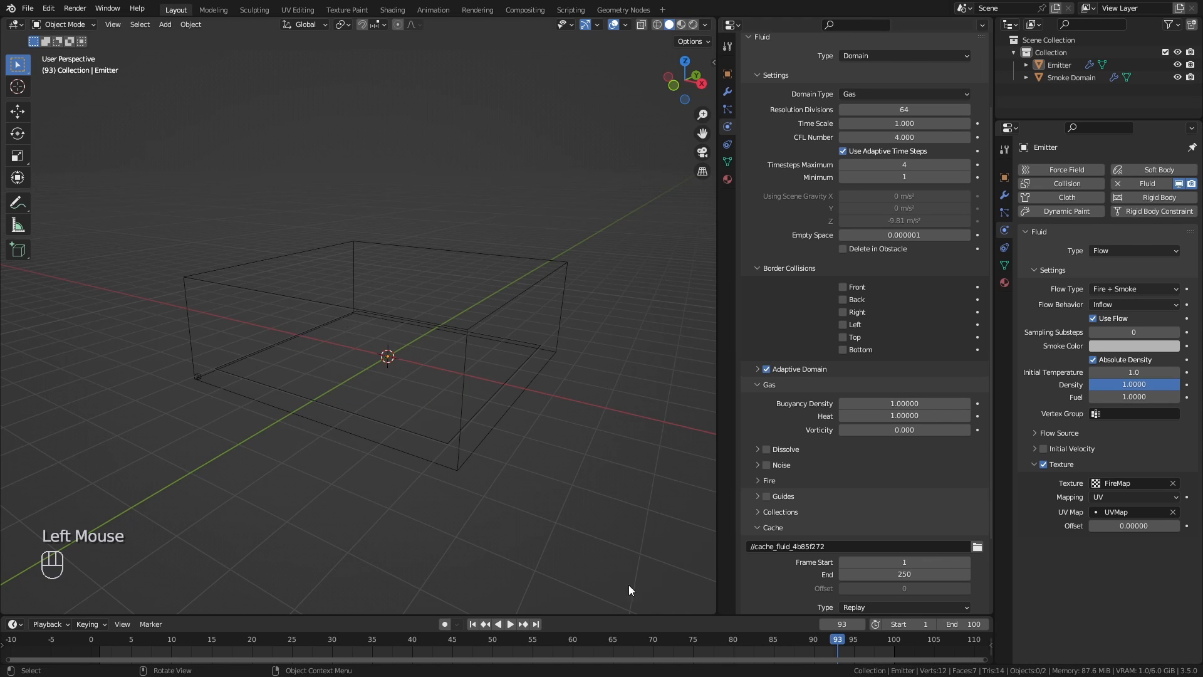
click(473, 624)
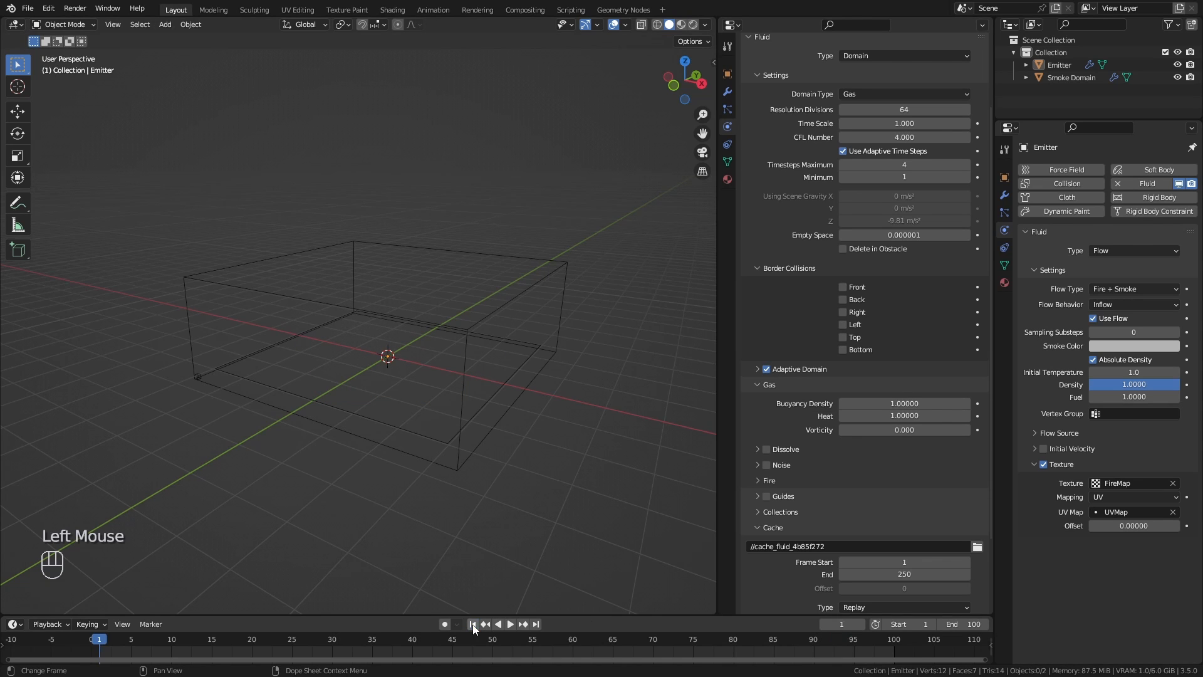
key(space)
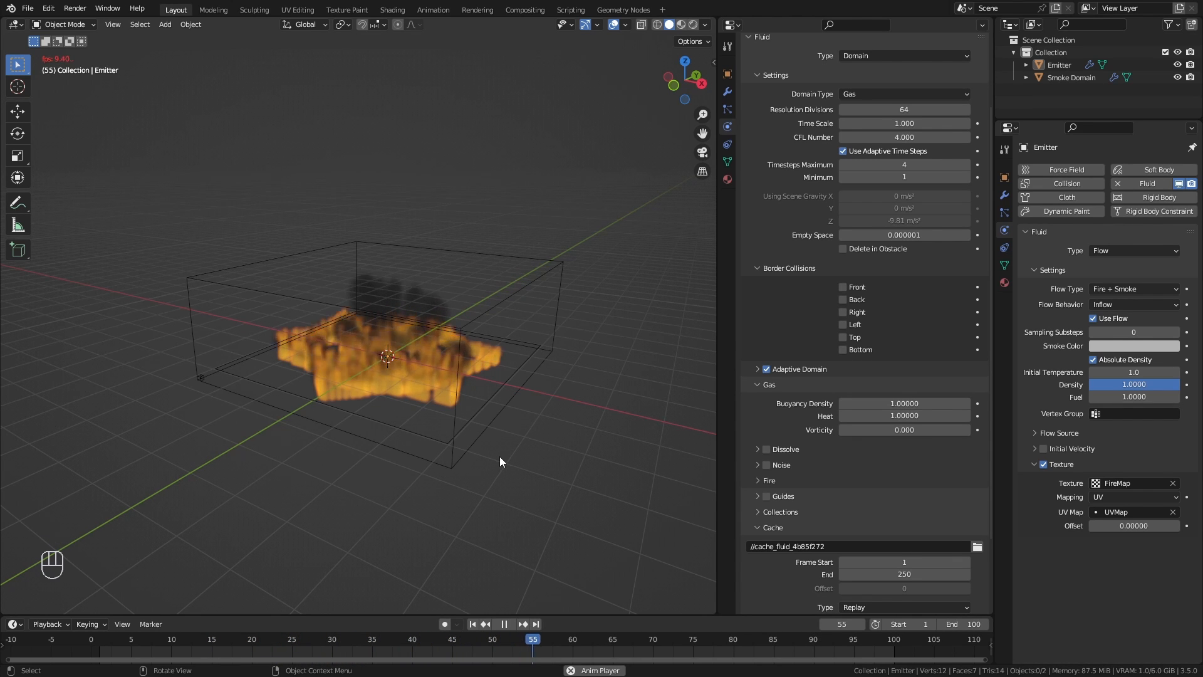
Set the scene's end frame to 75.
click(962, 624)
text(75)
key(Return)
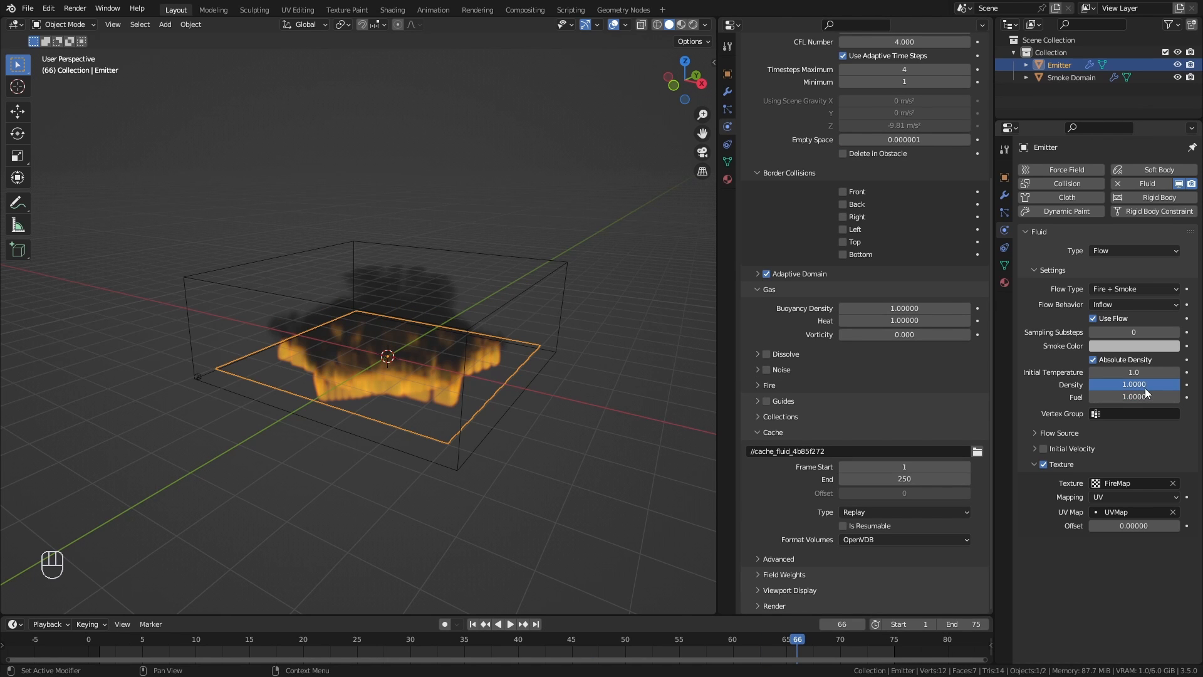
Set the Emitter's flow density to 2 and replay the simulation from frame 1.
click(1143, 387)
text(2)
key(Return)
click(473, 623)
click(509, 624)
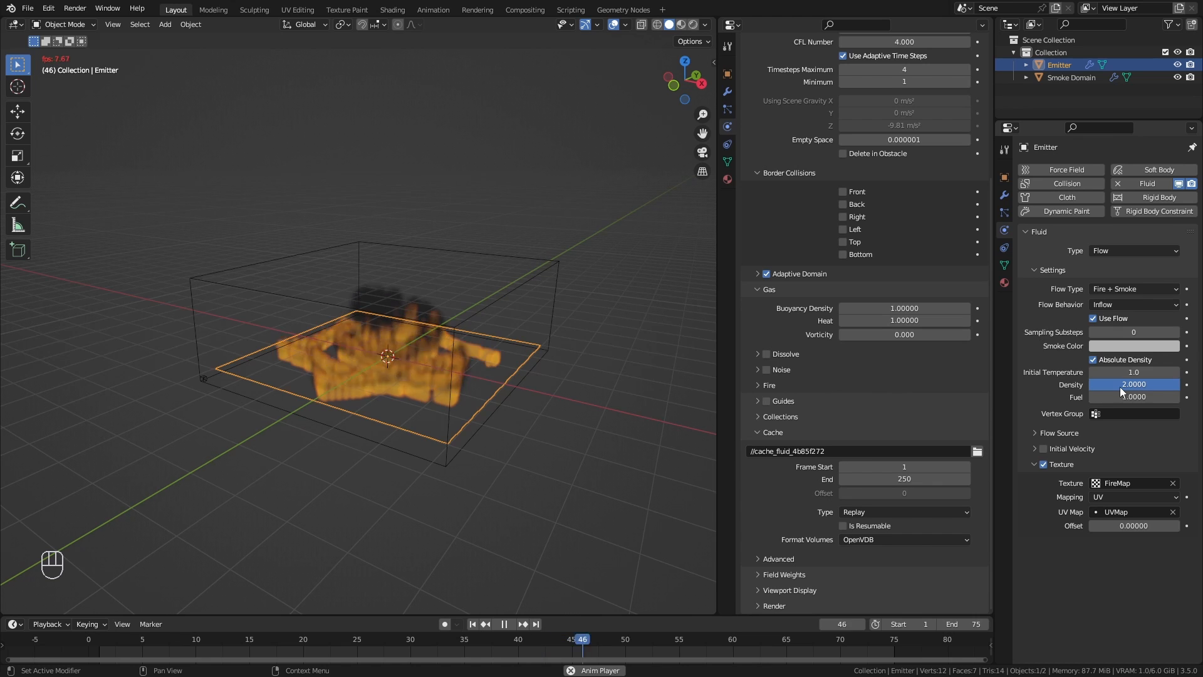
key(space)
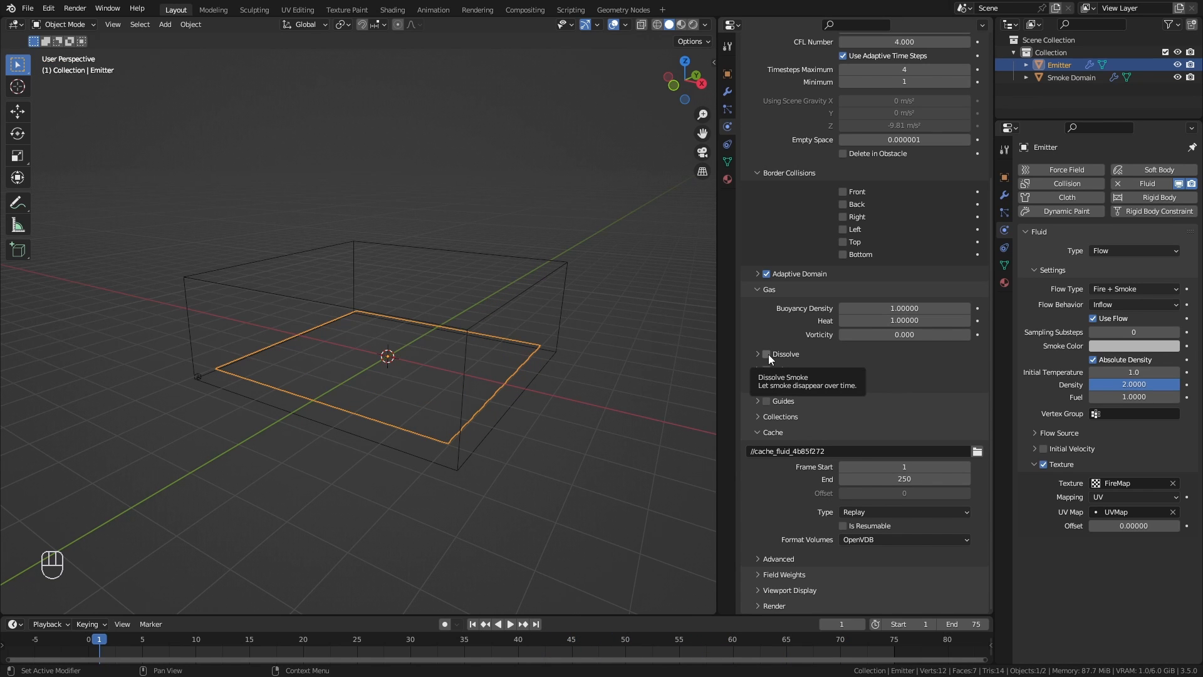
Enable Dissolve on the Smoke Domain with a time of 3 and play the simulation to view the flames closer.
click(766, 354)
click(757, 353)
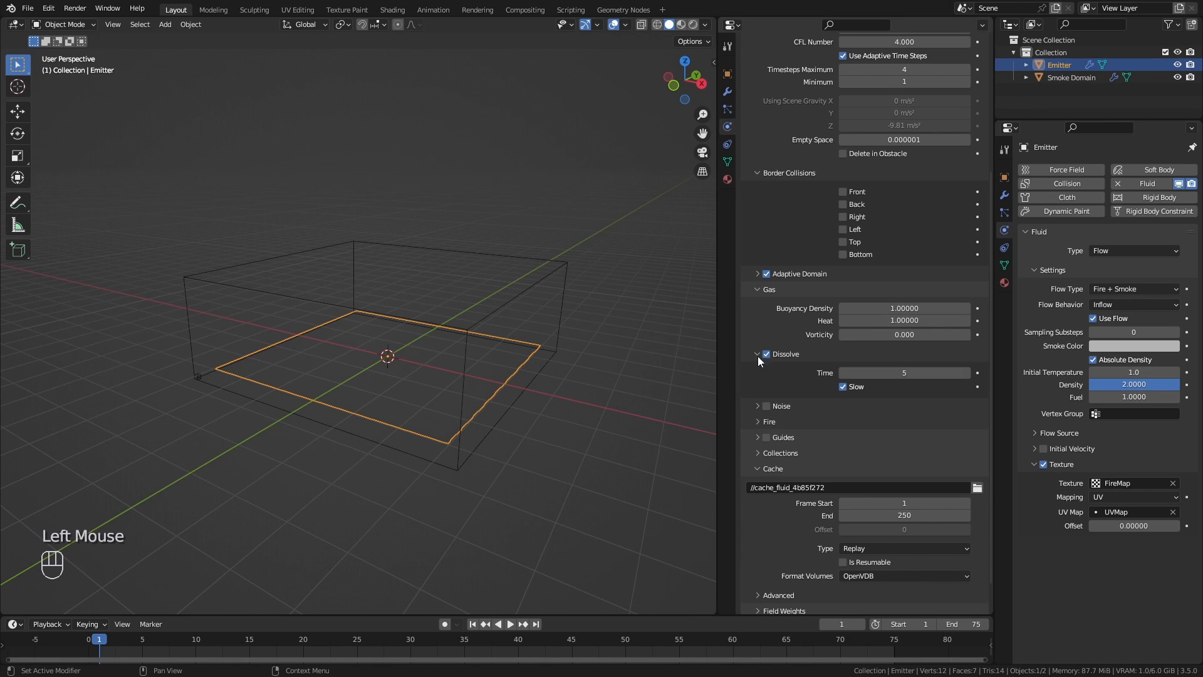
click(845, 373)
click(844, 372)
click(510, 624)
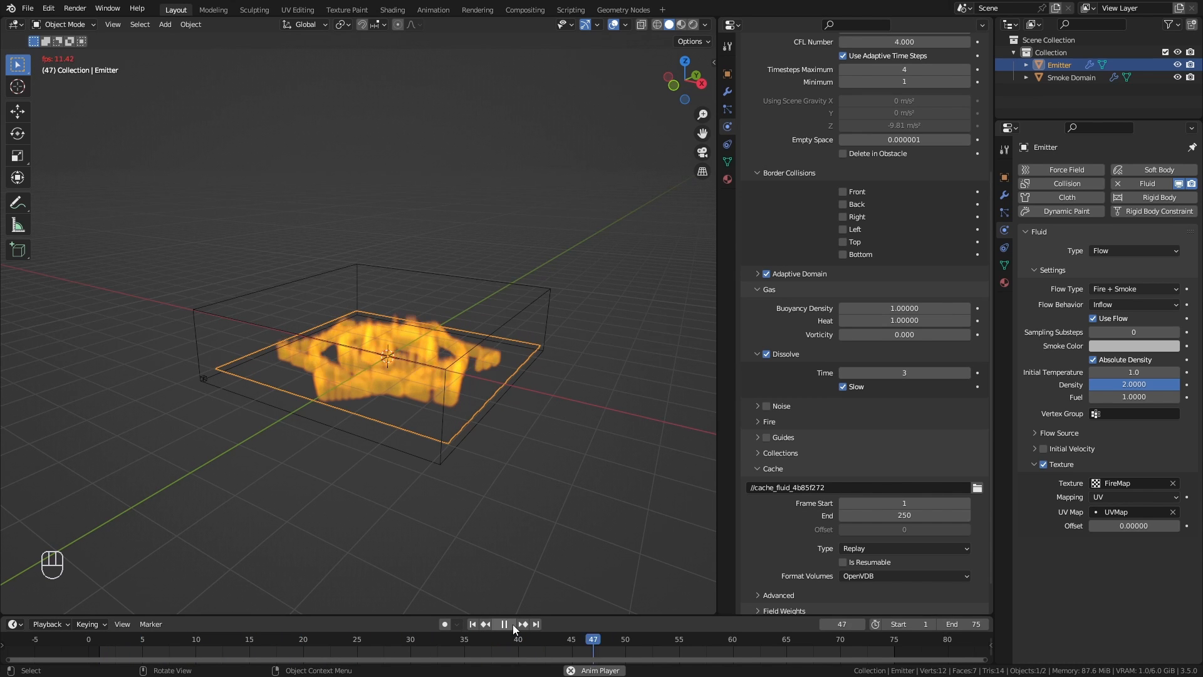
click(512, 624)
scroll(420, 464, up, 3)
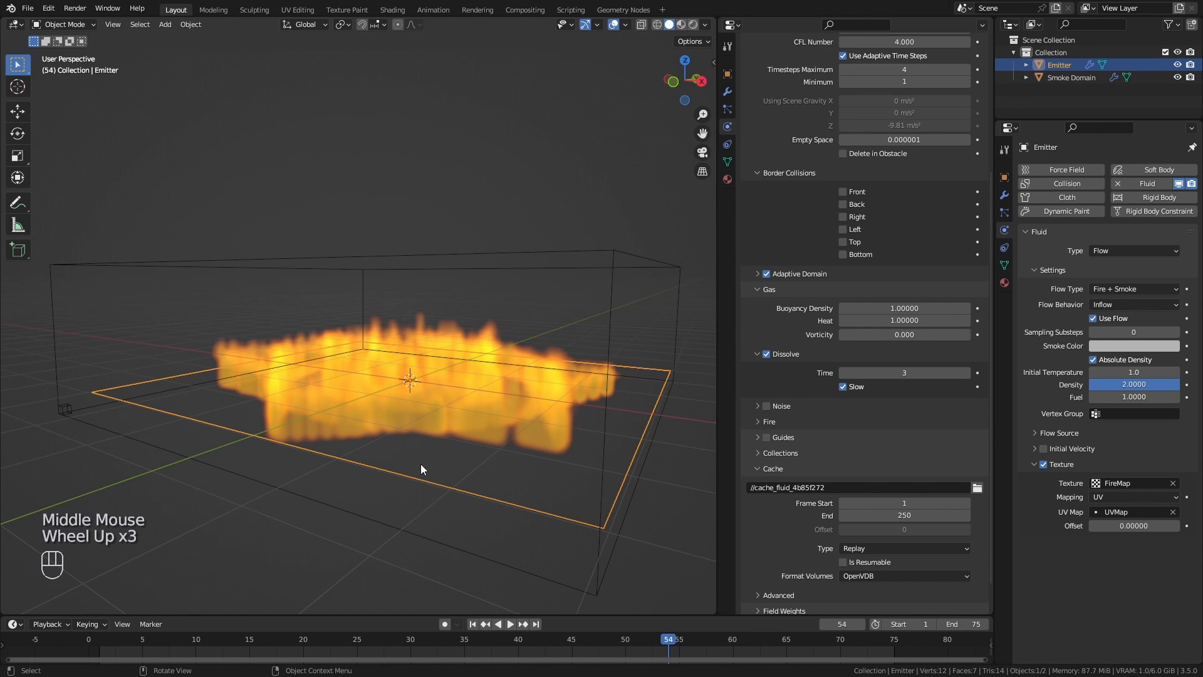
Set the domain's fire Reaction Speed to 1 and Flame Smoke to 1.5.
click(777, 421)
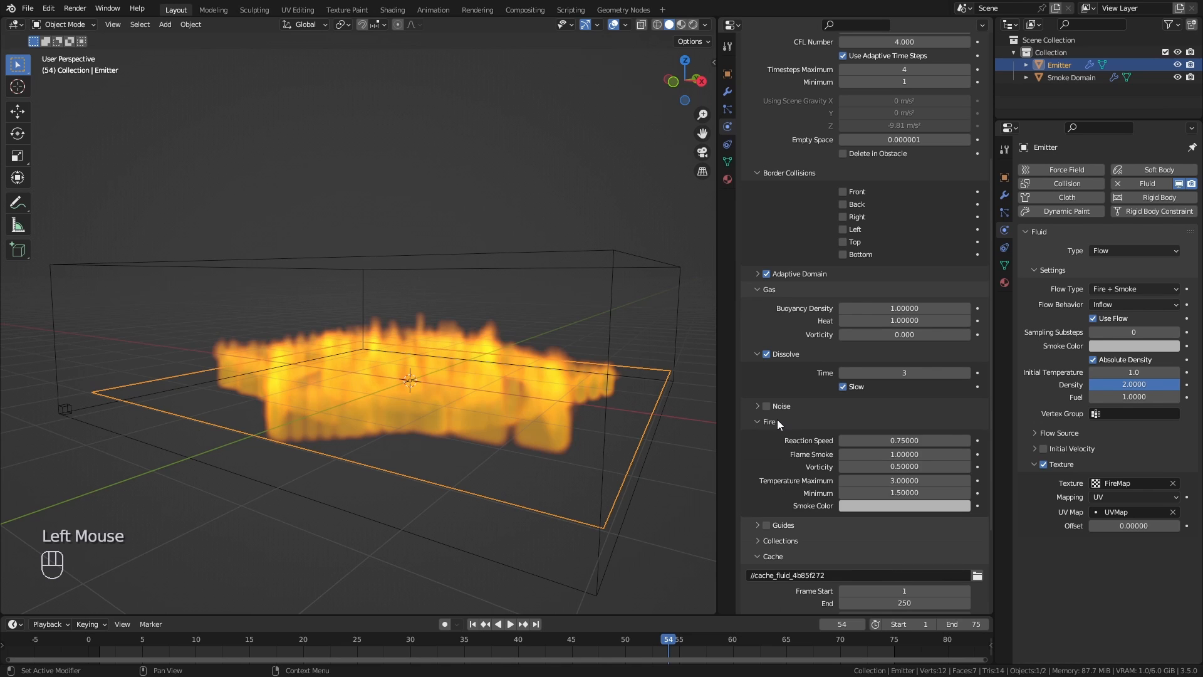
click(904, 441)
text(1)
key(Return)
click(904, 454)
text(1.5)
key(Return)
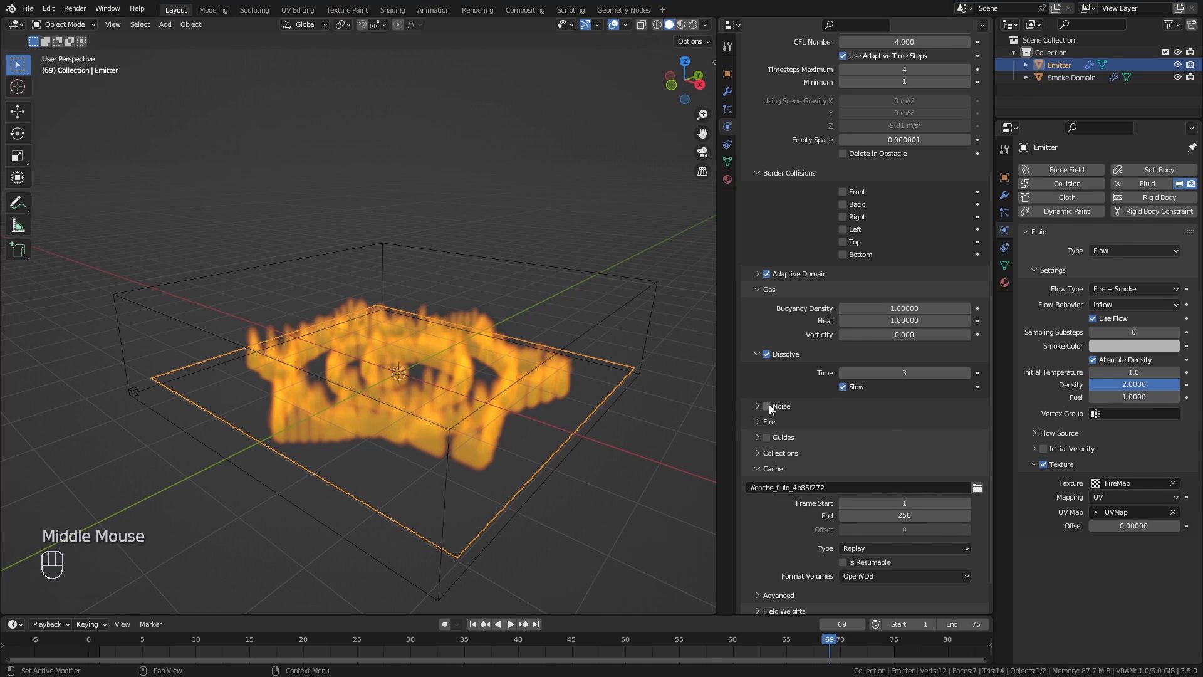
Enable Noise on the Smoke Domain and set its scale to 1.
click(768, 405)
click(758, 406)
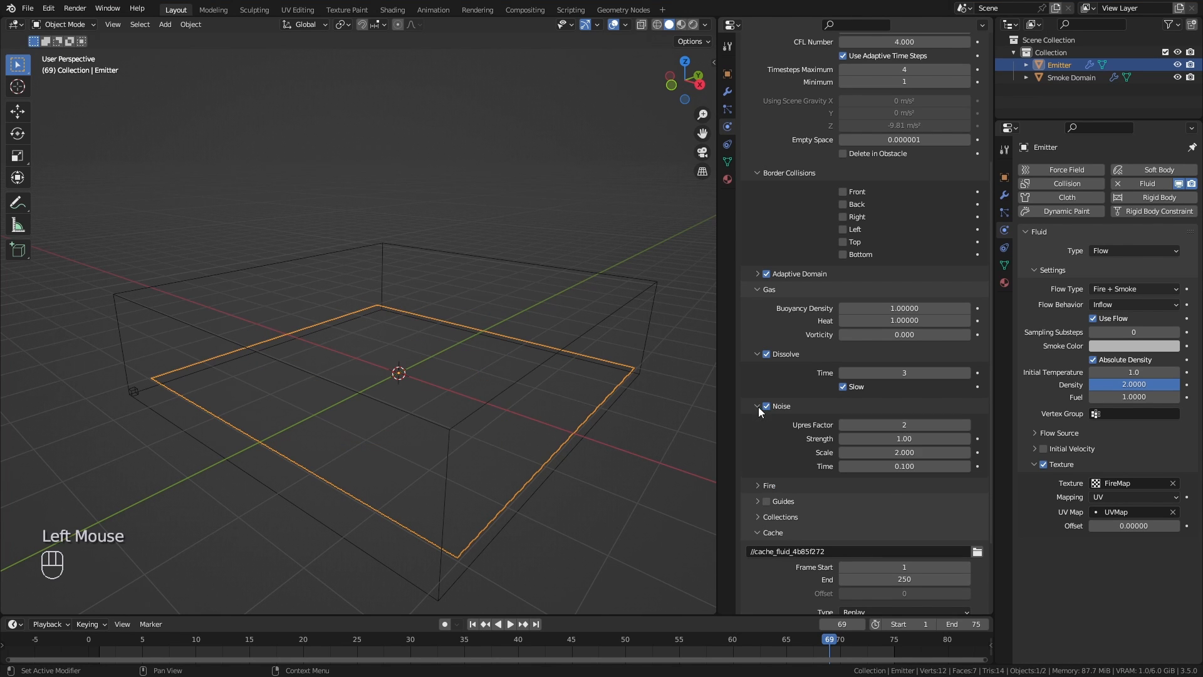
click(910, 449)
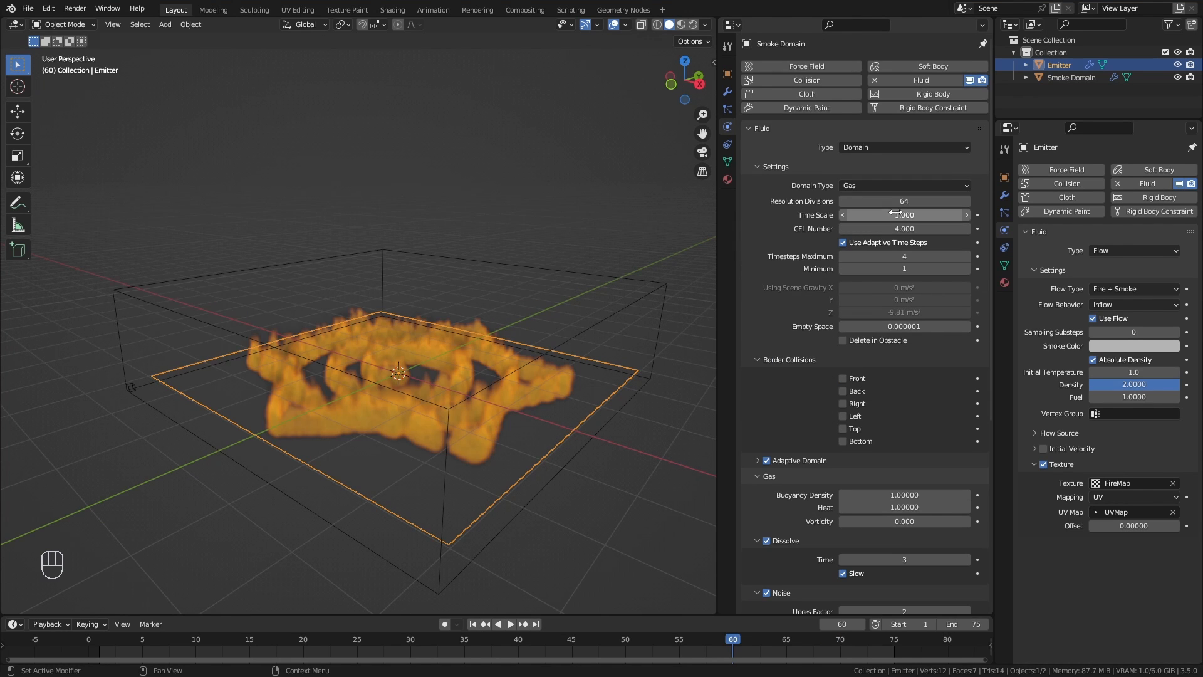
Set the domain's Resolution Divisions to 128 and replay the simulation from the first frame.
click(900, 201)
text(12)
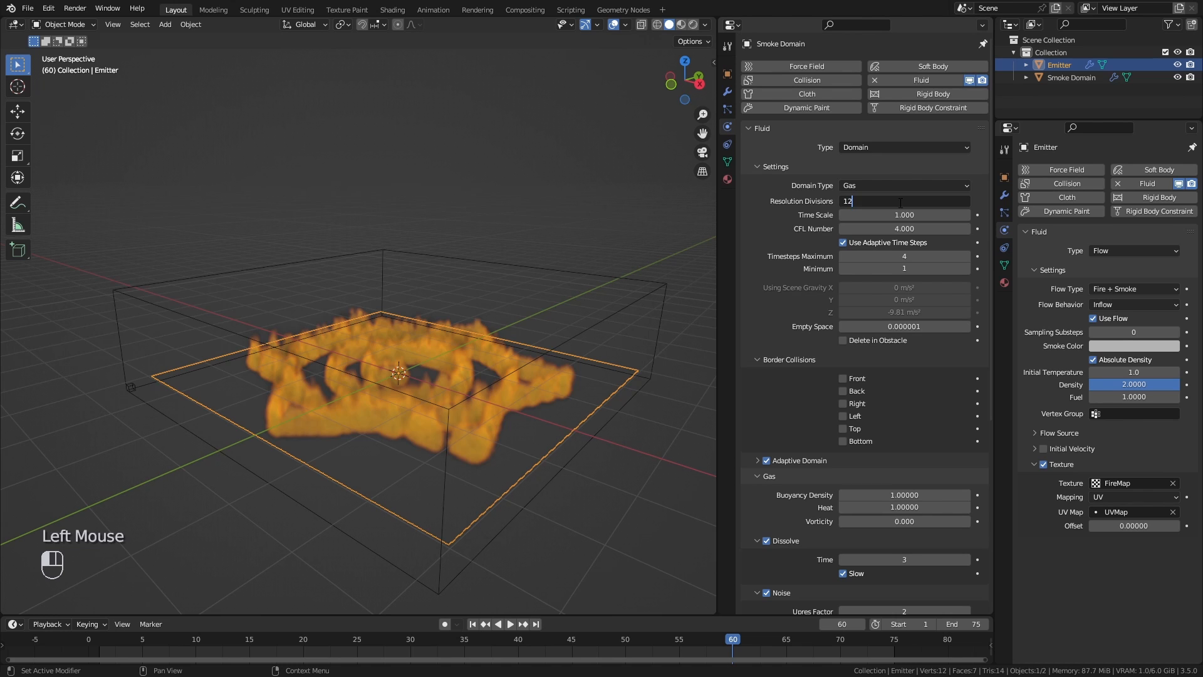
text(8)
key(Return)
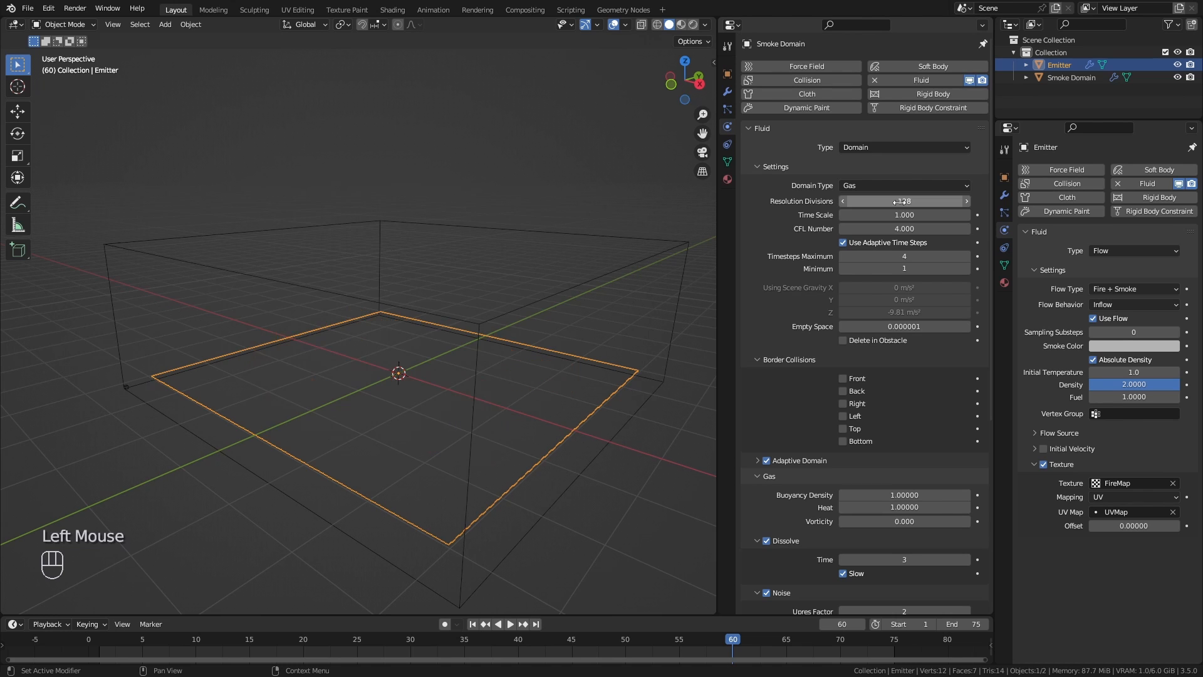
click(473, 624)
click(510, 624)
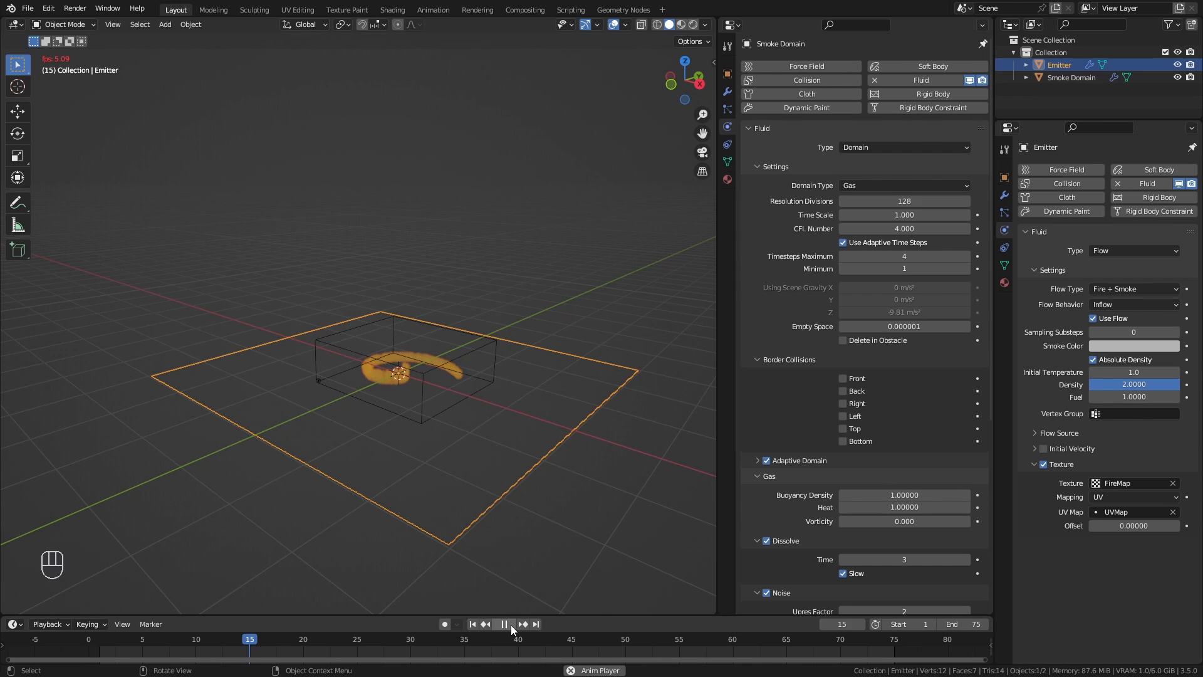
click(510, 624)
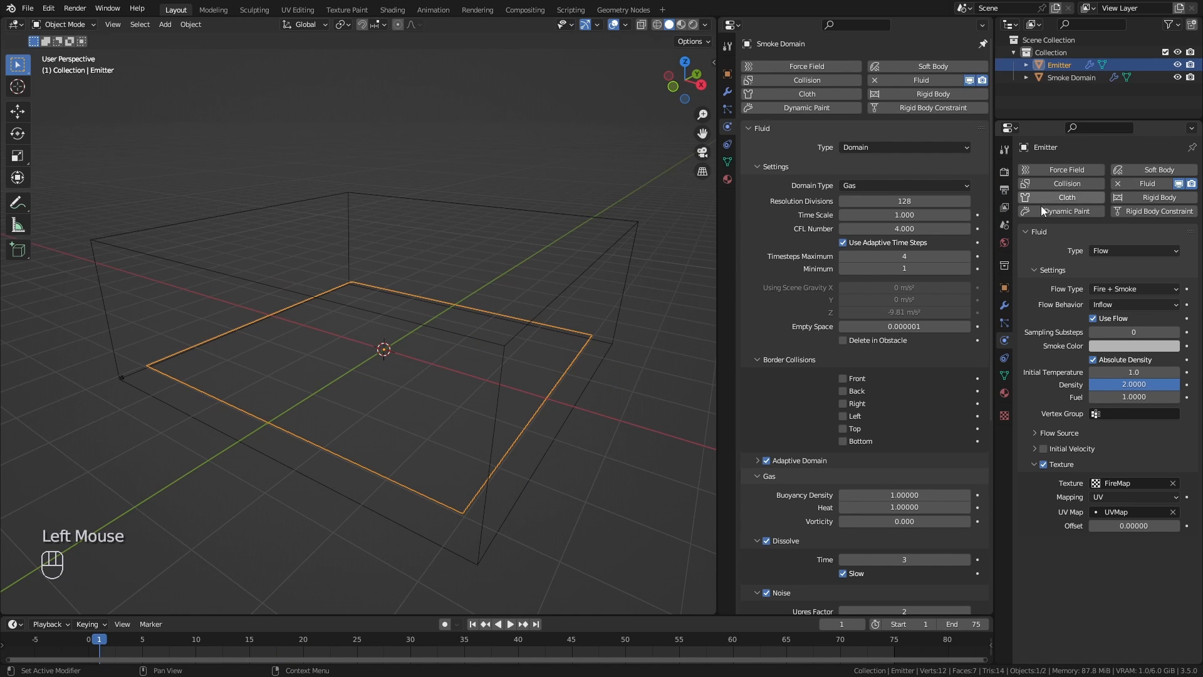
Set the scene's output resolution scale to 50% and the output file format to FFmpeg Video.
click(1005, 189)
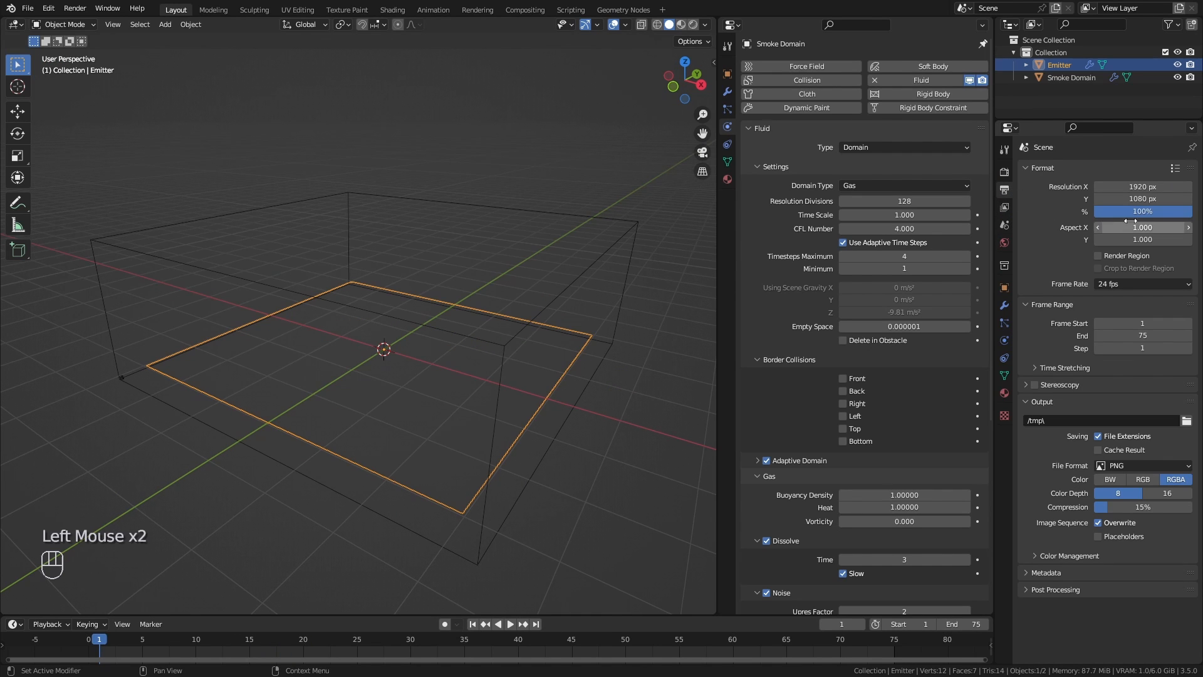
click(1150, 211)
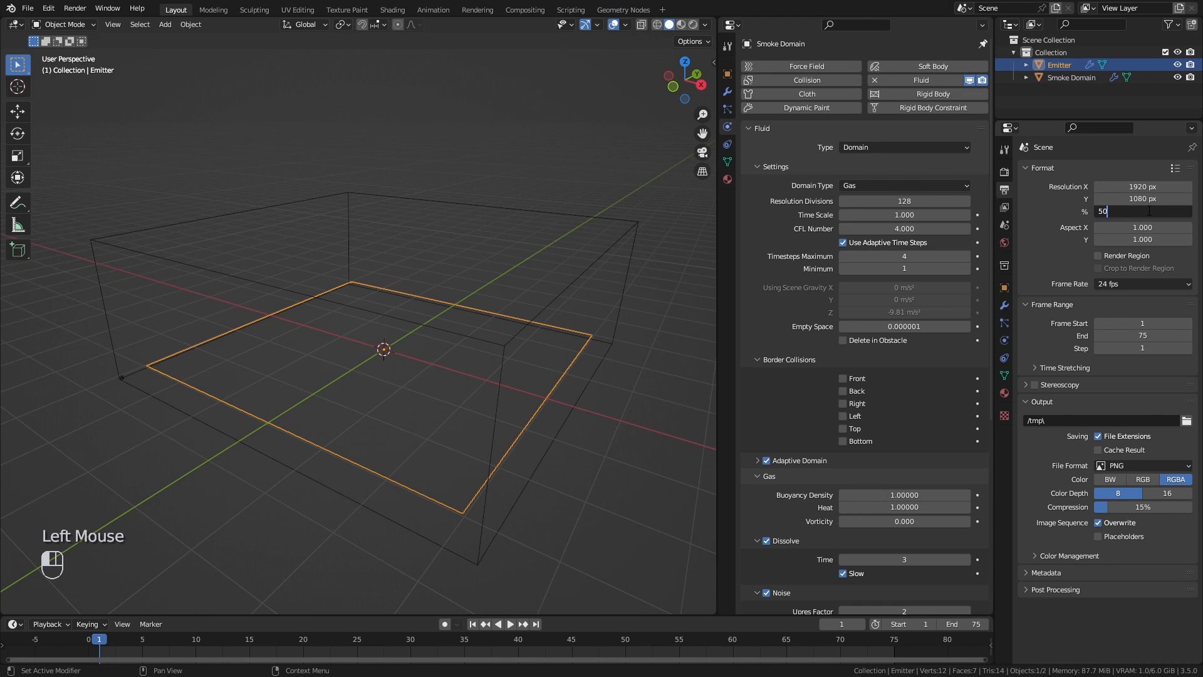
click(1174, 465)
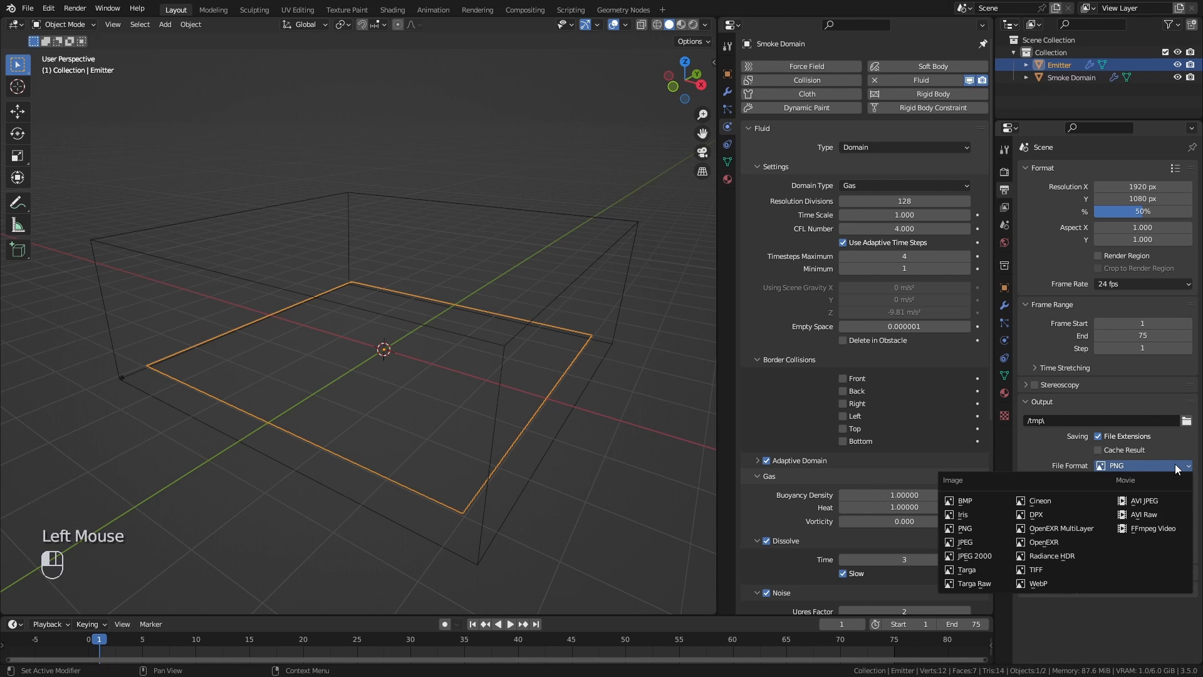
click(1151, 526)
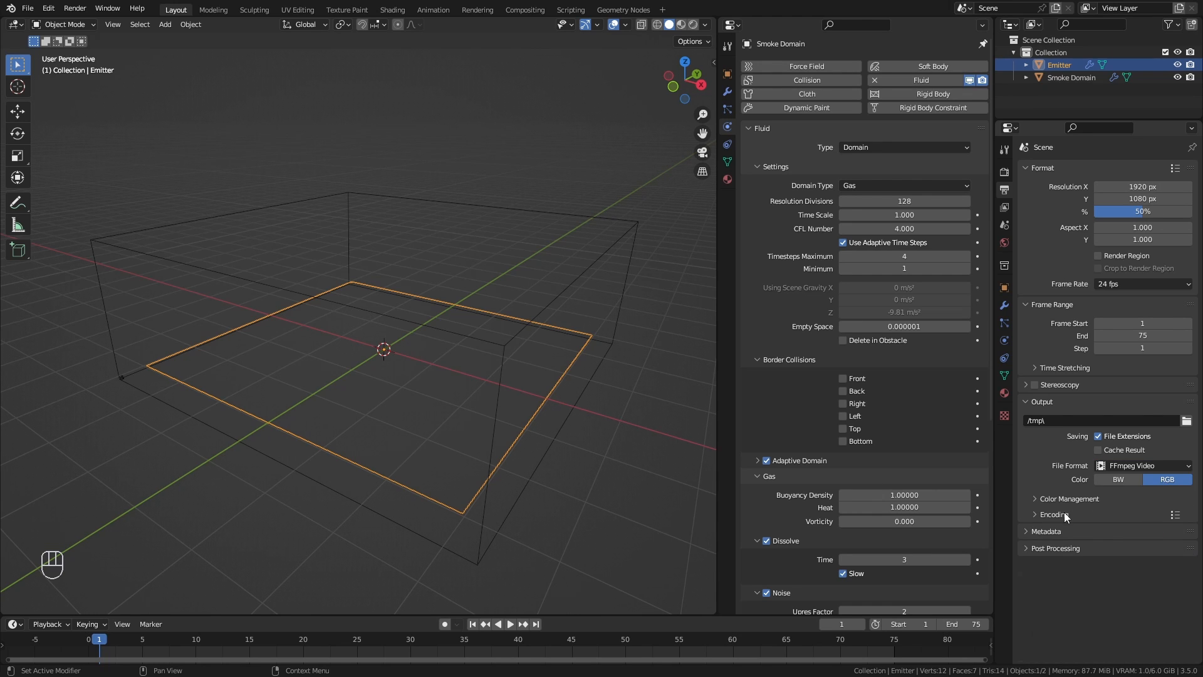
Encode the output video as MPEG-4 with High Quality, and choose the Tutorial_Recording folder as the output path.
click(1066, 515)
click(1146, 532)
click(1132, 490)
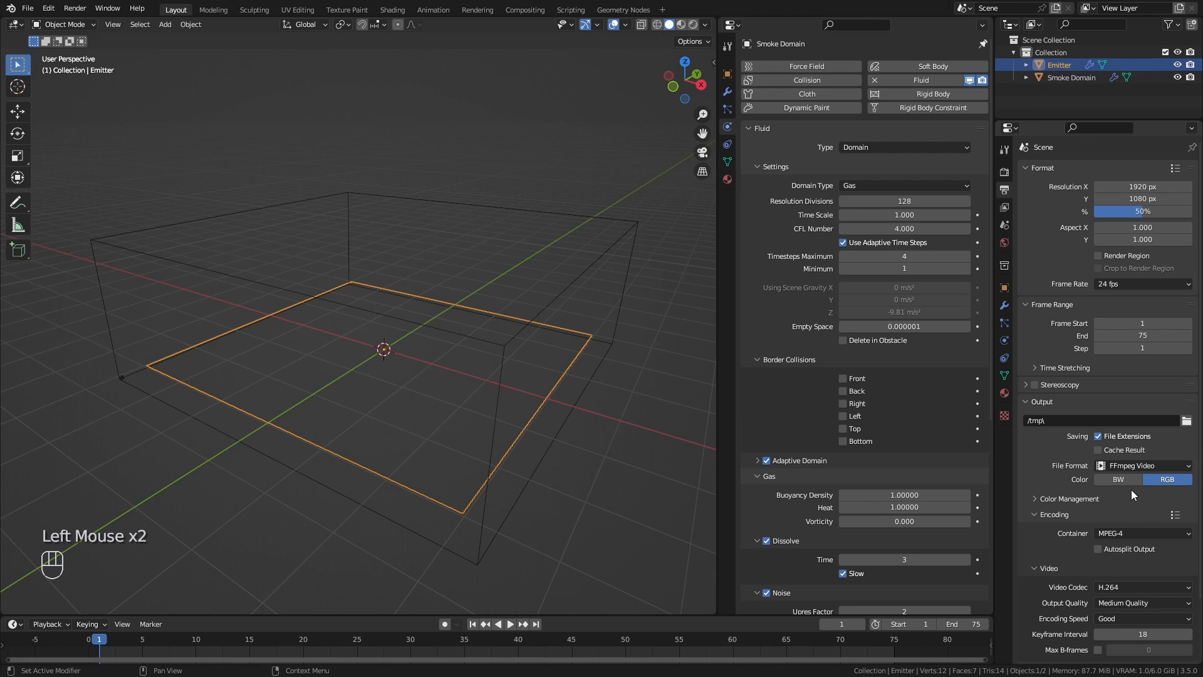
click(1148, 601)
click(1129, 548)
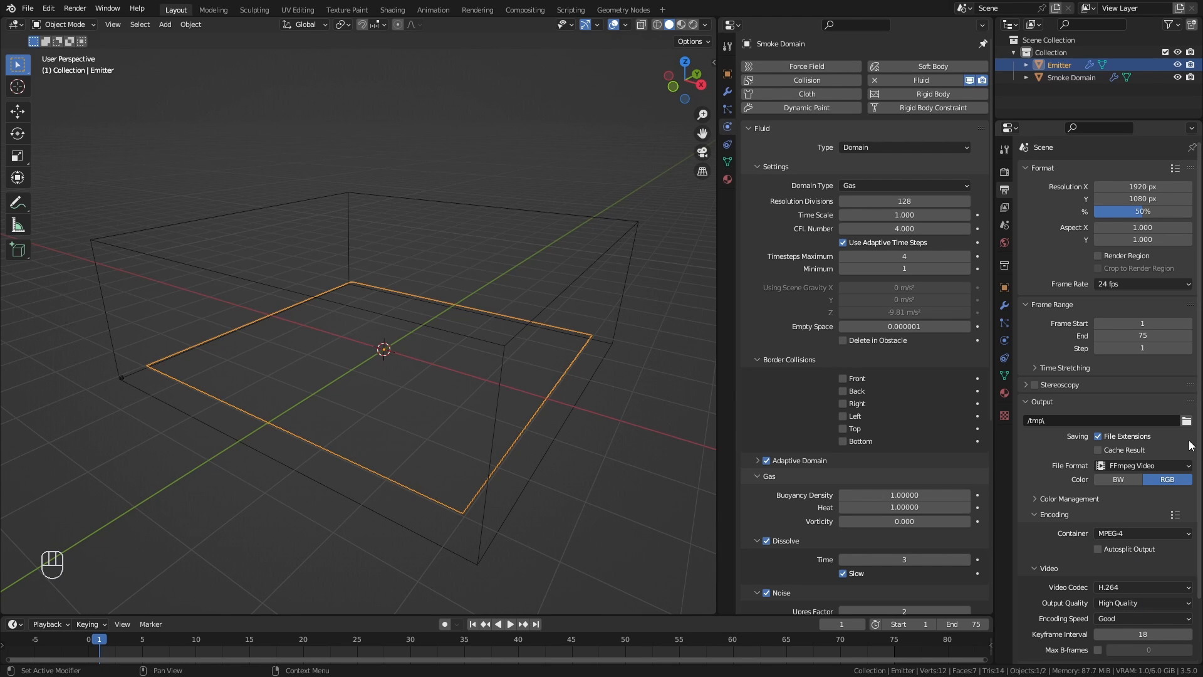
click(1187, 420)
click(890, 523)
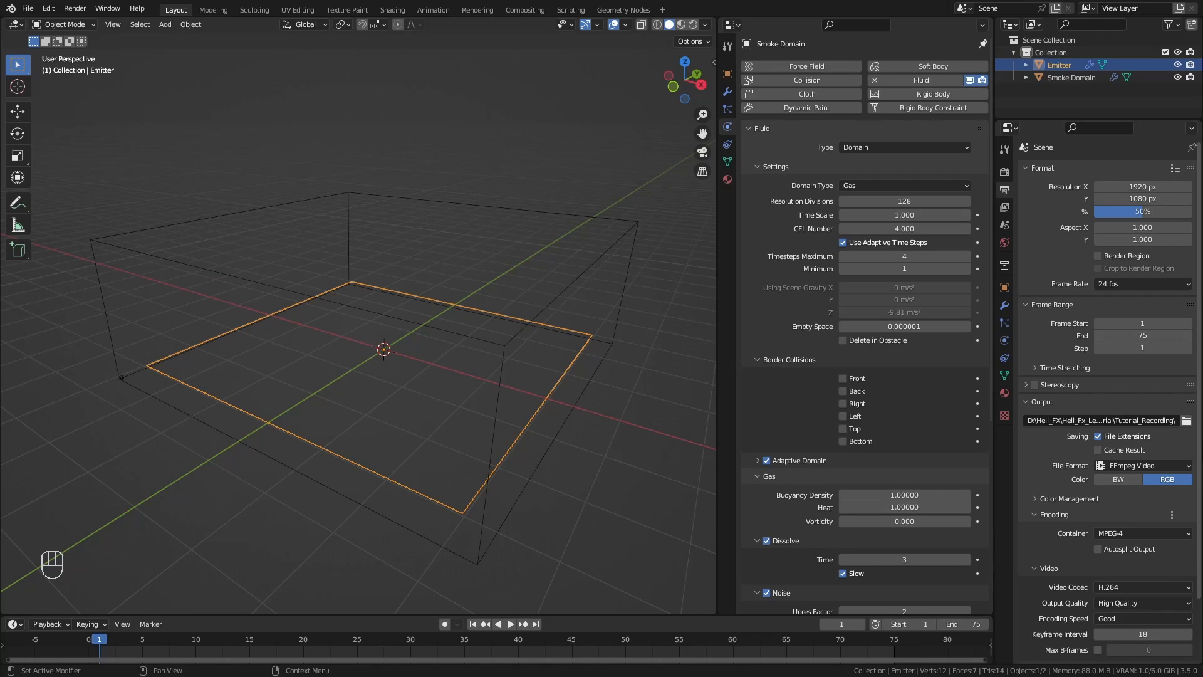
Render the viewport animation of the fire simulation to video and return the render area to the 3D viewport.
shift+middle_drag(493, 396, 490, 377)
click(121, 25)
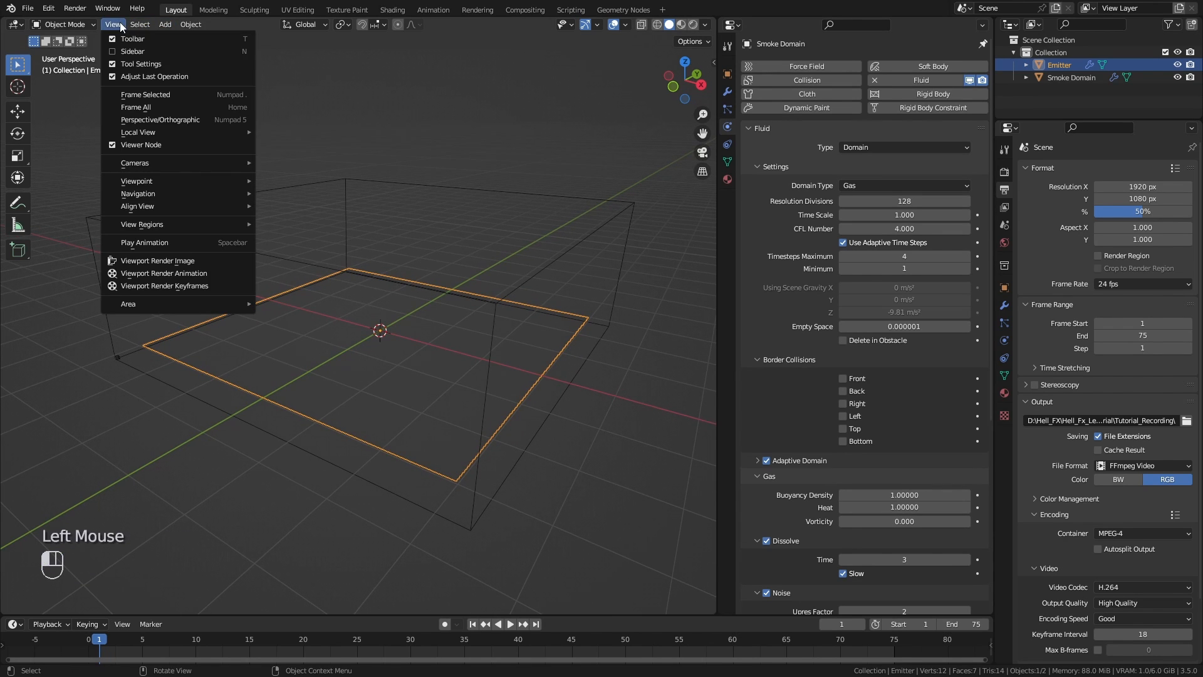
click(179, 275)
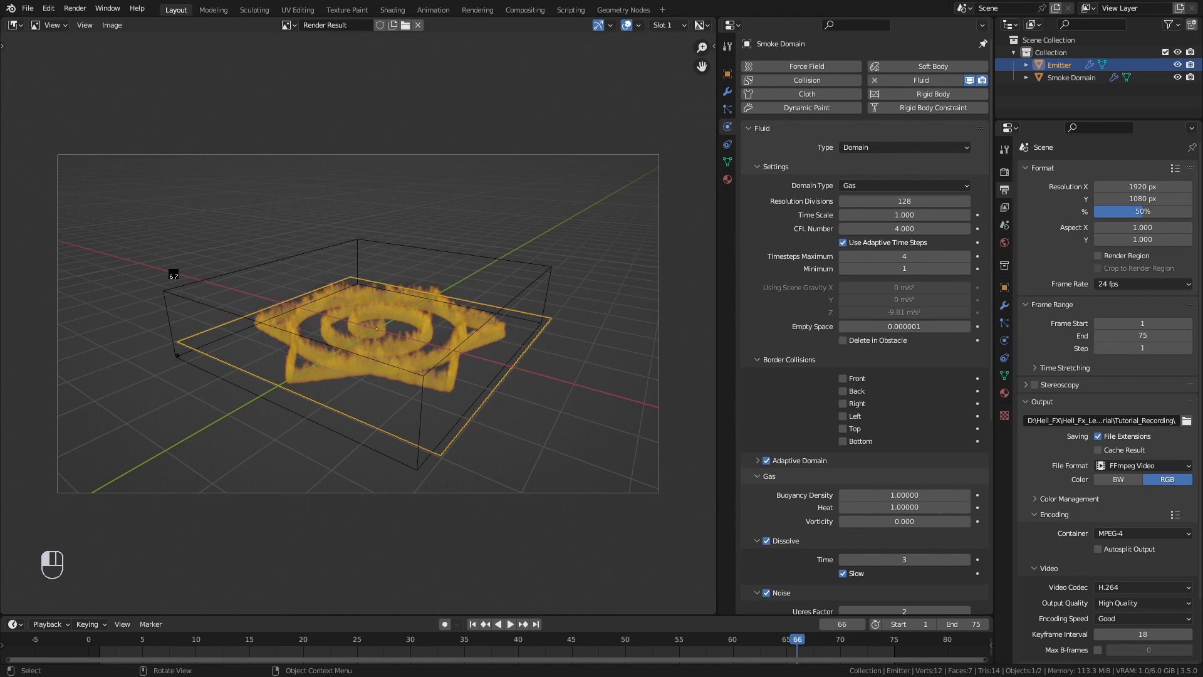
click(30, 26)
click(28, 63)
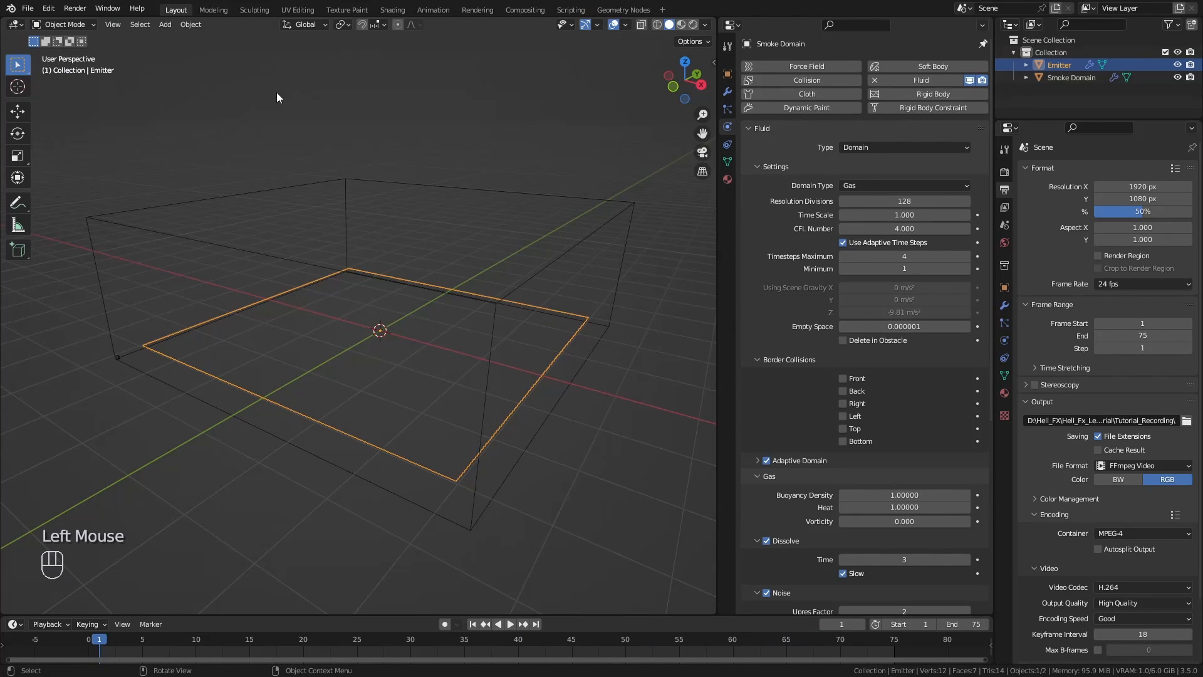
Watch the rendered animation in the playback window and close it.
click(80, 11)
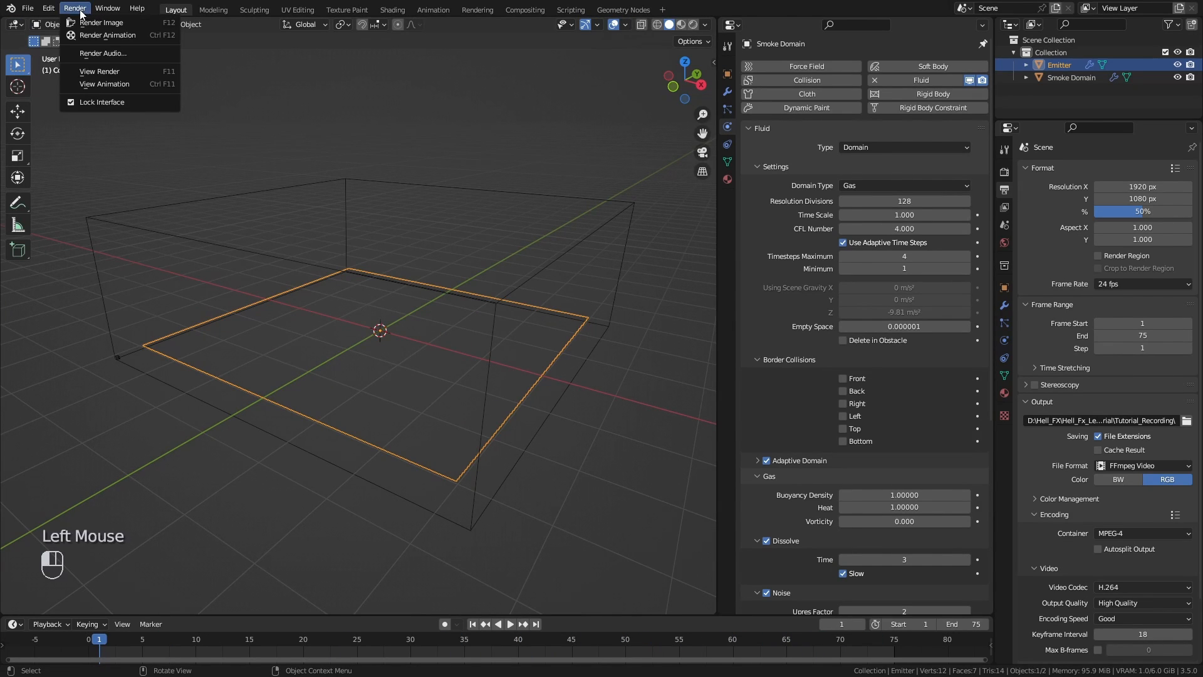
click(110, 84)
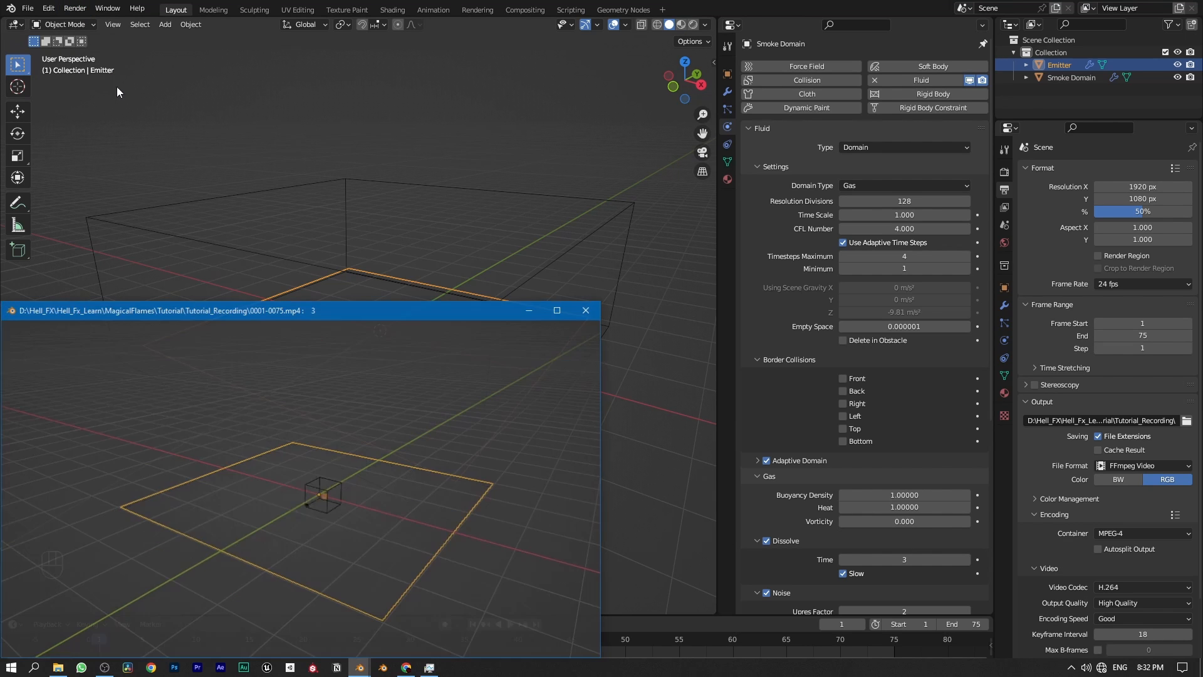
drag(250, 301, 473, 167)
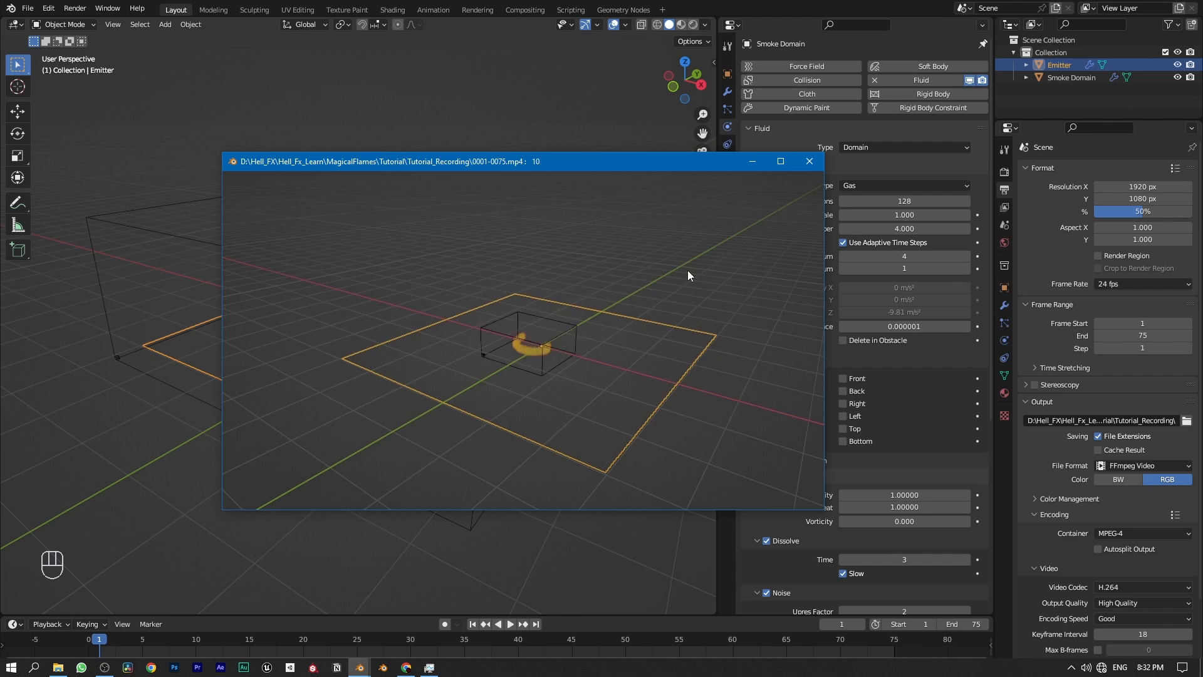
click(808, 161)
Play the simulation in the viewport, view it up close, and return to frame 1.
click(510, 624)
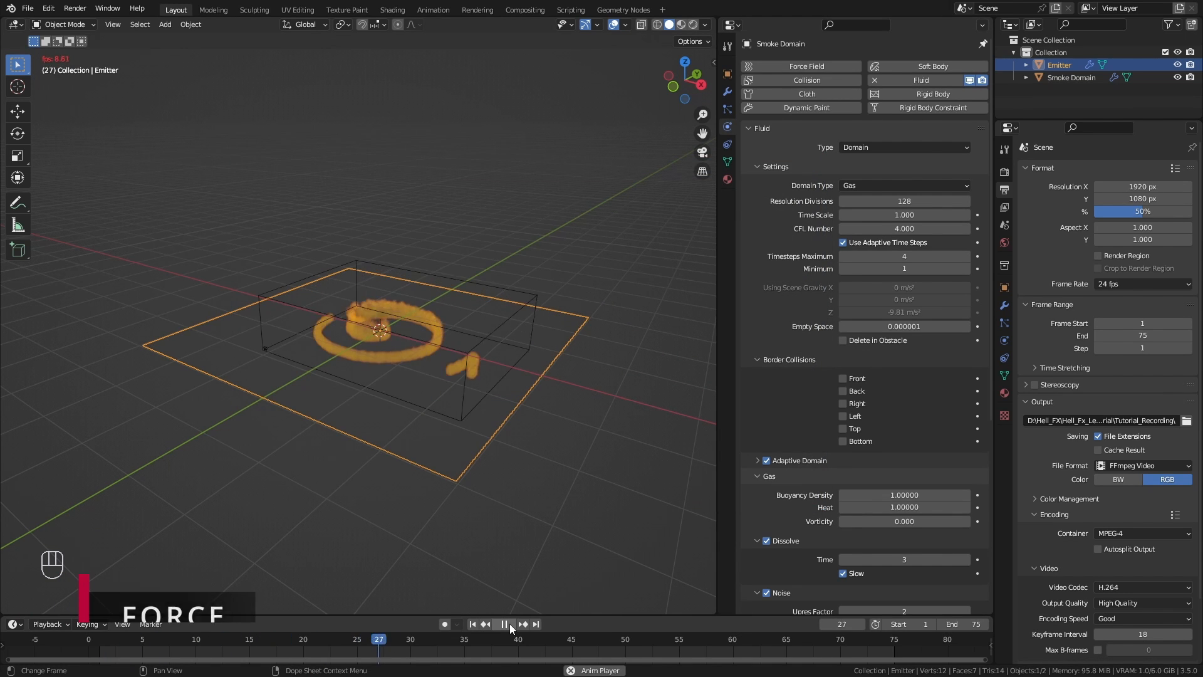
scroll(399, 359, up, 2)
middle_drag(439, 388, 483, 565)
click(472, 624)
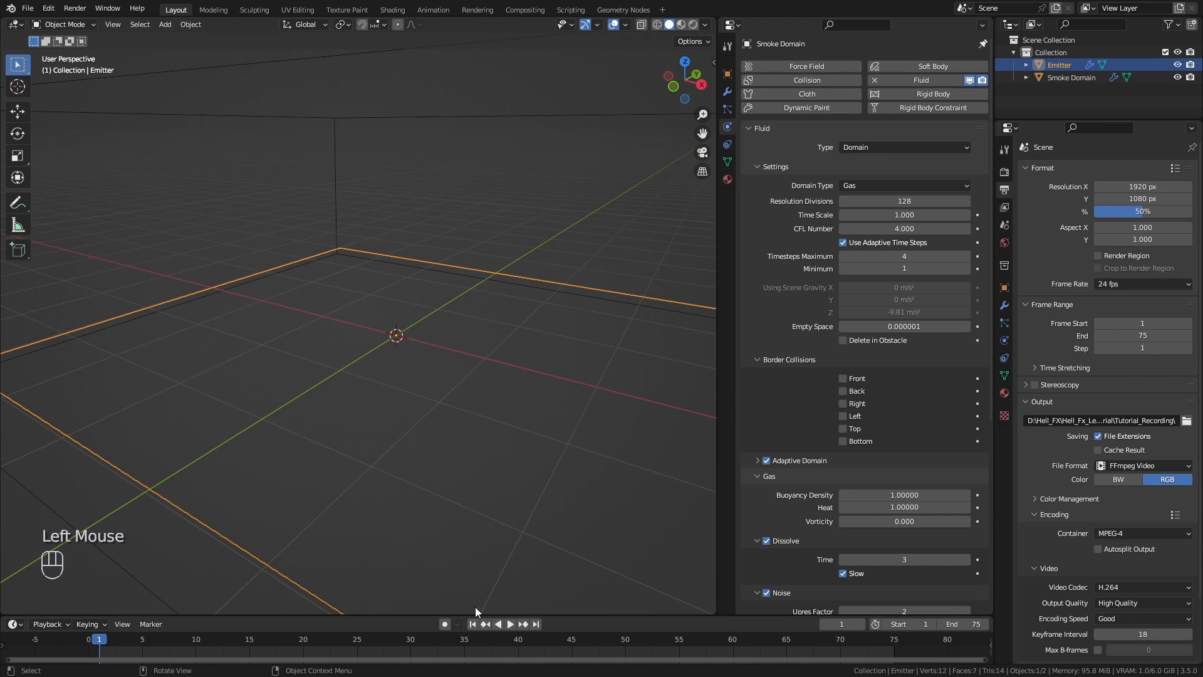
Add a Force type force field at the centre of the emitter plane.
key(shift+a)
mouse_move(448, 535)
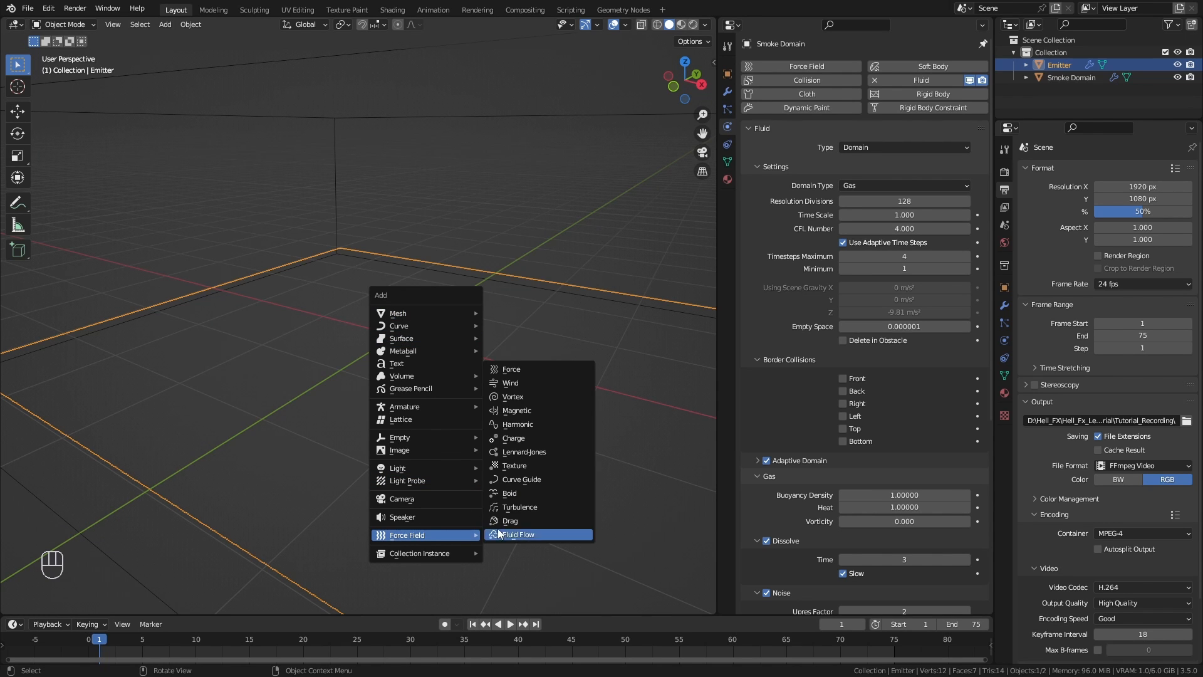
click(512, 369)
scroll(498, 342, down, 3)
middle_drag(498, 342, 482, 315)
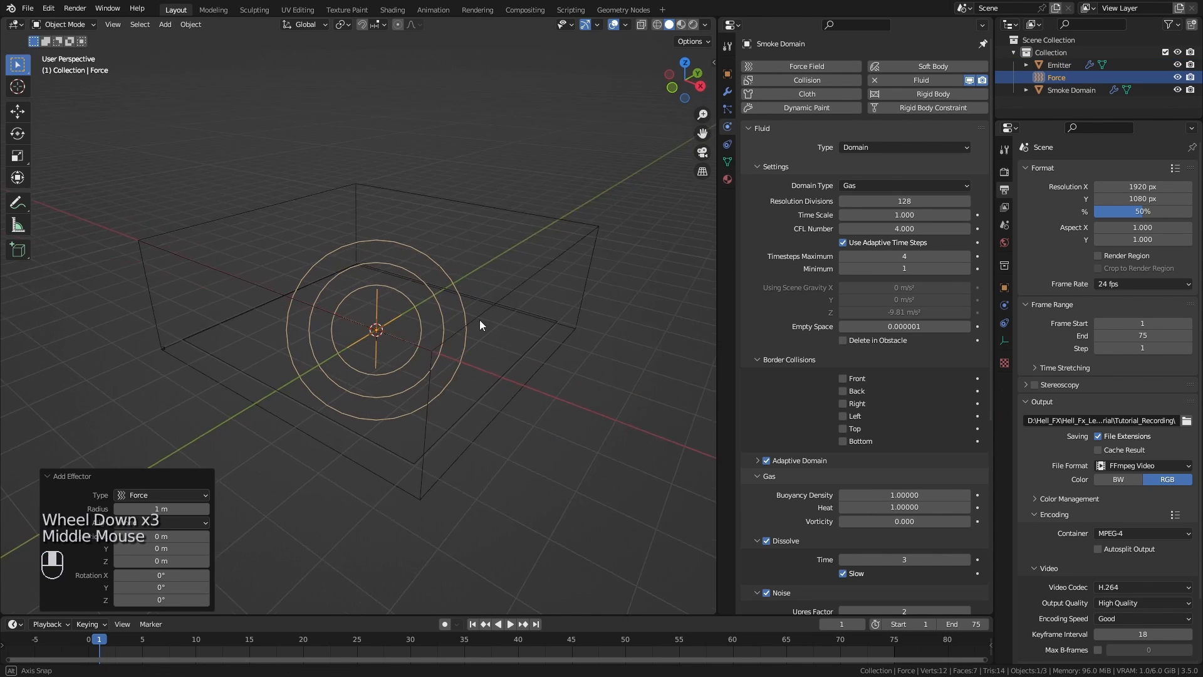
Set the force field's Noise Amount to 2 and its falloff Z Direction to +Z, and play the simulation.
click(1003, 305)
drag(994, 304, 982, 303)
click(1135, 321)
click(1135, 320)
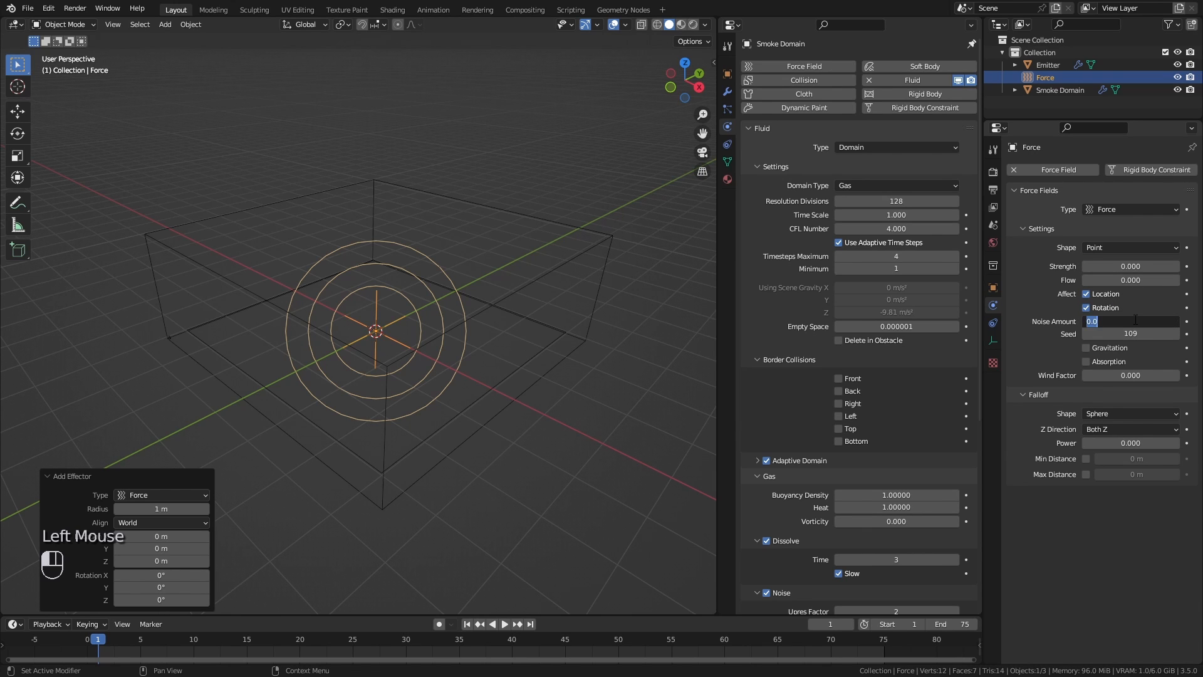
key(Return)
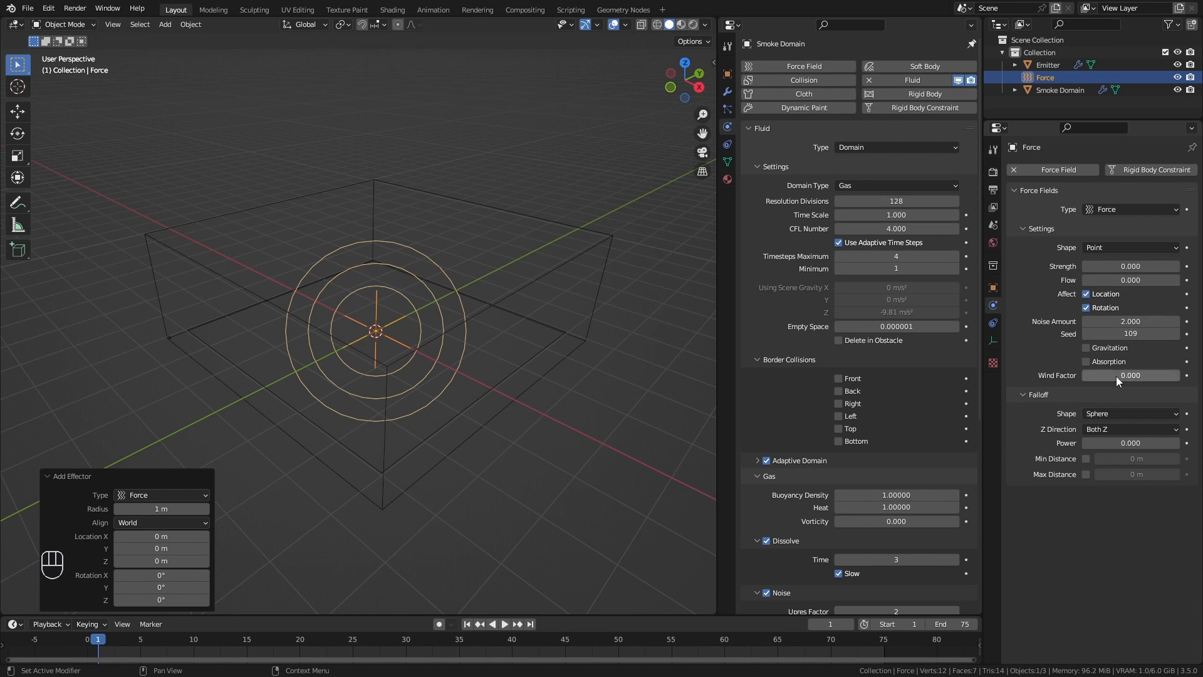
click(1113, 431)
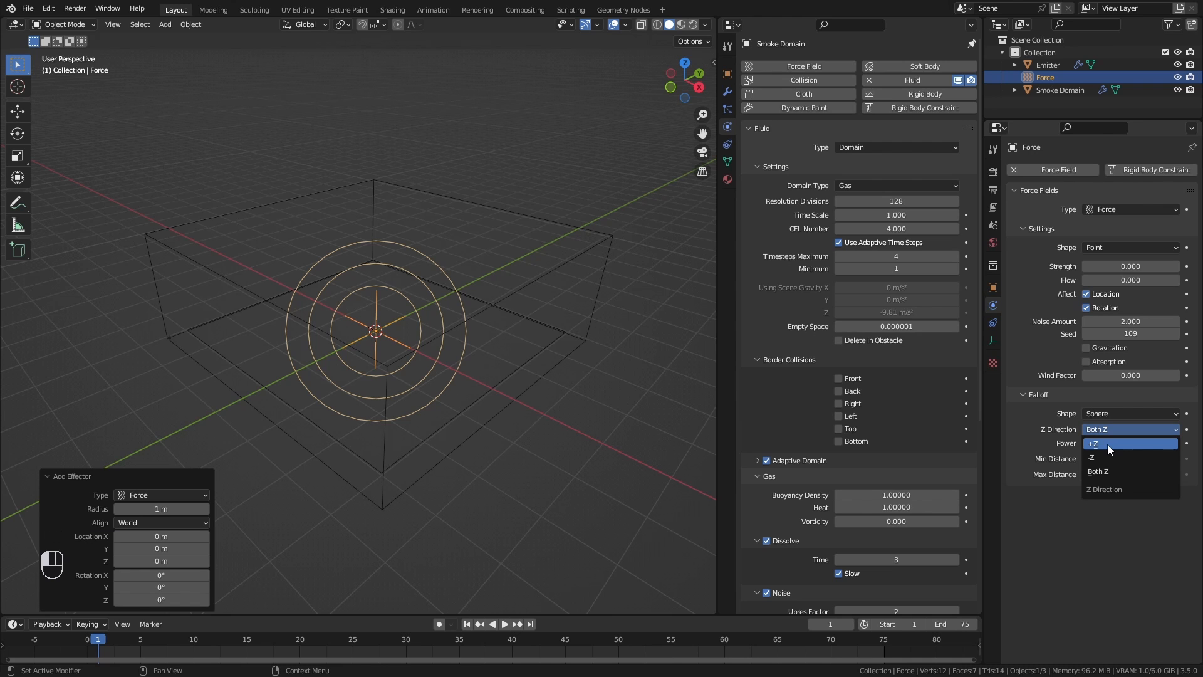
click(1107, 445)
click(504, 624)
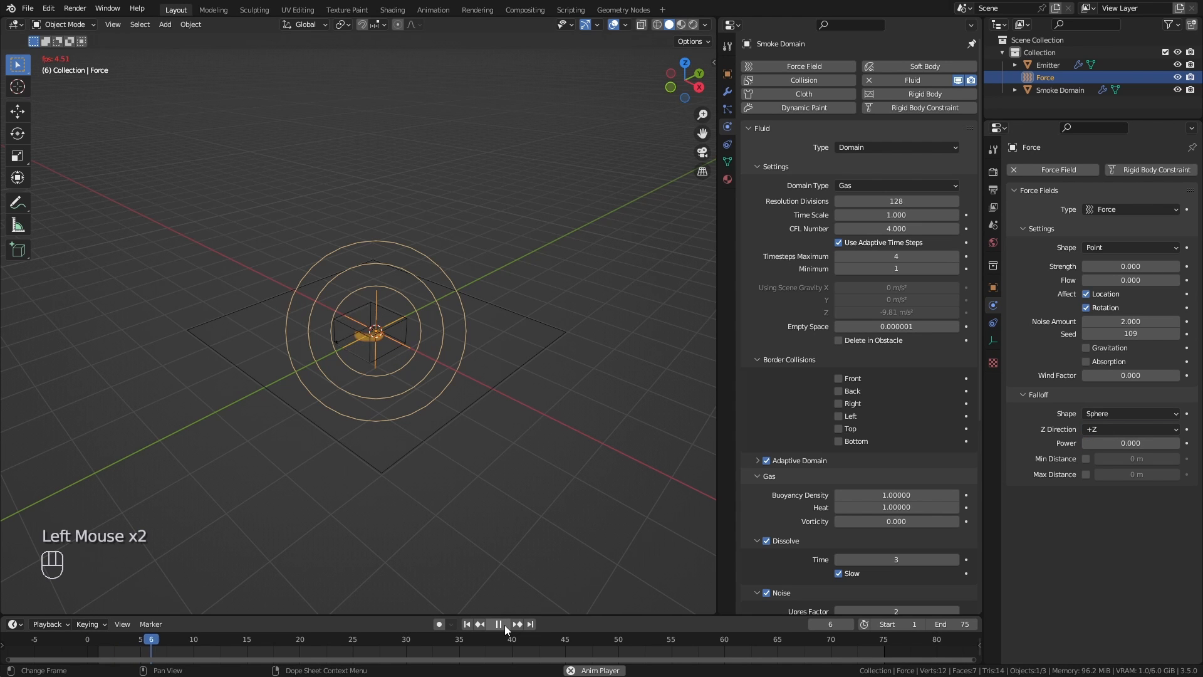
scroll(375, 490, up, 1)
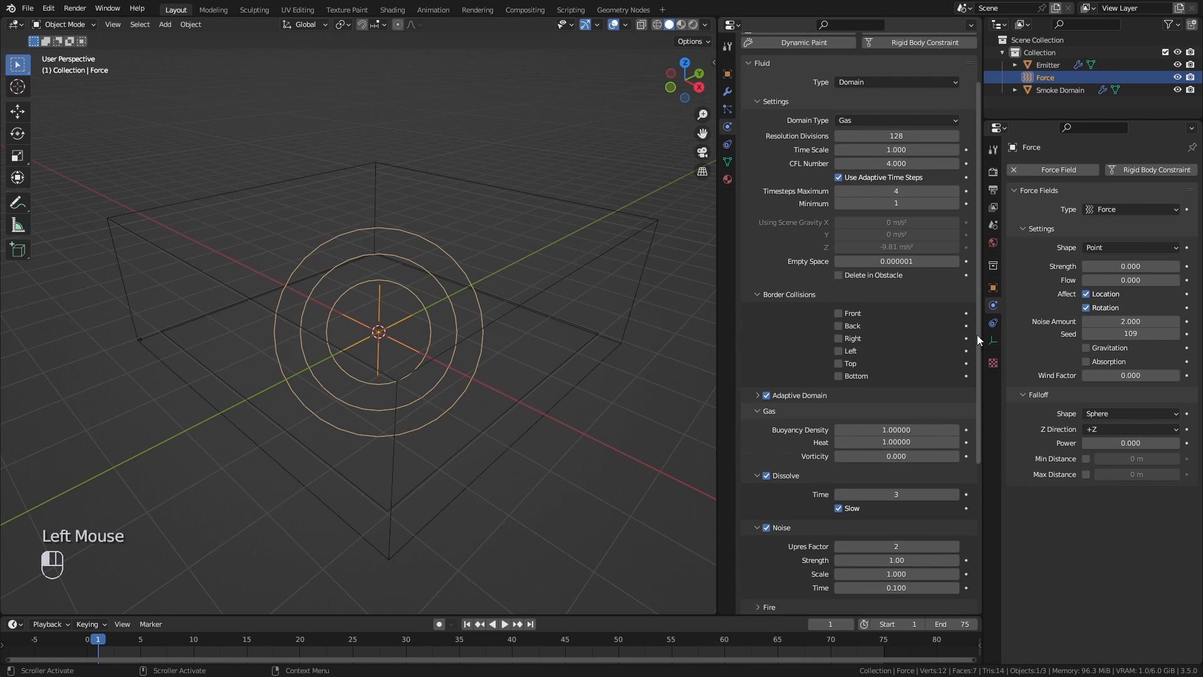
Set the smoke domain's cache end frame to 60 and its cache type to All.
drag(977, 334, 976, 506)
click(892, 479)
text(6)
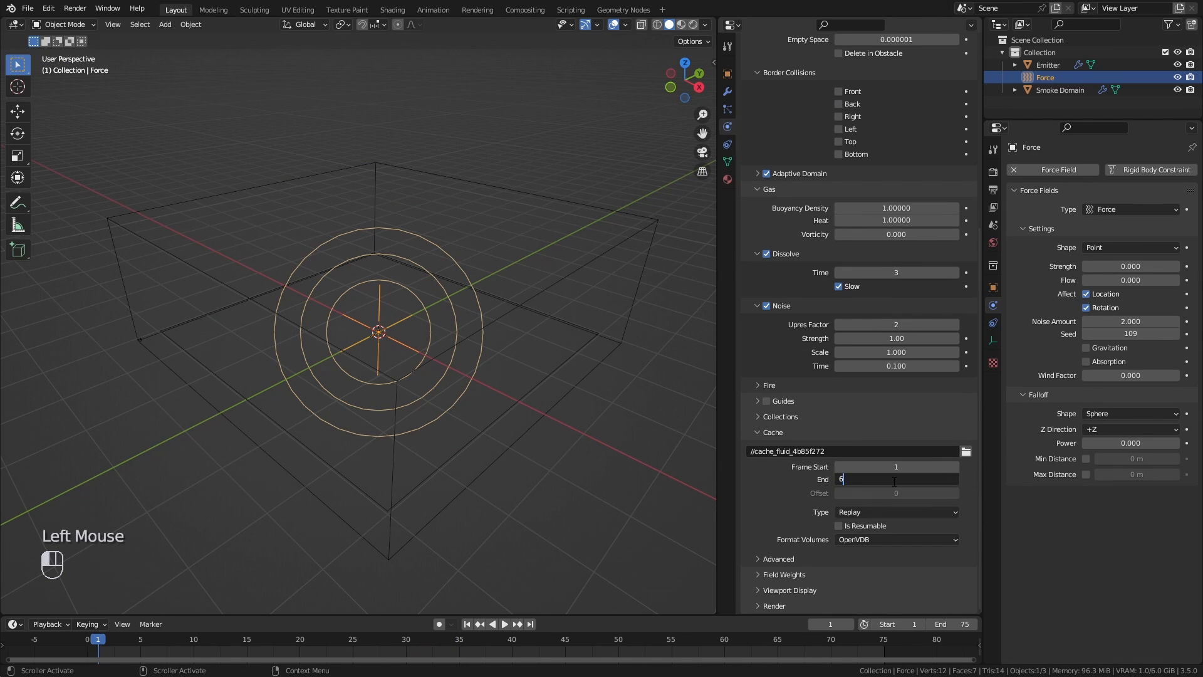
text(0)
key(Return)
click(904, 511)
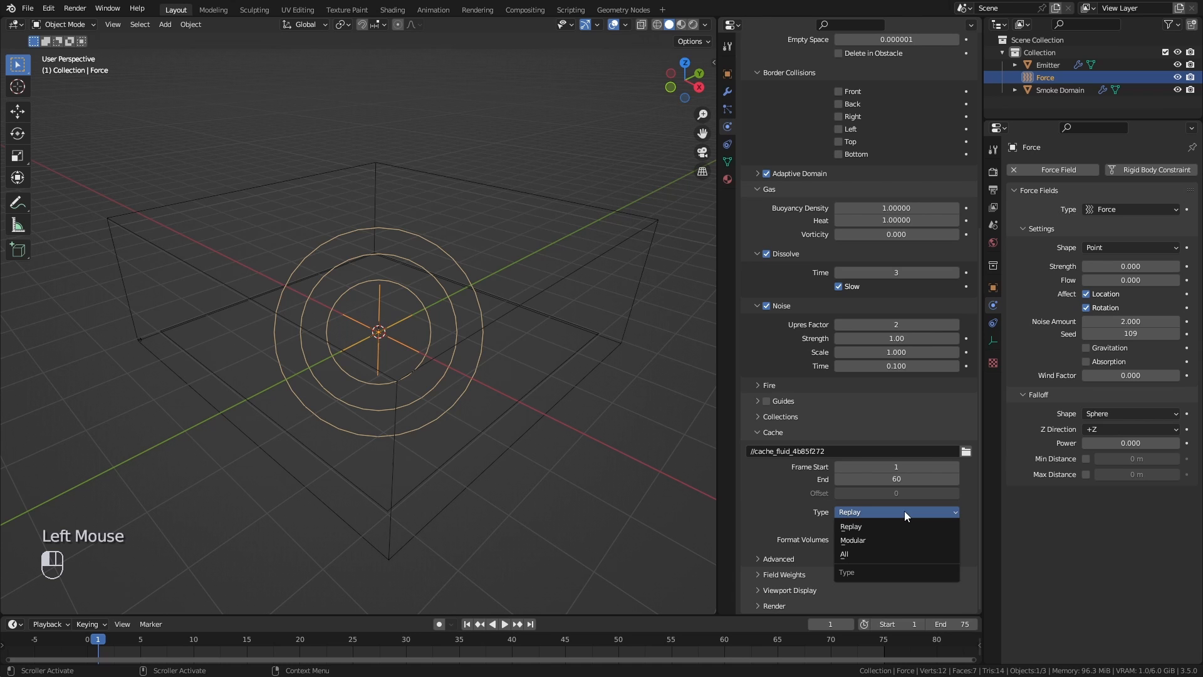
click(853, 540)
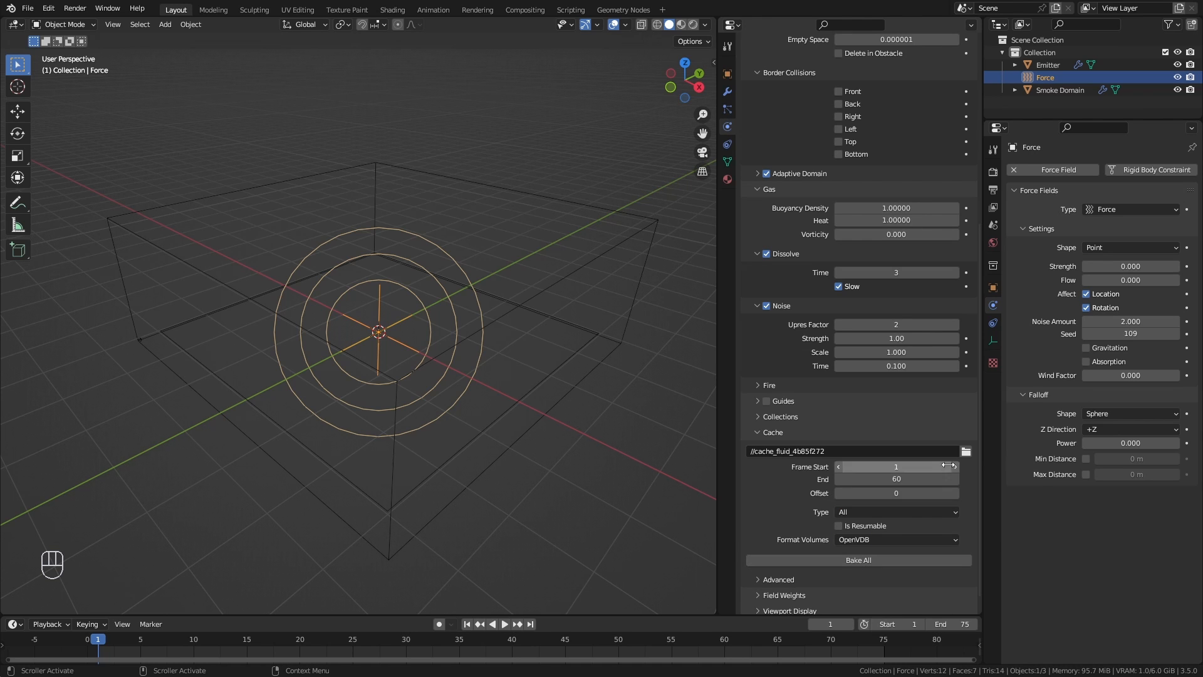
Confirm the cache folder for the smoke domain and bake the entire fluid simulation.
click(965, 451)
click(917, 526)
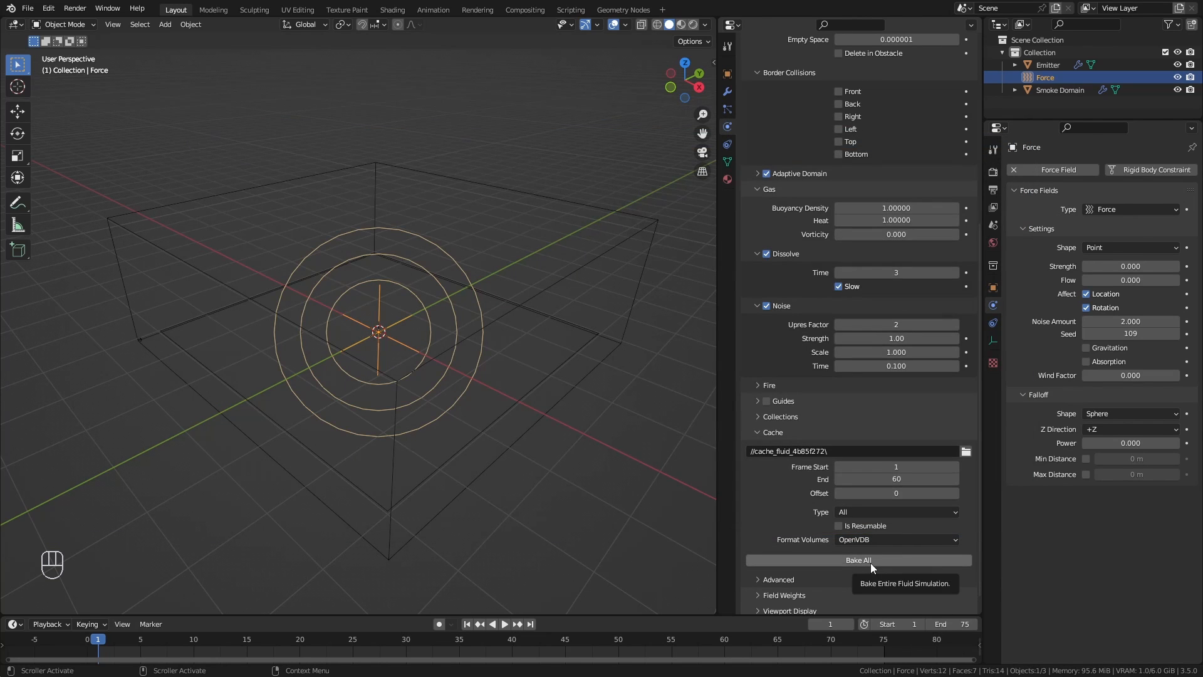
click(870, 563)
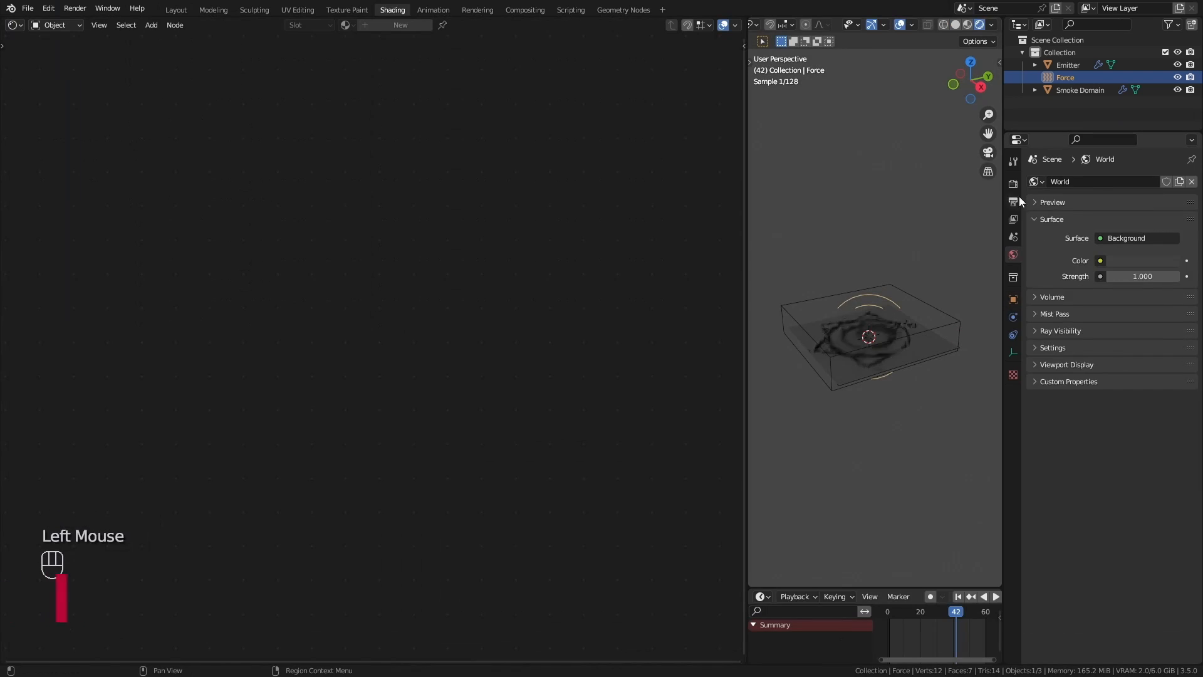
Set the world background colour to pure black.
click(1013, 183)
scroll(871, 384, up, 5)
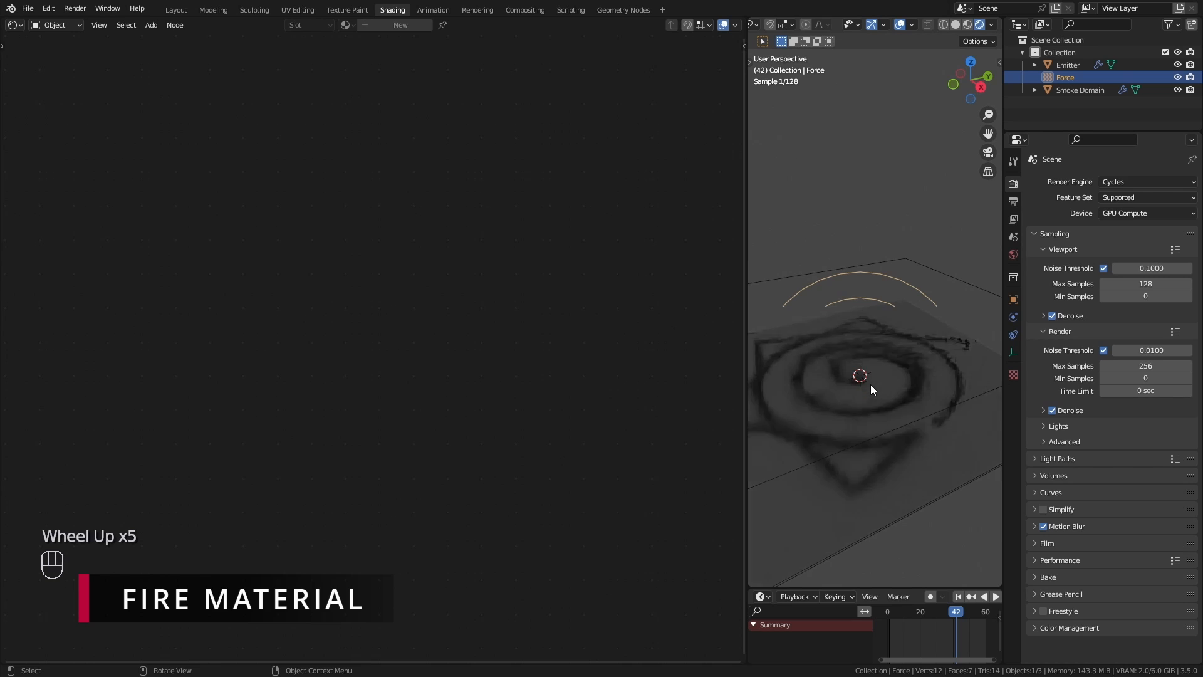
shift+middle_drag(859, 407, 919, 367)
scroll(887, 404, up, 2)
scroll(903, 391, up, 1)
shift+scroll(903, 391, up, 1)
scroll(934, 357, up, 1)
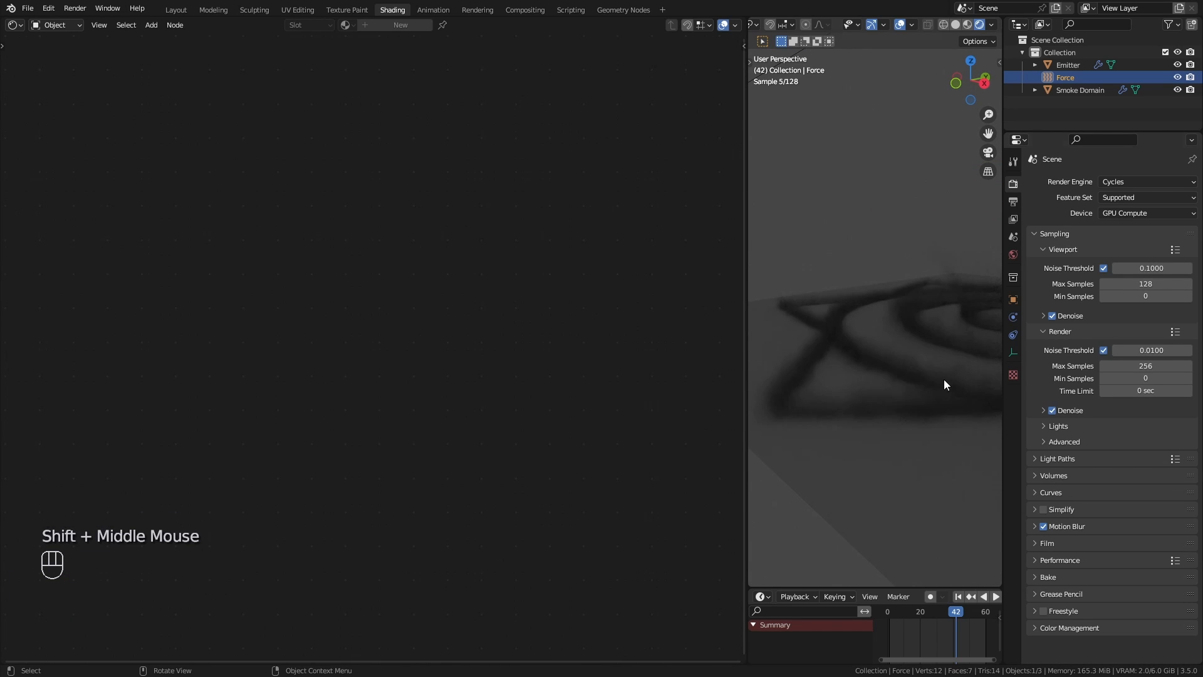
click(1013, 255)
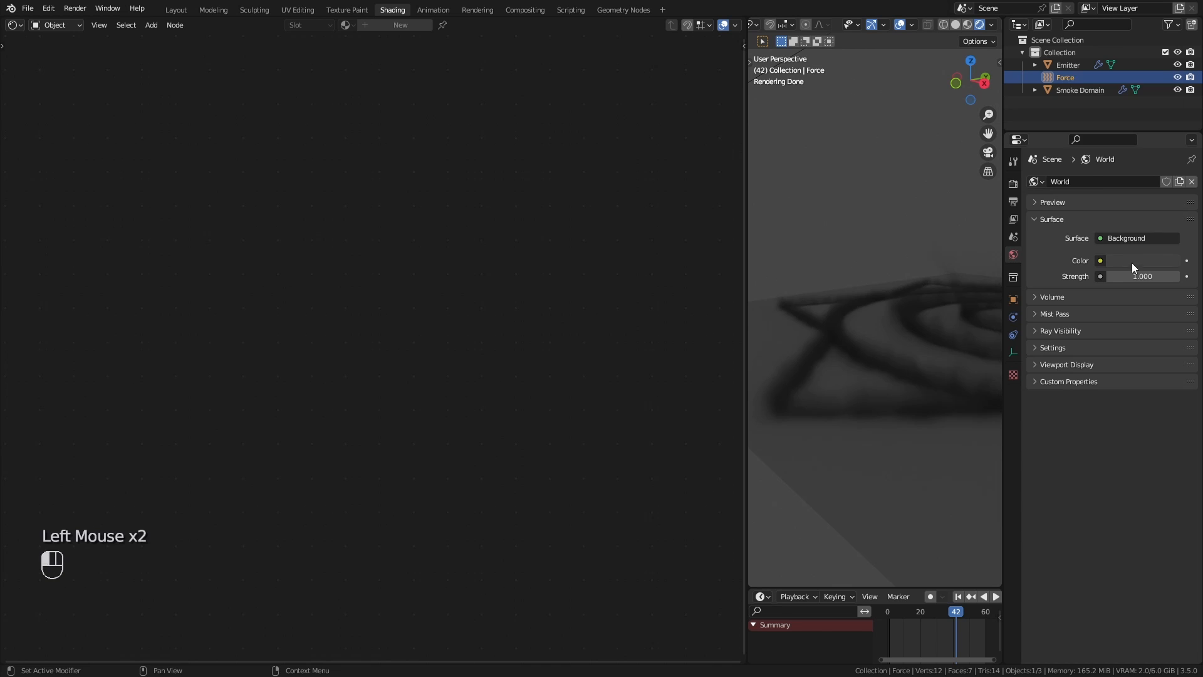
click(1133, 262)
drag(1170, 150, 1170, 171)
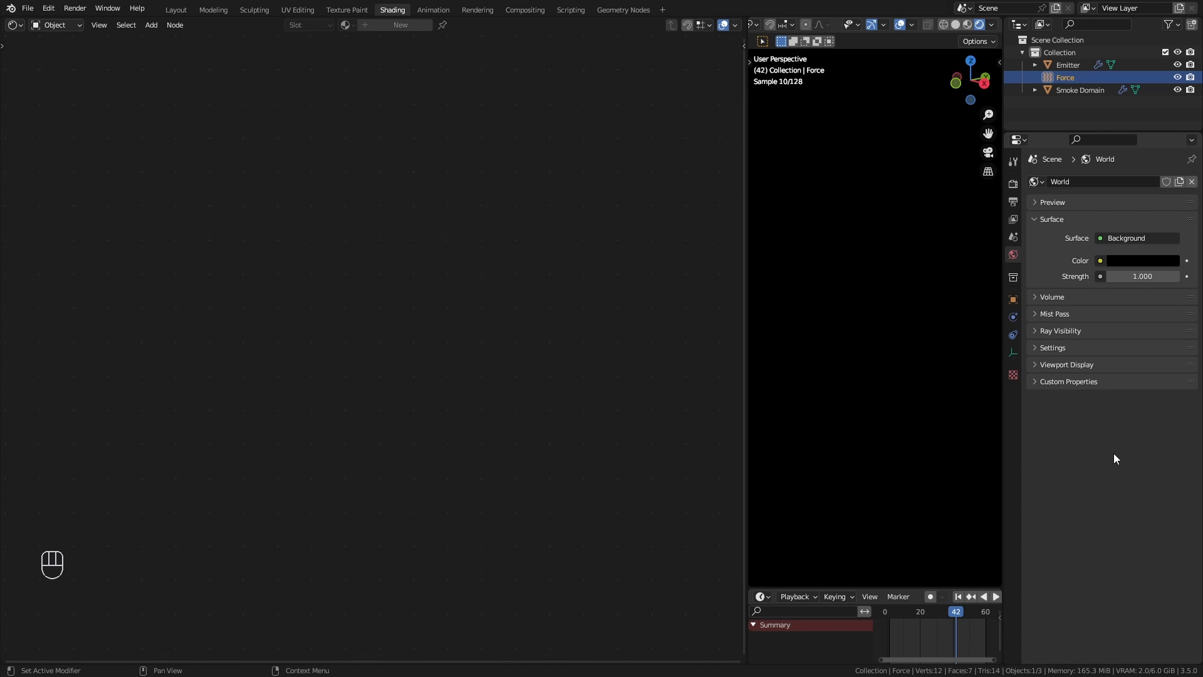
Select the Smoke Domain to bring up its volume material nodes.
click(1077, 91)
middle_drag(634, 541, 505, 430)
scroll(483, 376, up, 2)
click(536, 409)
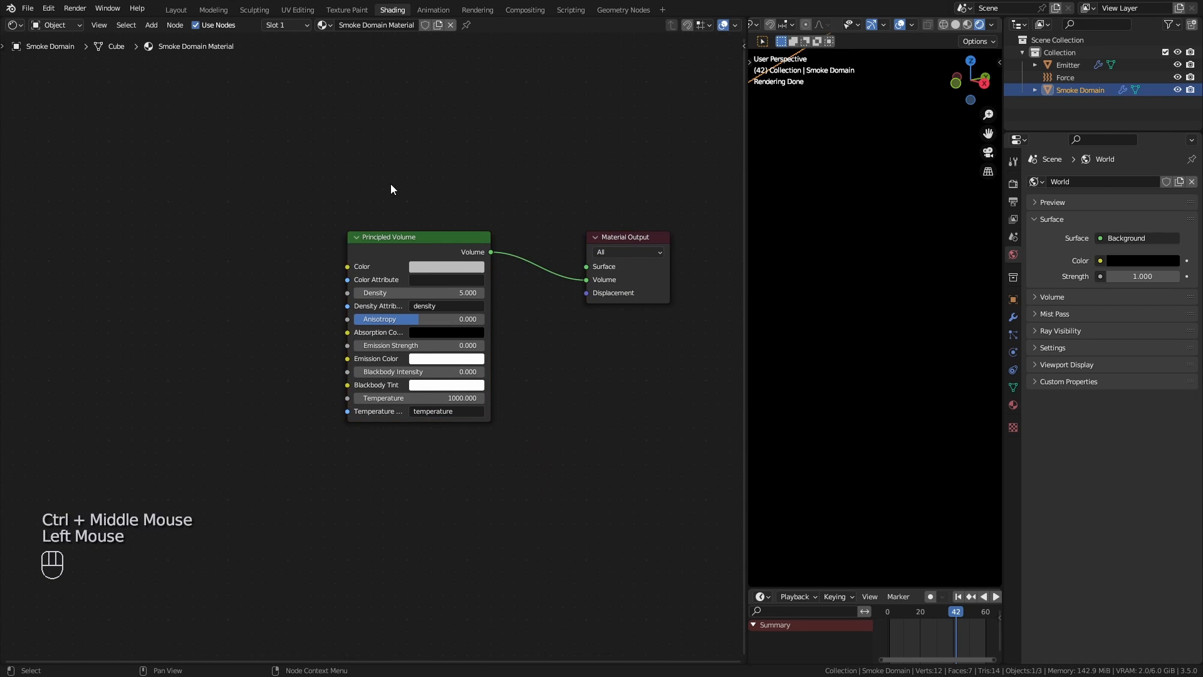
middle_drag(484, 460, 518, 408)
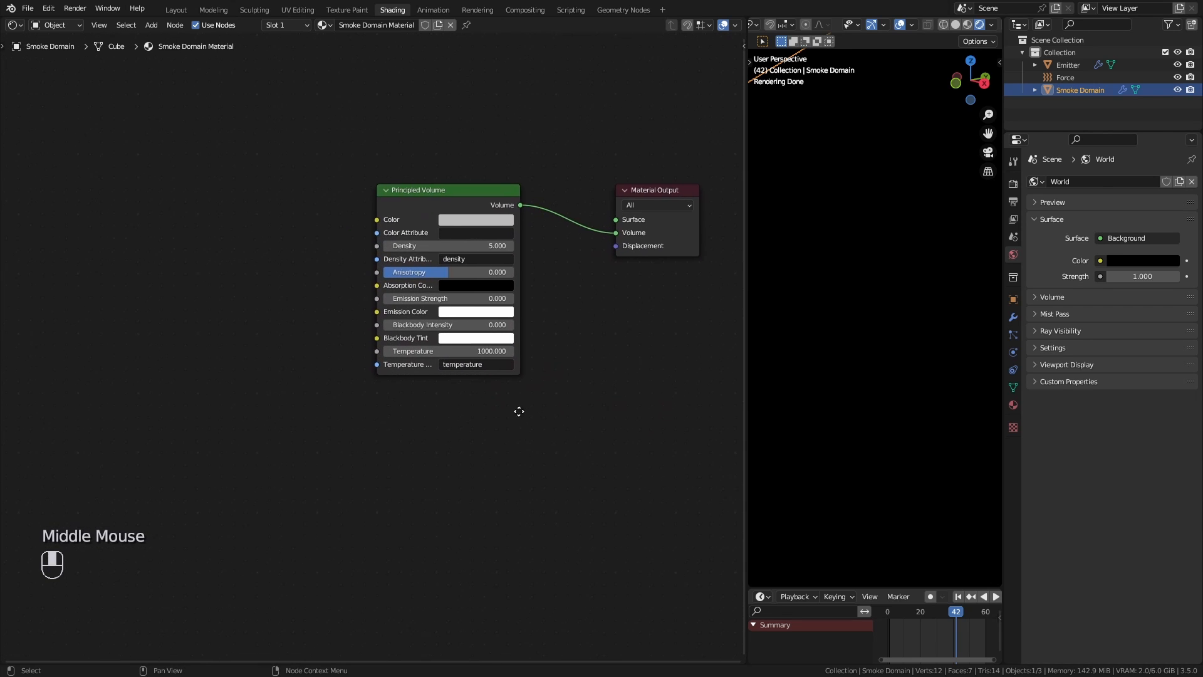
Set the Principled Volume's Blackbody Intensity to 100 and inspect the flames in the rendered viewport.
click(429, 324)
text(100)
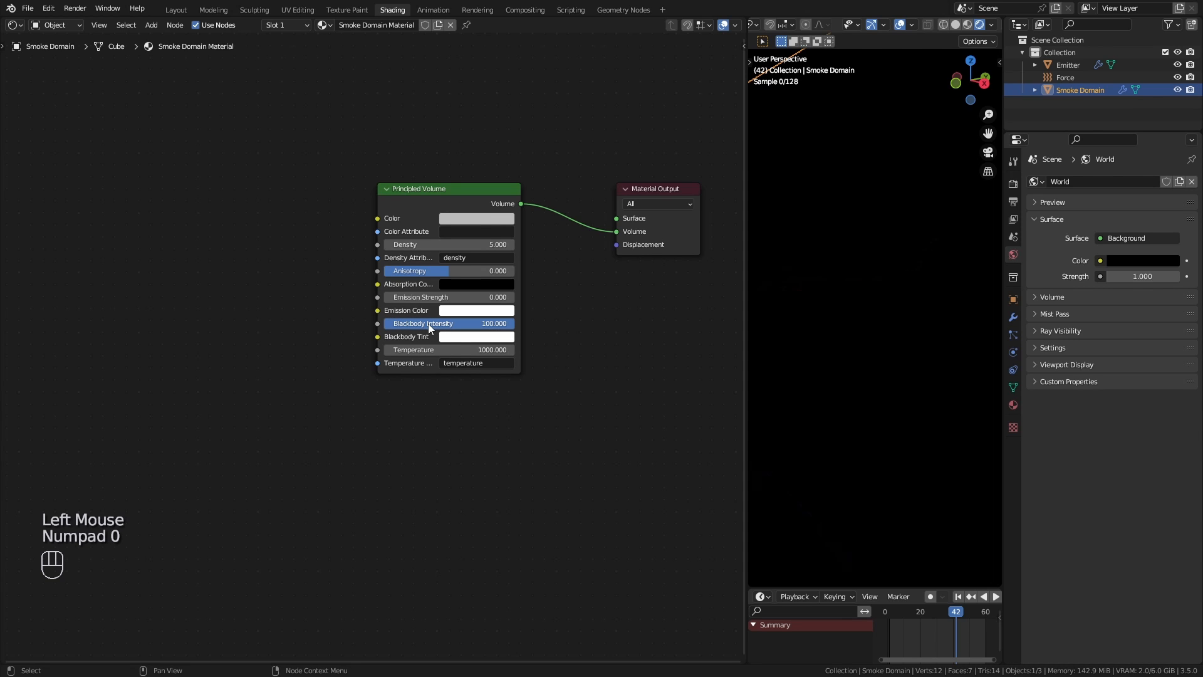
drag(746, 322, 737, 324)
ctrl+middle_drag(883, 332, 899, 384)
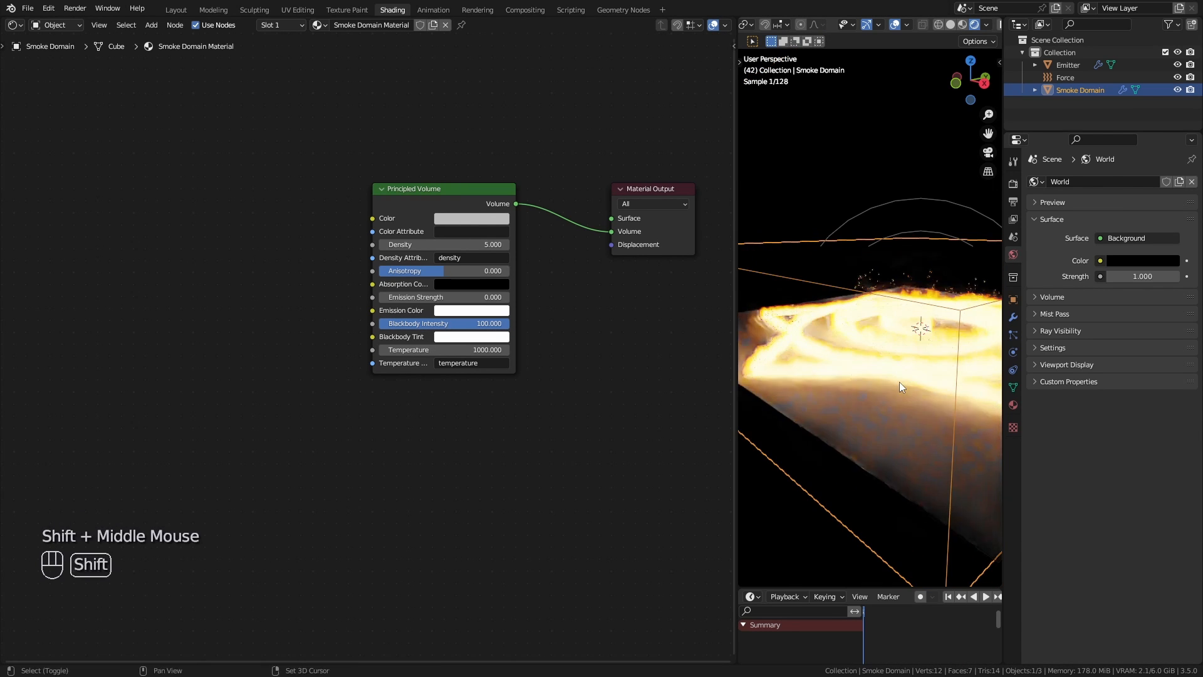
shift+middle_drag(810, 383, 825, 382)
ctrl+middle_drag(811, 423, 833, 383)
Add a Volume Info node in front of the Principled Volume node.
key(shift+a)
mouse_move(133, 250)
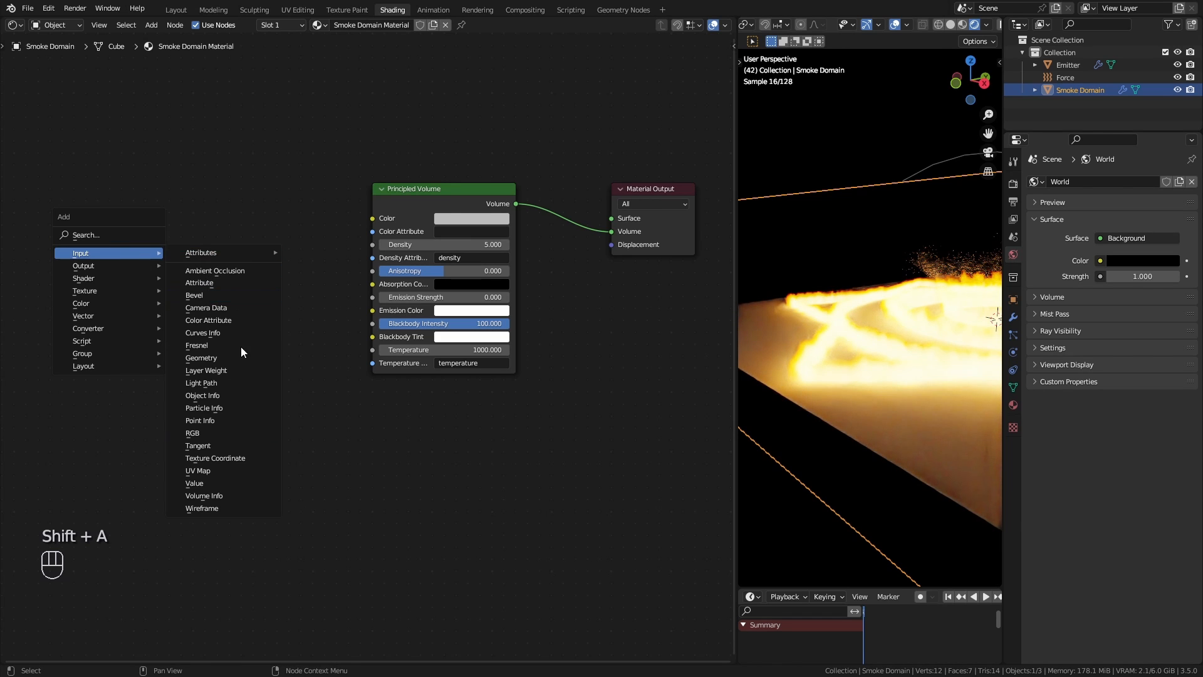
click(246, 495)
click(190, 343)
Preview Volume Info's Density, Flame and Temperature outputs in turn through the material's Volume input, then cut the link.
drag(270, 378, 610, 232)
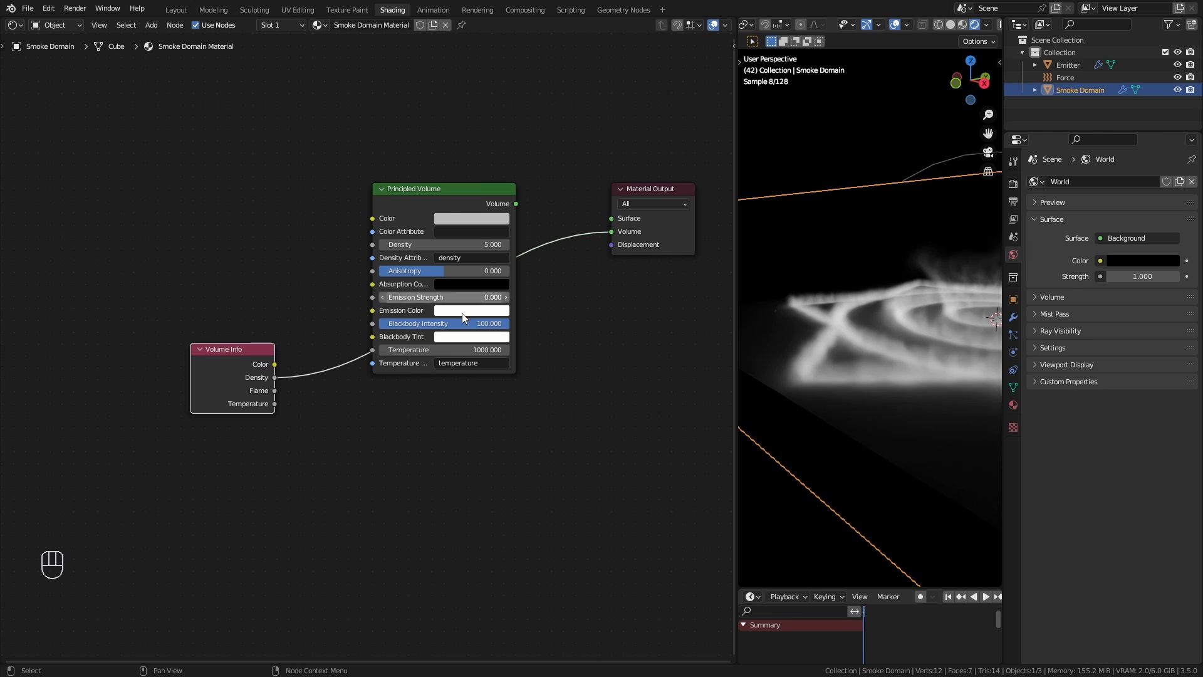
drag(274, 390, 607, 232)
drag(274, 403, 611, 230)
drag(225, 349, 144, 364)
ctrl+right_drag(247, 357, 281, 431)
Multiply Volume Info's Density by its Flame with a Math node and preview the result through the material's Volume input.
drag(130, 356, 215, 357)
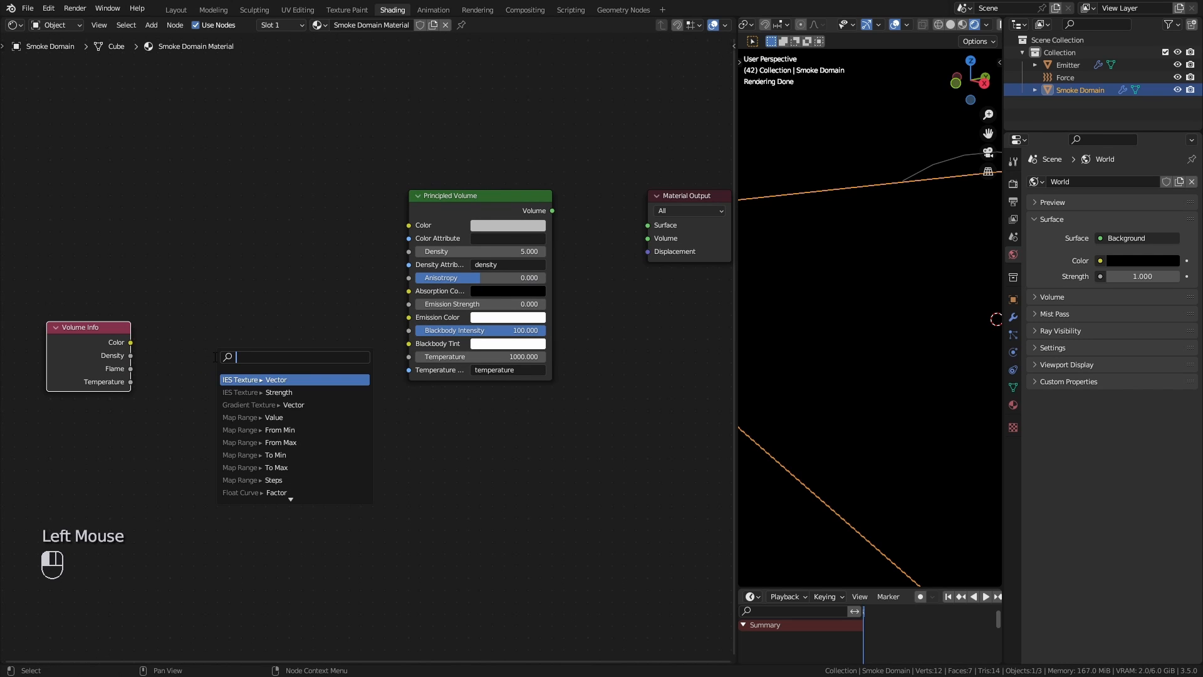
text(mul)
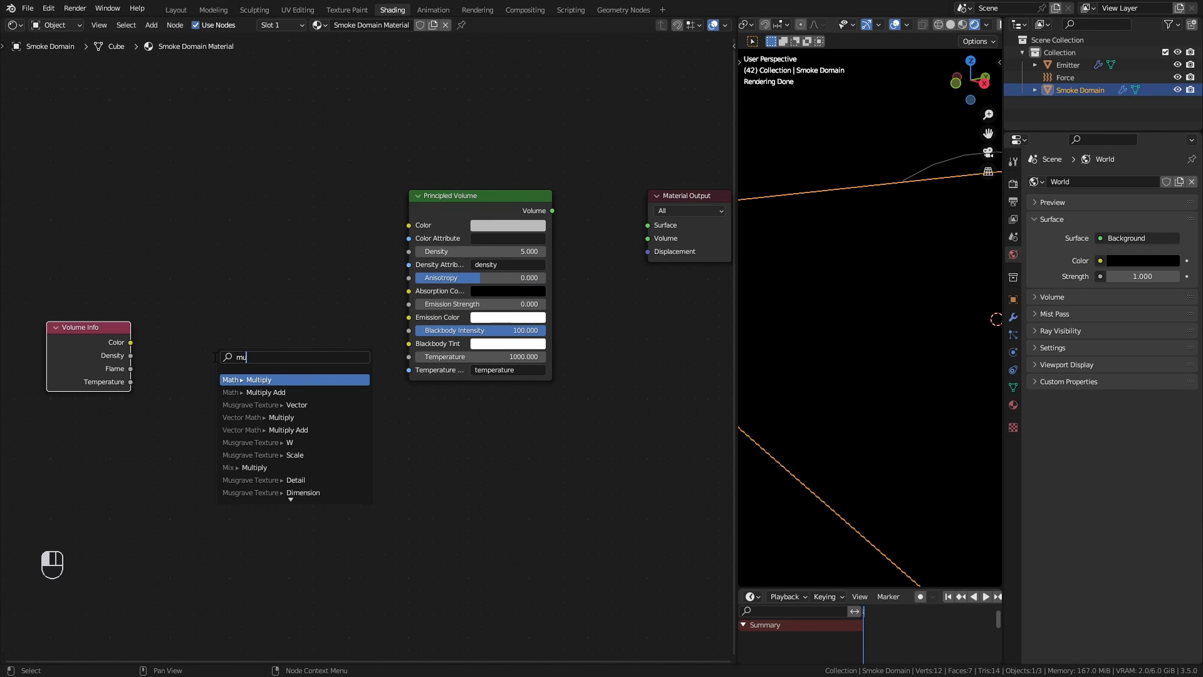
click(226, 376)
click(186, 315)
drag(131, 368, 175, 365)
drag(212, 299, 646, 238)
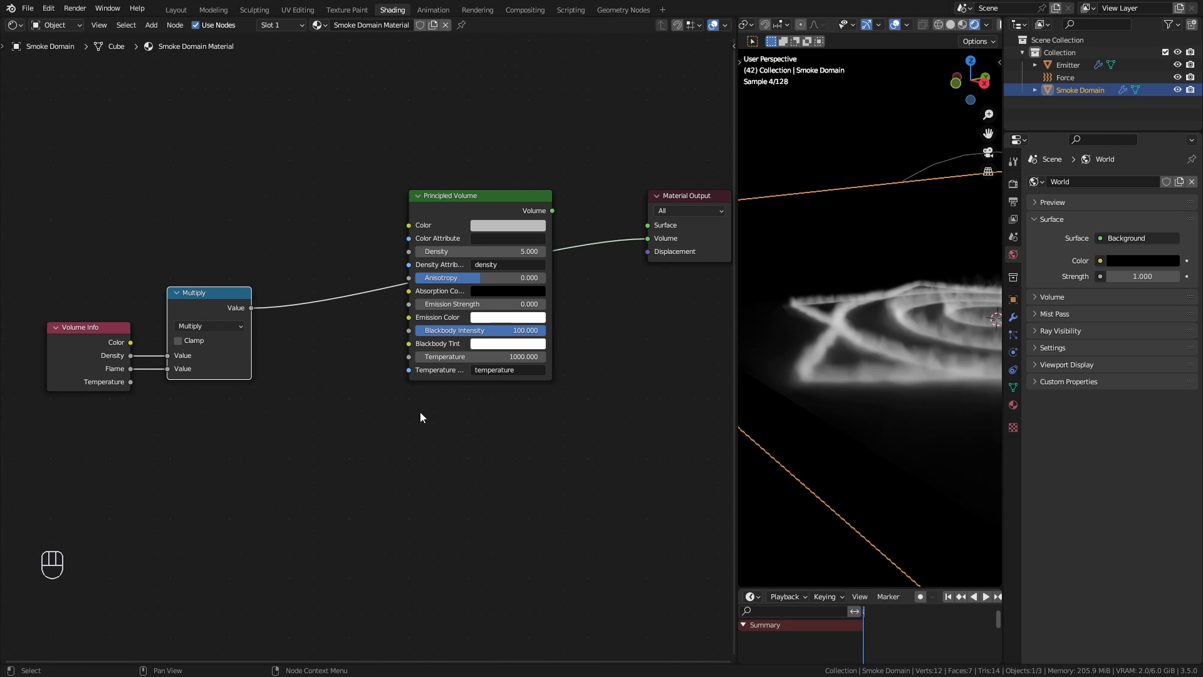
drag(208, 303, 203, 305)
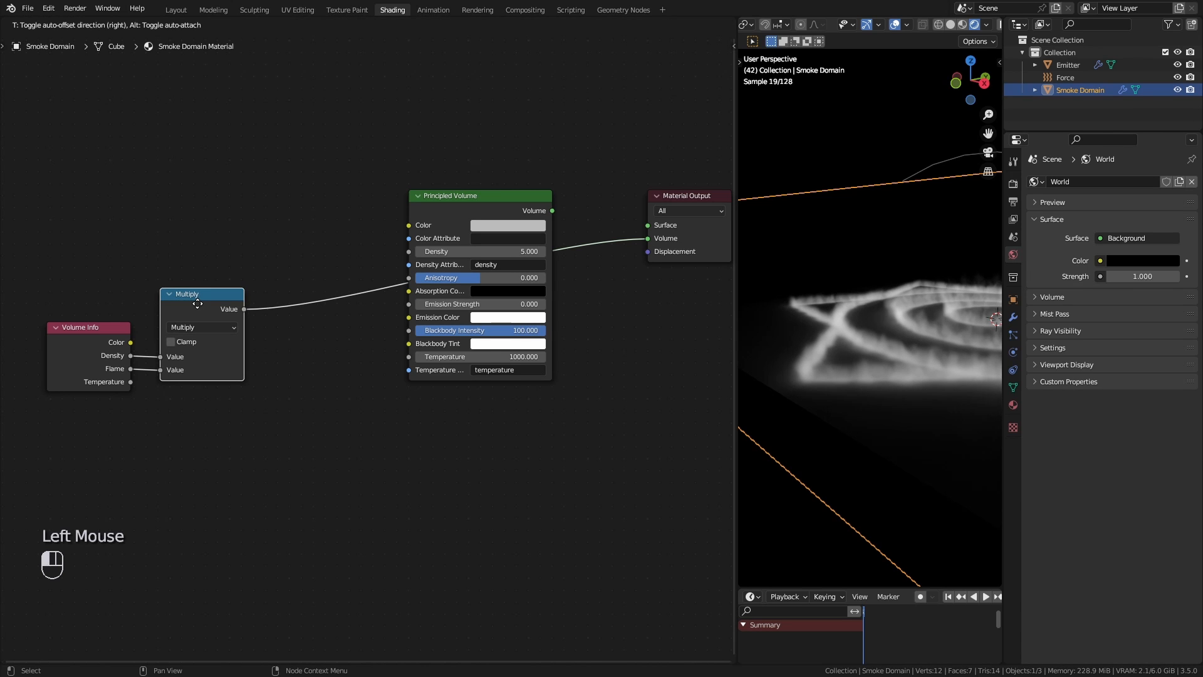
Duplicate the Multiply node onto its output link and set the copy's second value to 50.
key(shift+d)
click(343, 285)
click(329, 342)
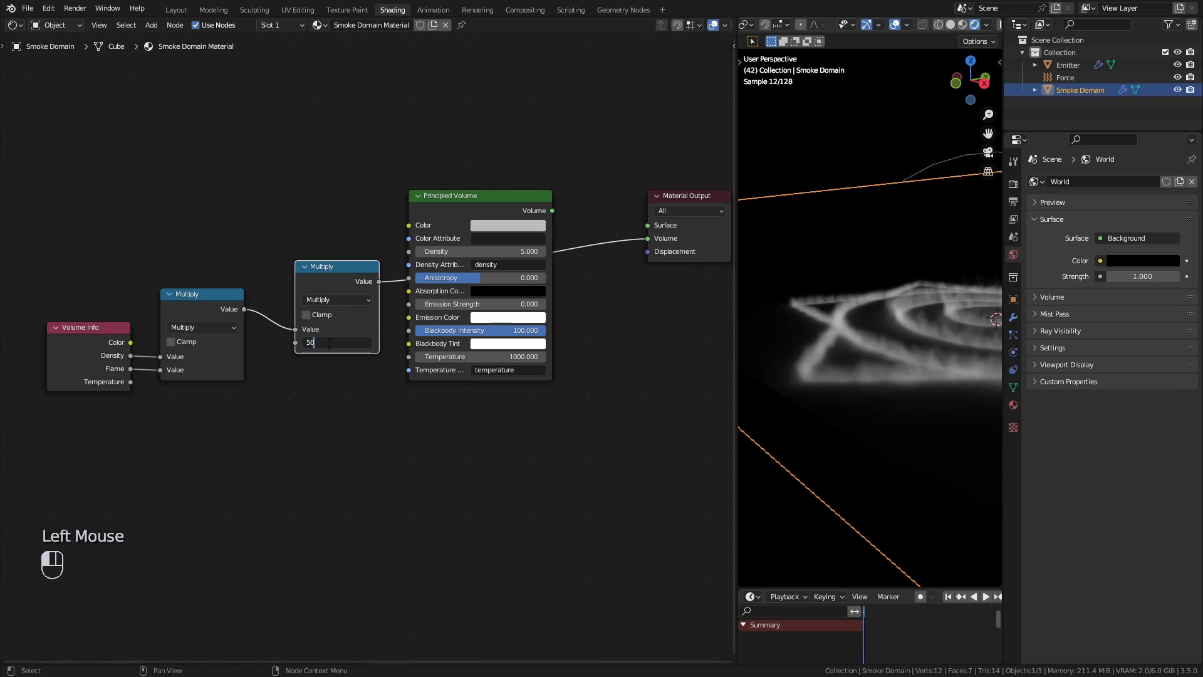
key(Return)
Connect the second Multiply to Emission Strength and reconnect the Principled Volume to the Material Output's Volume.
drag(378, 281, 413, 304)
drag(552, 211, 647, 239)
drag(482, 304, 522, 304)
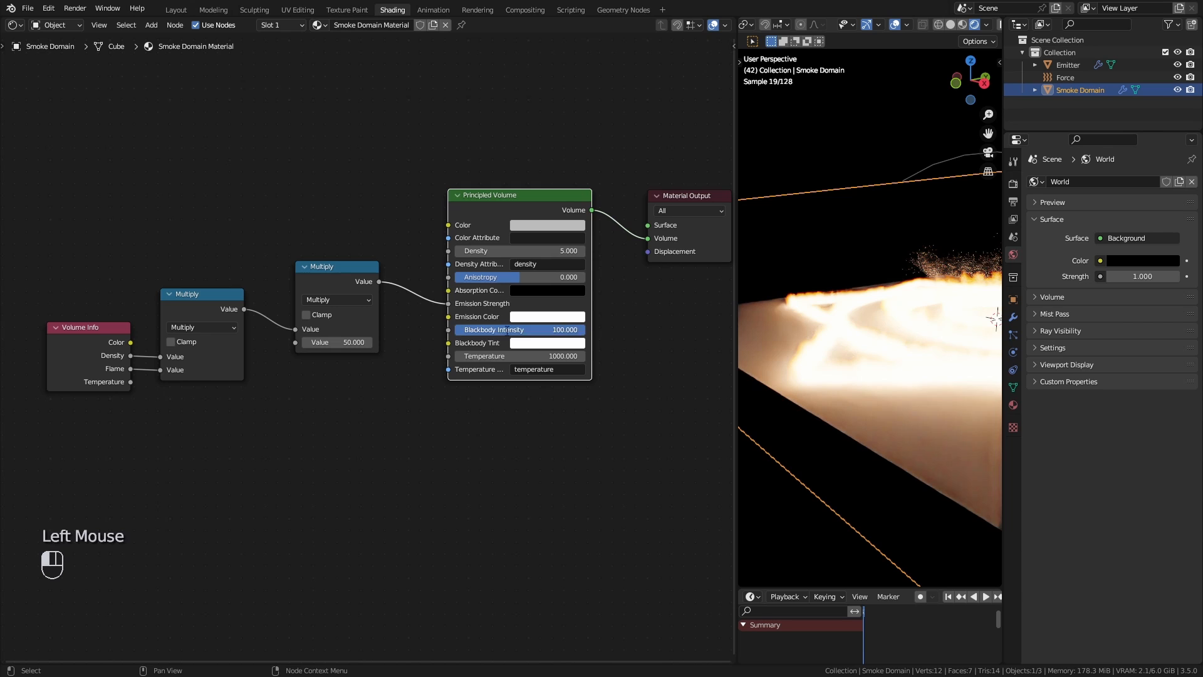
Set the Principled Volume's Blackbody Intensity to 0.
click(510, 331)
text(0)
key(Return)
Make room below the Multiply nodes and add a ColorRamp fed by Volume Info's Flame, previewing it through the material output.
drag(185, 235, 327, 342)
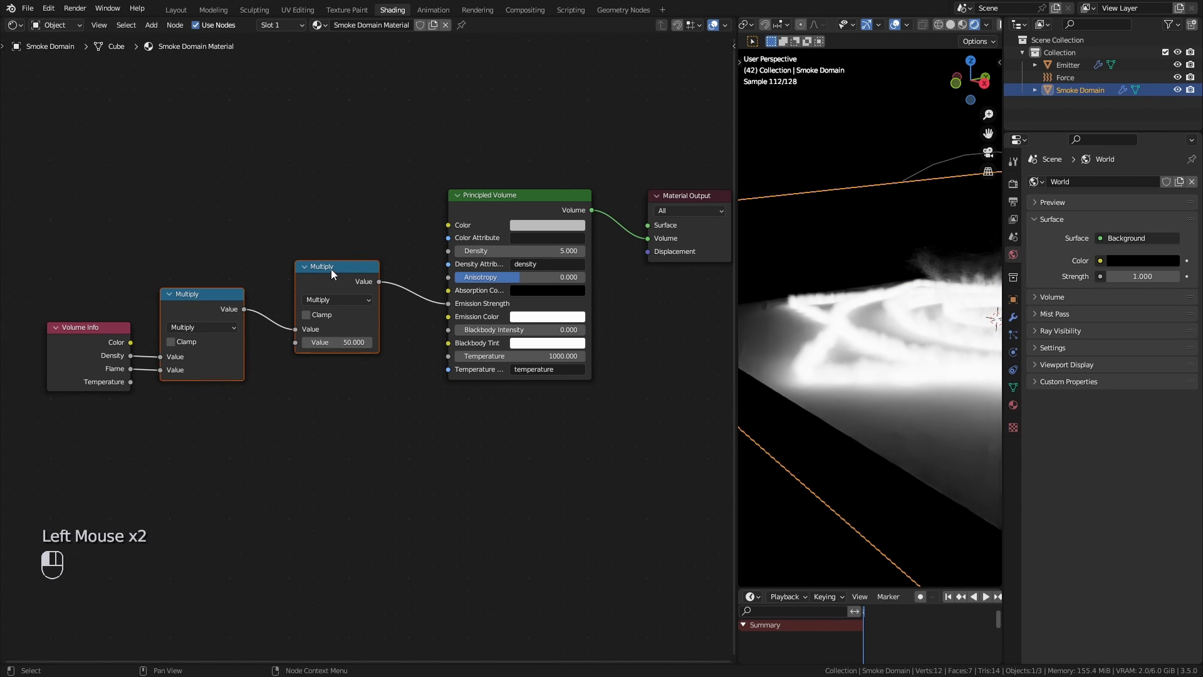
drag(332, 274, 340, 203)
drag(88, 327, 45, 330)
drag(87, 385, 182, 469)
text(ram)
key(Return)
click(153, 374)
ctrl+shift+click(210, 371)
ctrl+middle_drag(247, 509, 348, 476)
middle_drag(349, 476, 412, 467)
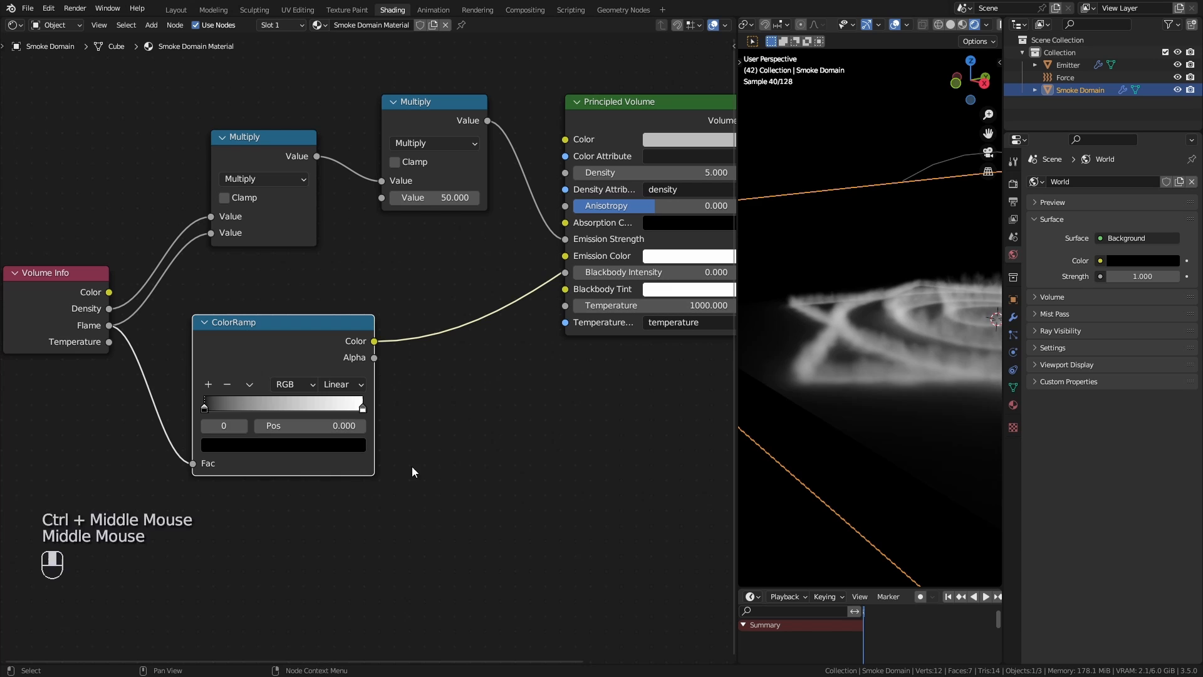
Give the ColorRamp a white middle stop and a black end stop, with B-Spline interpolation.
click(208, 384)
click(283, 445)
click(363, 408)
click(283, 445)
click(343, 384)
click(344, 451)
Add another white stop to the ColorRamp and narrow the white band between the black stops, with the first white stop at 0.286.
drag(206, 411, 214, 410)
drag(362, 411, 344, 408)
click(208, 384)
click(283, 445)
drag(335, 275, 334, 226)
drag(313, 410, 292, 409)
drag(284, 409, 259, 409)
drag(214, 409, 212, 407)
drag(343, 409, 294, 410)
drag(259, 410, 249, 410)
Add a second ColorRamp fed by the first one and preview it through the material's Volume input.
drag(304, 344, 434, 441)
text(ram)
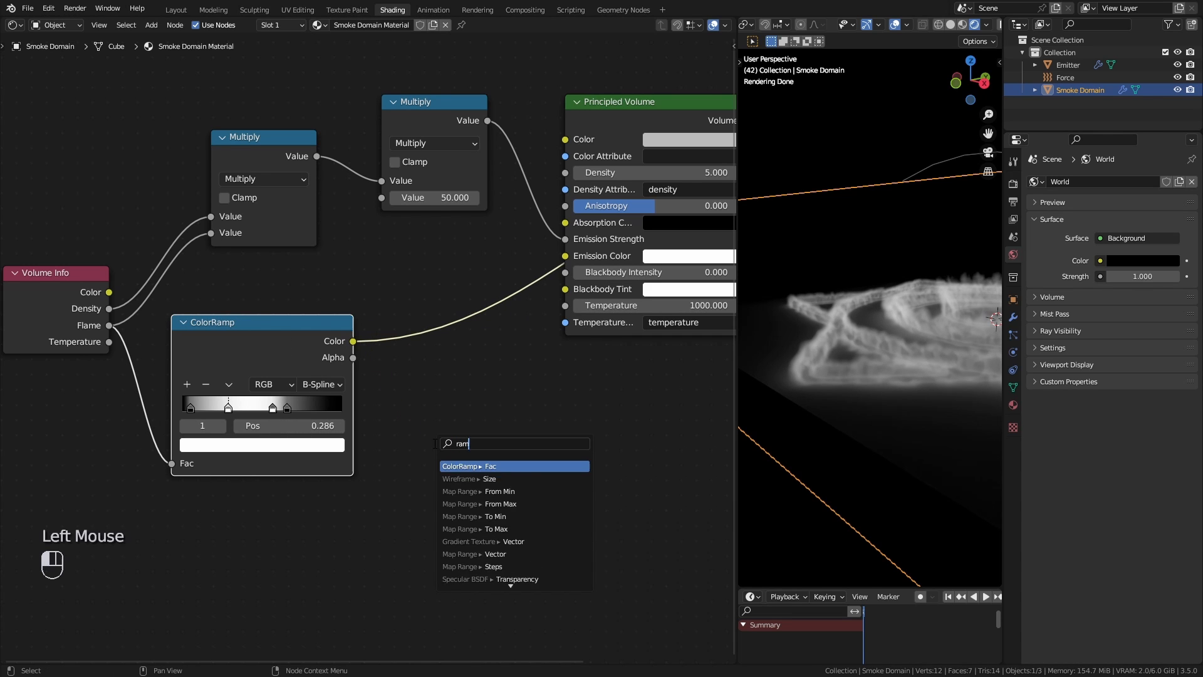
key(Return)
click(424, 374)
middle_drag(513, 366, 321, 406)
drag(373, 406, 622, 197)
drag(439, 150, 466, 118)
middle_drag(401, 251, 542, 190)
drag(411, 362, 411, 338)
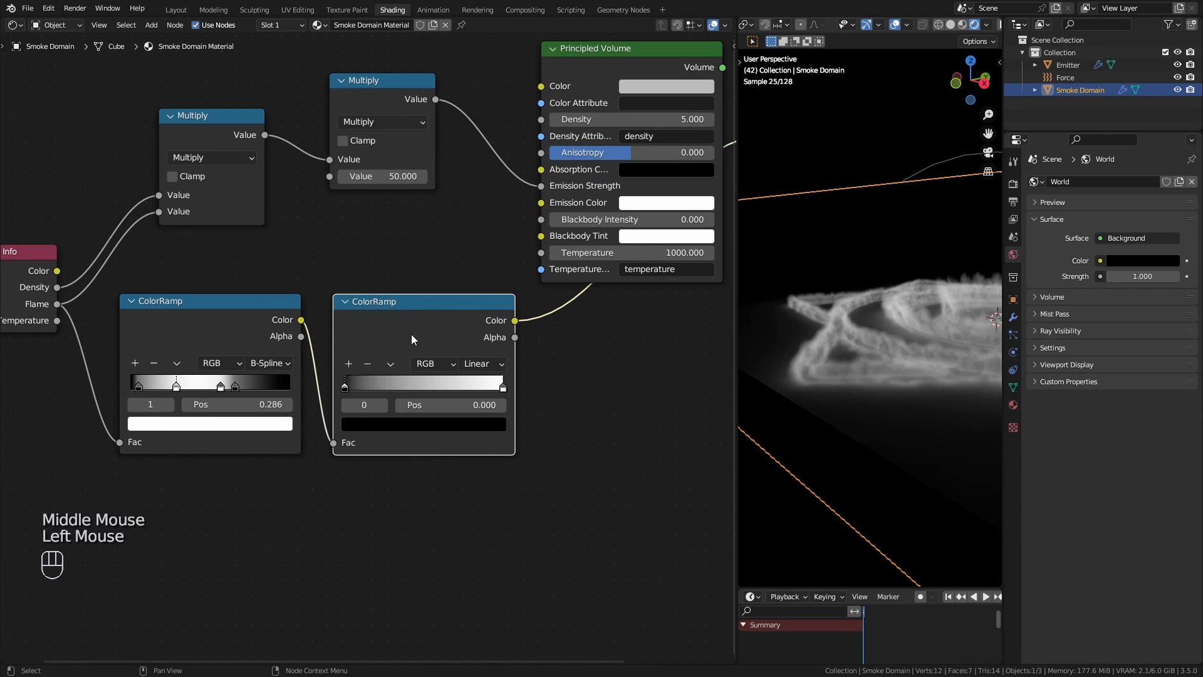
Tint the second ColorRamp's end stop pale pink and add a bright pink stop in the middle.
click(502, 388)
click(467, 427)
drag(410, 261, 410, 267)
click(348, 364)
click(449, 424)
drag(472, 237, 472, 207)
drag(409, 268, 436, 284)
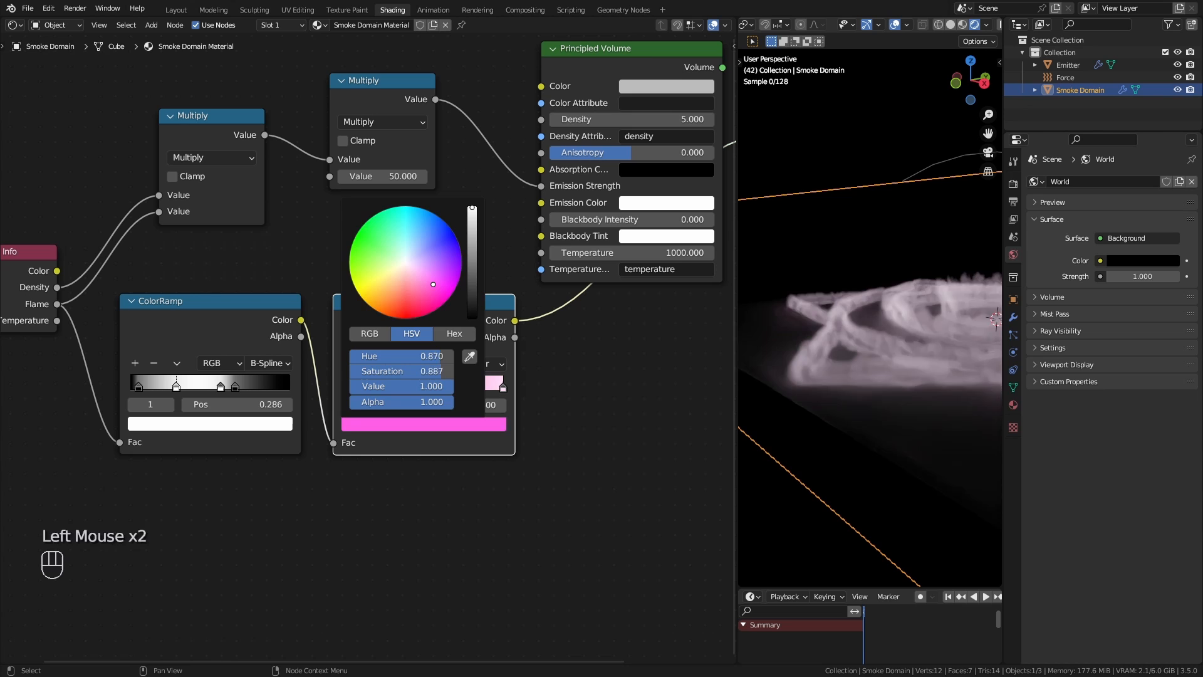
Shift the bright pink stop towards the pale end and add a deep magenta stop at 0.311 on the second ColorRamp.
drag(424, 388, 443, 388)
click(348, 364)
click(416, 424)
drag(472, 237, 472, 208)
drag(431, 288, 438, 306)
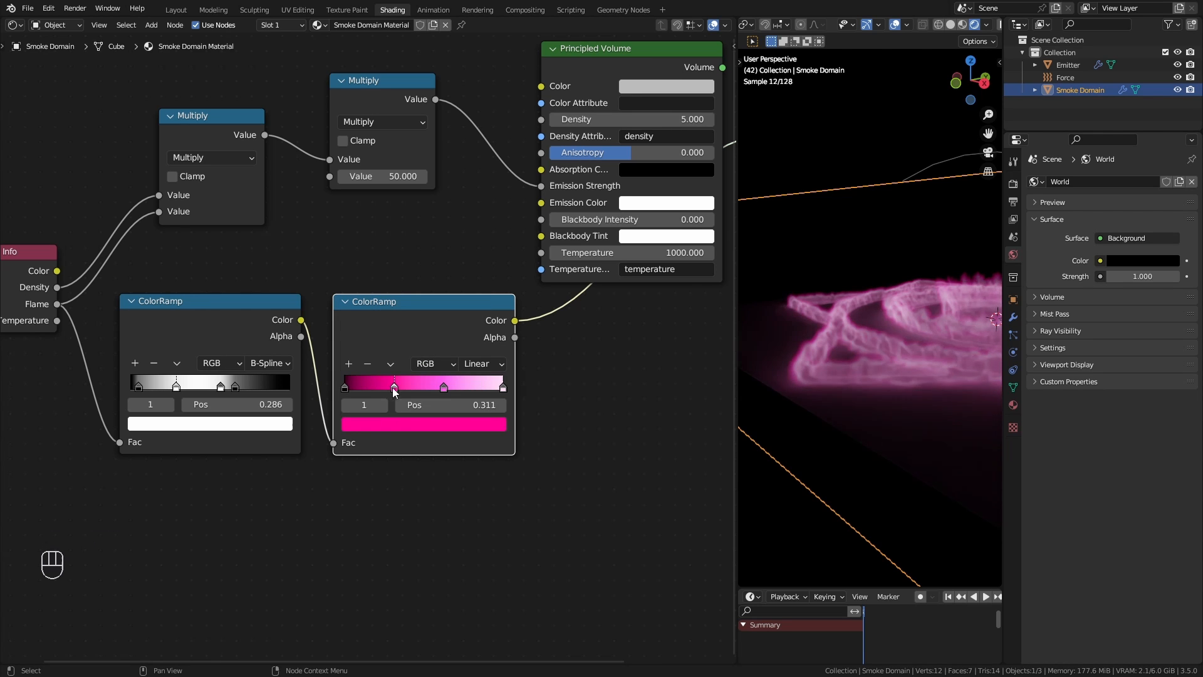
Add another bright magenta-pink stop to the second ColorRamp, and lighten and shift the pink stop nearest the pale end.
click(352, 365)
drag(359, 388, 406, 388)
click(426, 425)
drag(472, 236, 472, 207)
drag(438, 304, 433, 289)
drag(444, 388, 450, 388)
click(442, 424)
drag(436, 284, 425, 280)
drag(450, 388, 455, 389)
Try B-Spline interpolation on the second ColorRamp, then return it to Linear.
click(484, 364)
click(481, 432)
drag(346, 388, 352, 389)
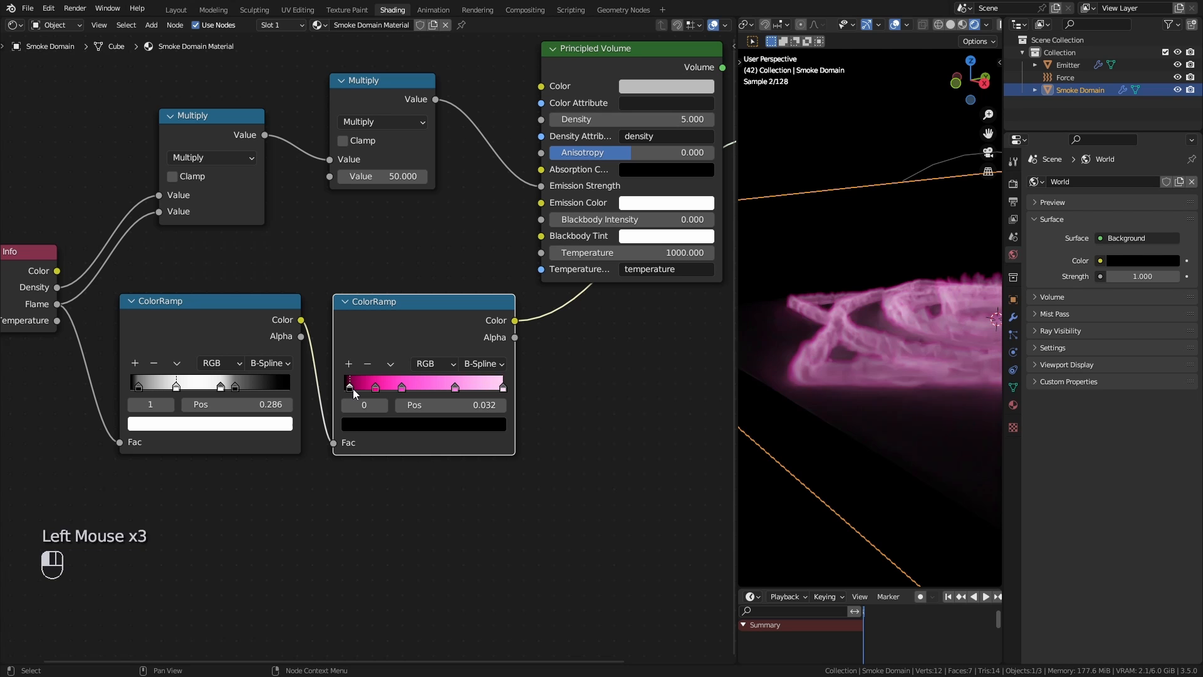
click(485, 364)
click(481, 418)
Connect the second ColorRamp to Emission Color and link the Principled Volume back to the Material Output's Volume.
middle_drag(584, 359, 511, 471)
drag(443, 433, 469, 316)
middle_drag(601, 229, 517, 239)
drag(566, 191, 608, 258)
ctrl+middle_drag(852, 358, 877, 401)
middle_drag(968, 366, 947, 404)
middle_drag(432, 518, 540, 452)
Deepen the pink of the second ColorRamp's end stop and shift the two inner pink stops towards it, one to 0.515.
click(454, 443)
click(414, 481)
drag(367, 330, 377, 338)
drag(407, 446, 429, 445)
drag(353, 445, 377, 444)
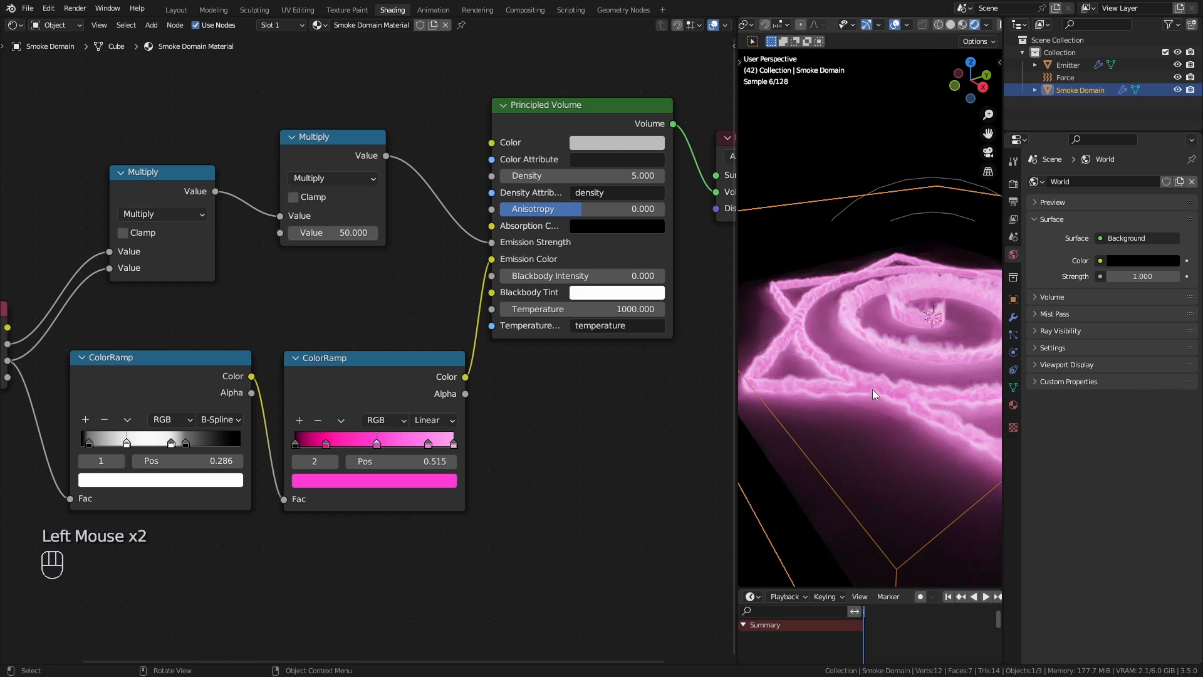
Set the Principled Volume's base Color to a magenta pink.
click(615, 143)
drag(632, 213, 653, 242)
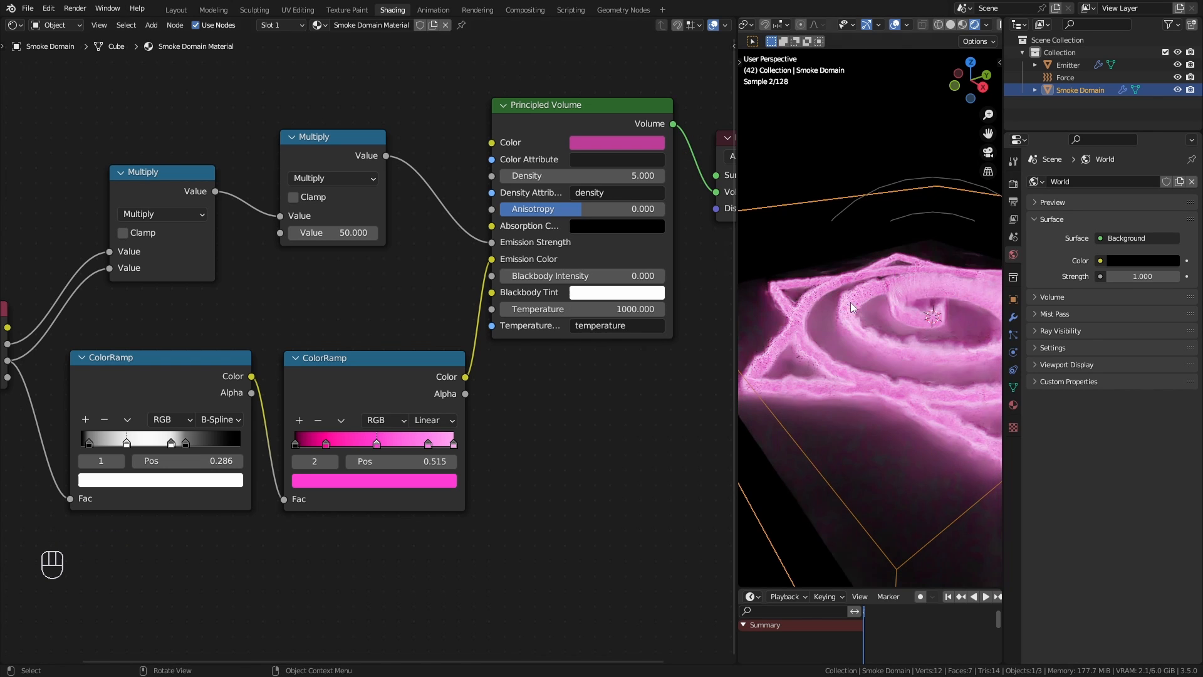
scroll(851, 437, up, 2)
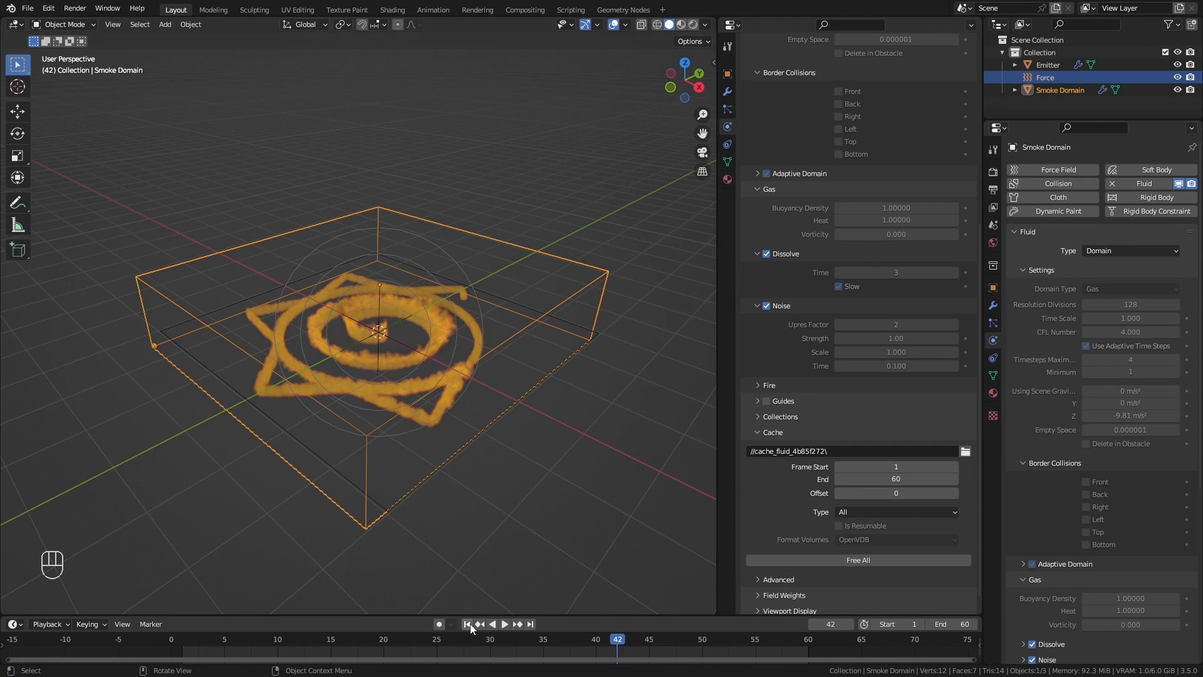
Return to frame 1 and free the smoke domain's entire fluid bake.
click(469, 623)
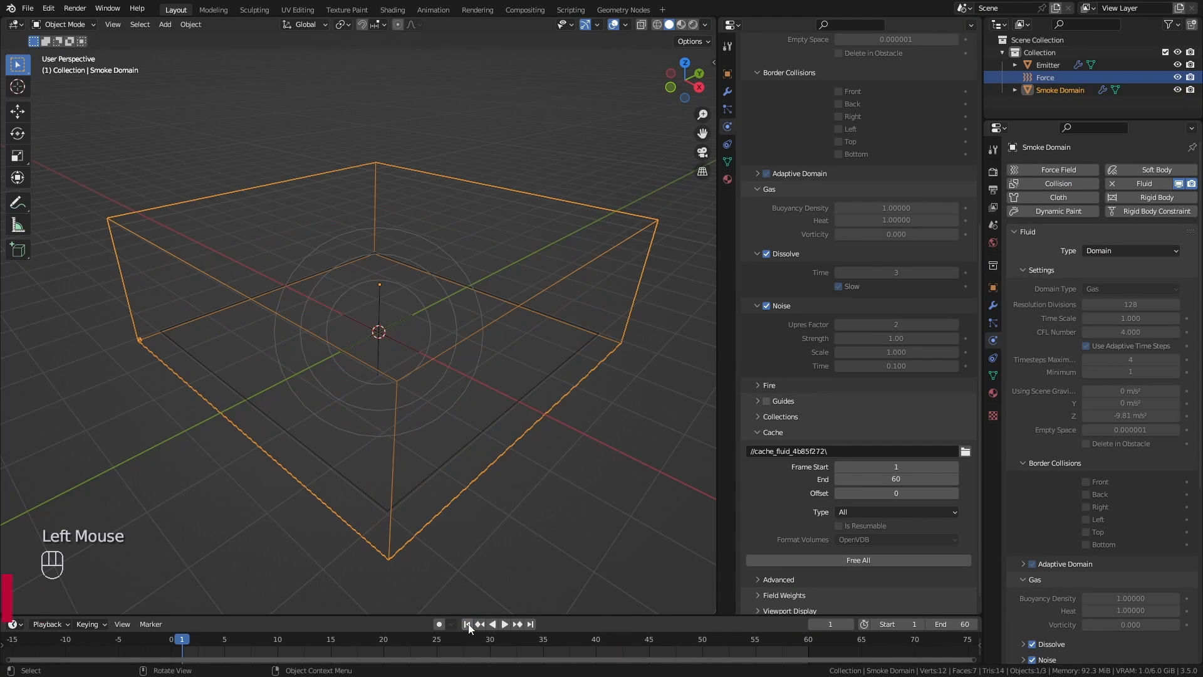
shift+middle_drag(480, 471, 469, 450)
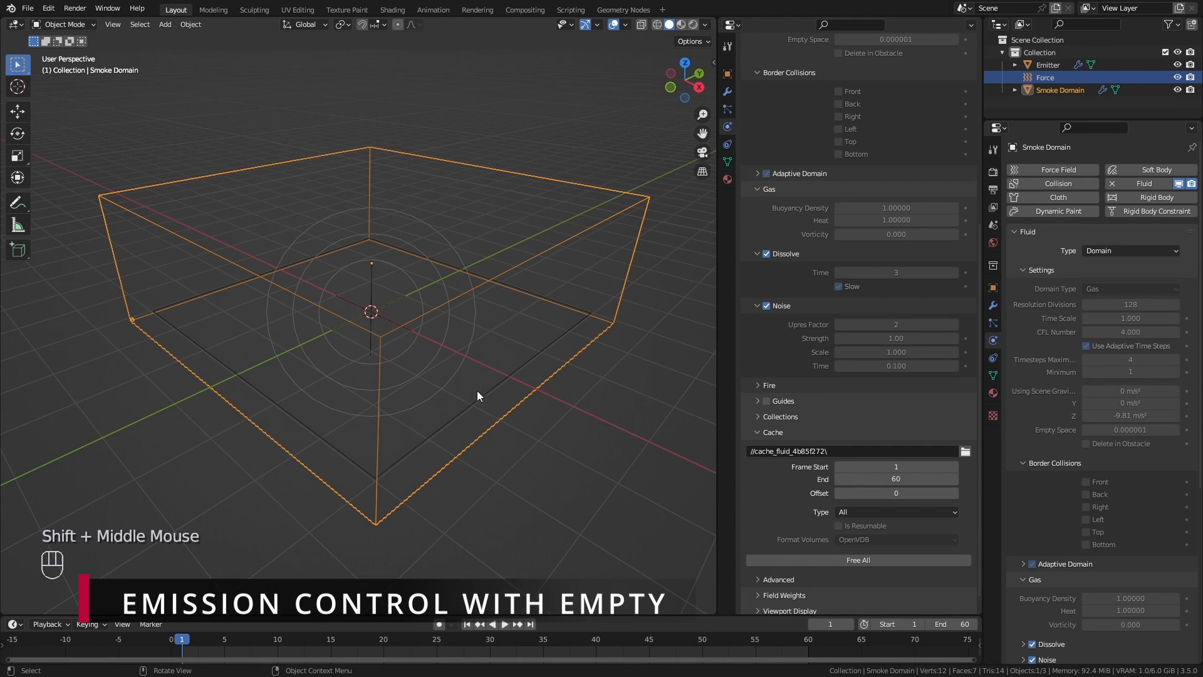
drag(980, 351, 982, 385)
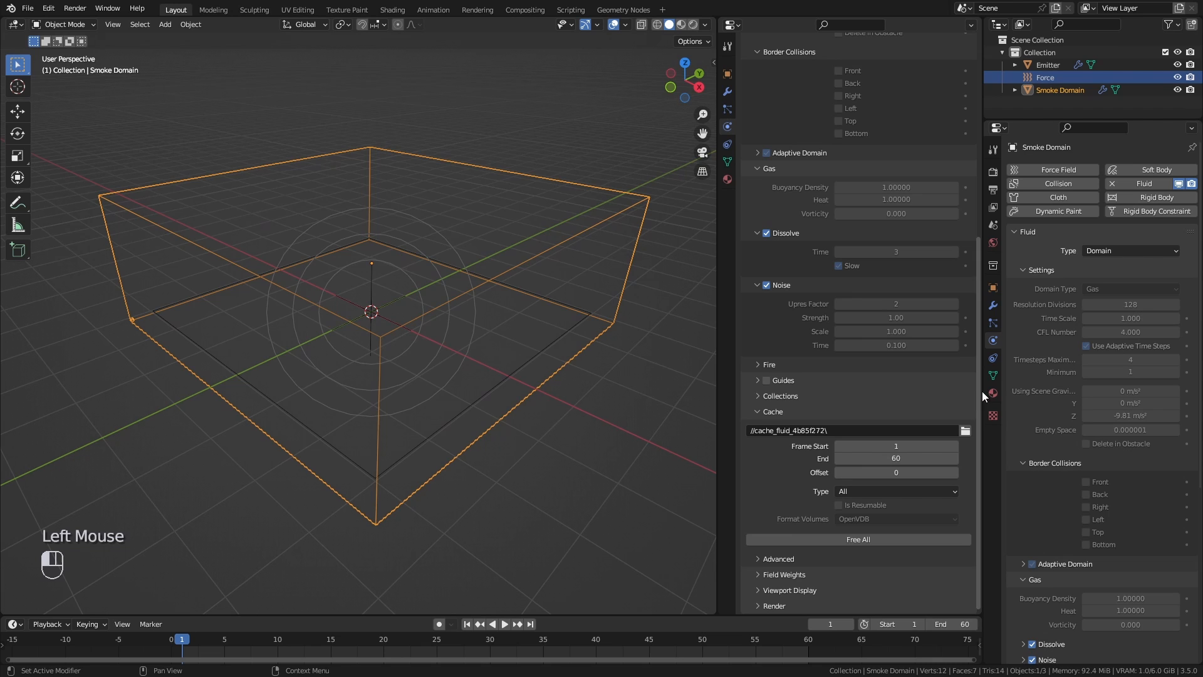
click(889, 537)
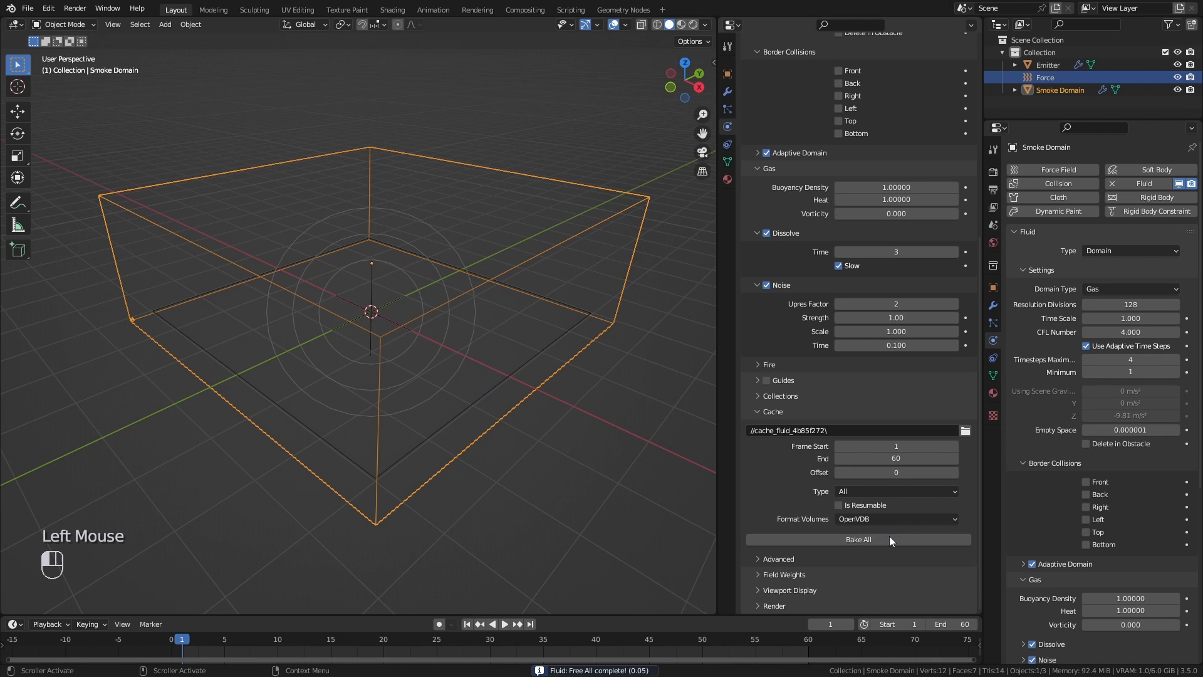
Set the smoke domain's Resolution Divisions to 64.
scroll(862, 279, up, 6)
click(871, 202)
text(64)
key(Return)
Select the emitter plane and subdivide its mesh with 25 cuts.
click(463, 407)
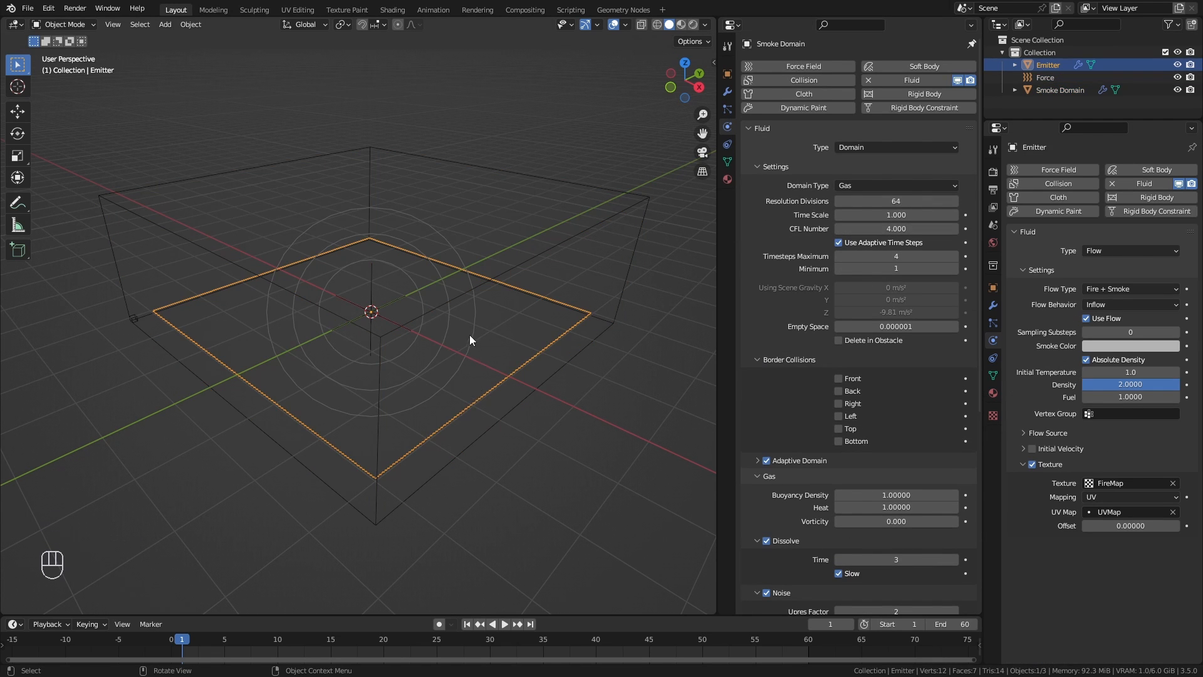
key(Tab)
right_click(401, 282)
click(401, 284)
click(166, 514)
text(2)
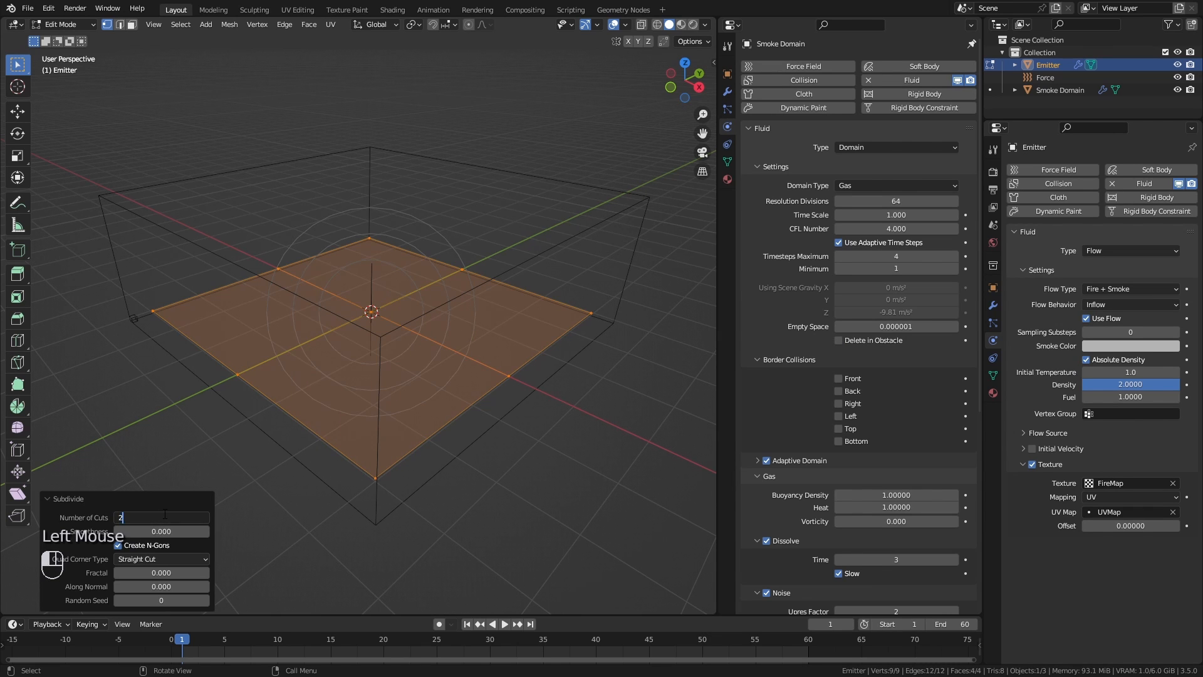
text(5)
key(Return)
middle_drag(485, 387, 494, 384)
key(Tab)
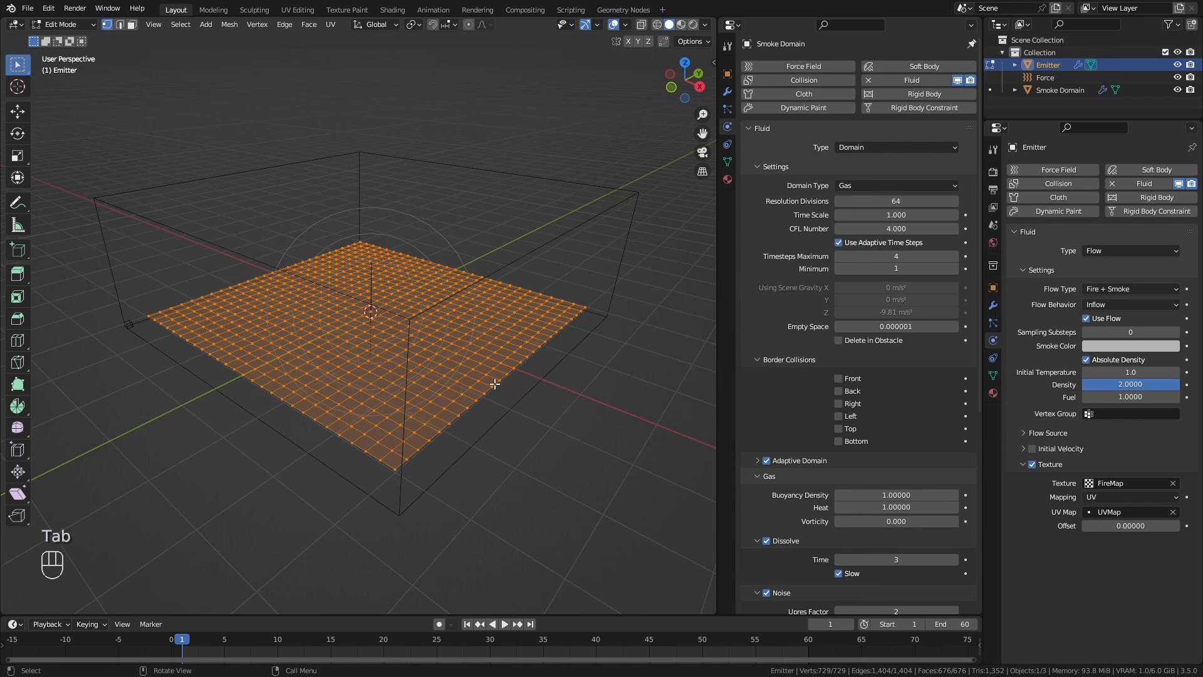
Add a vertex group to the emitter, assign all its vertices at weight 1.000, and return to Object Mode.
click(992, 374)
click(1187, 210)
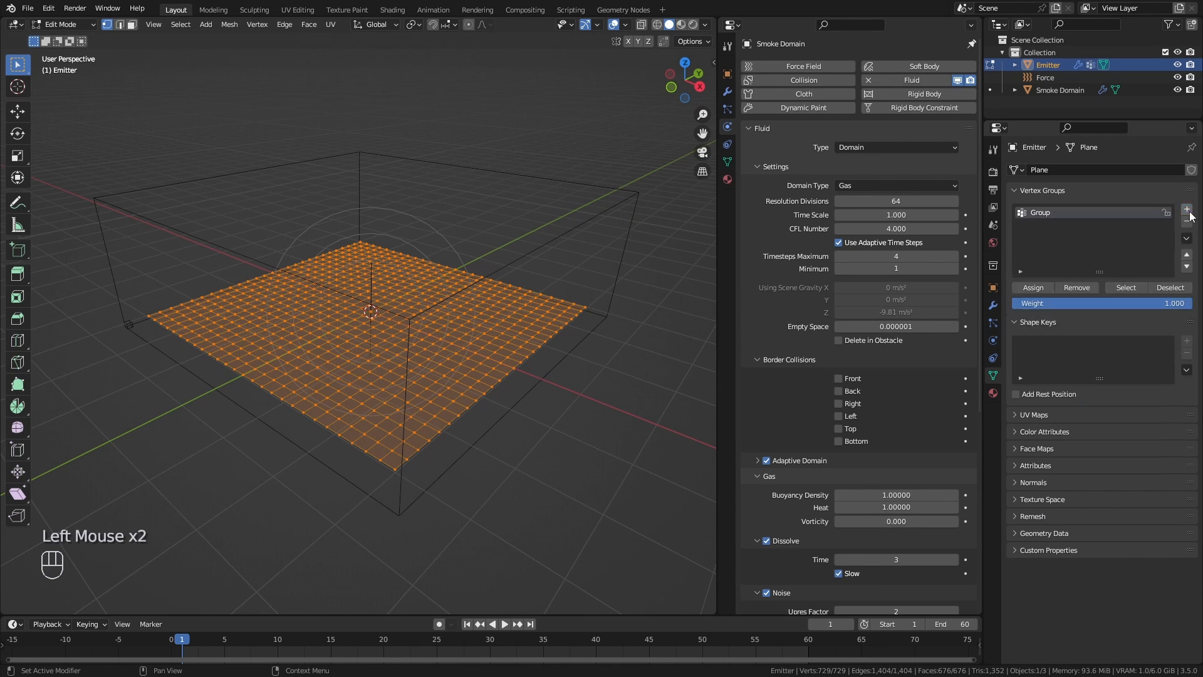
click(1041, 288)
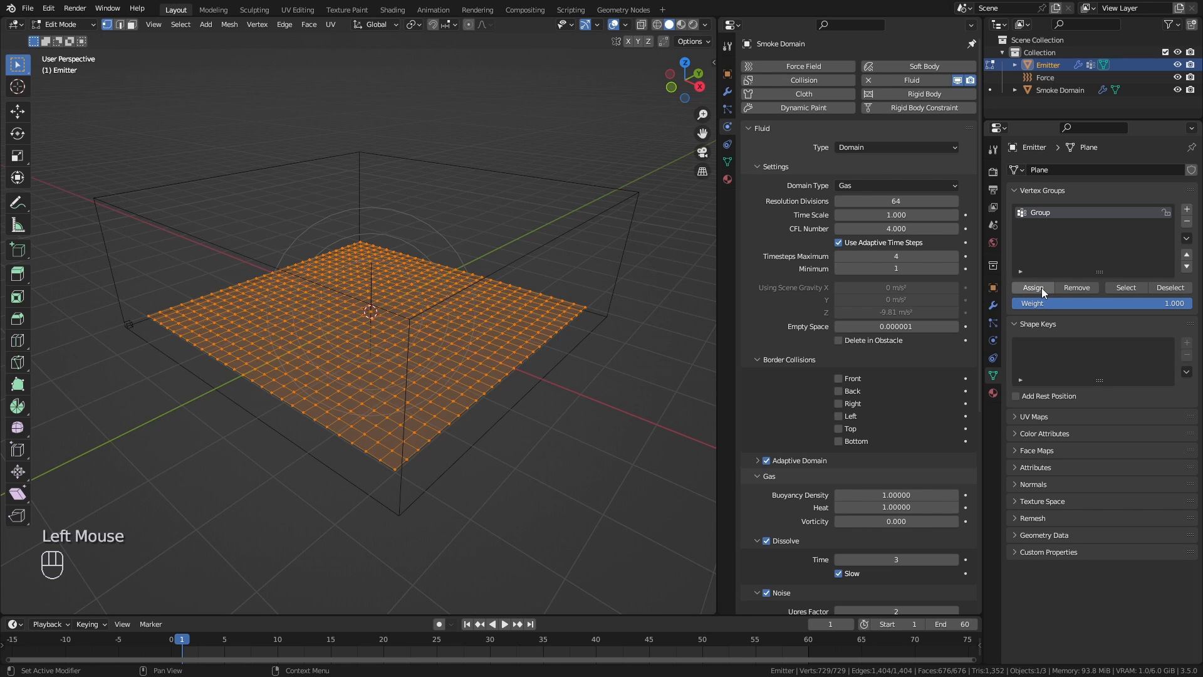
click(652, 353)
key(ctrl+Tab)
click(501, 354)
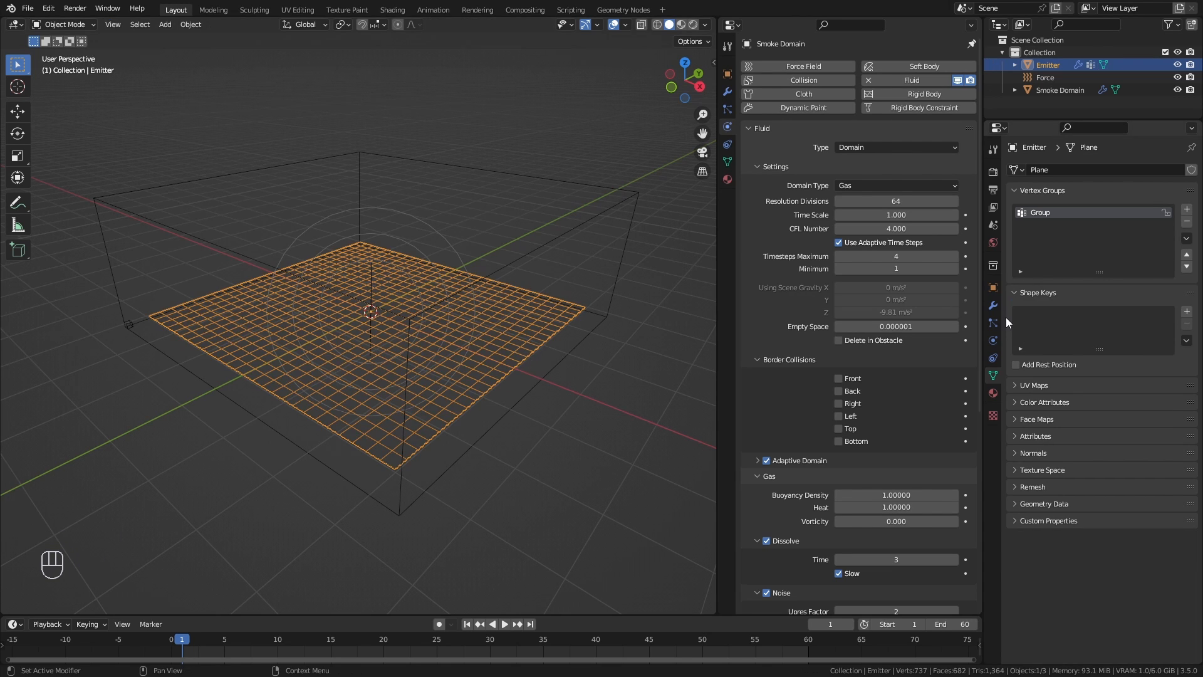
Add a Vertex Weight Proximity modifier to the emitter and move it above the Fluid modifier.
click(992, 308)
click(1111, 171)
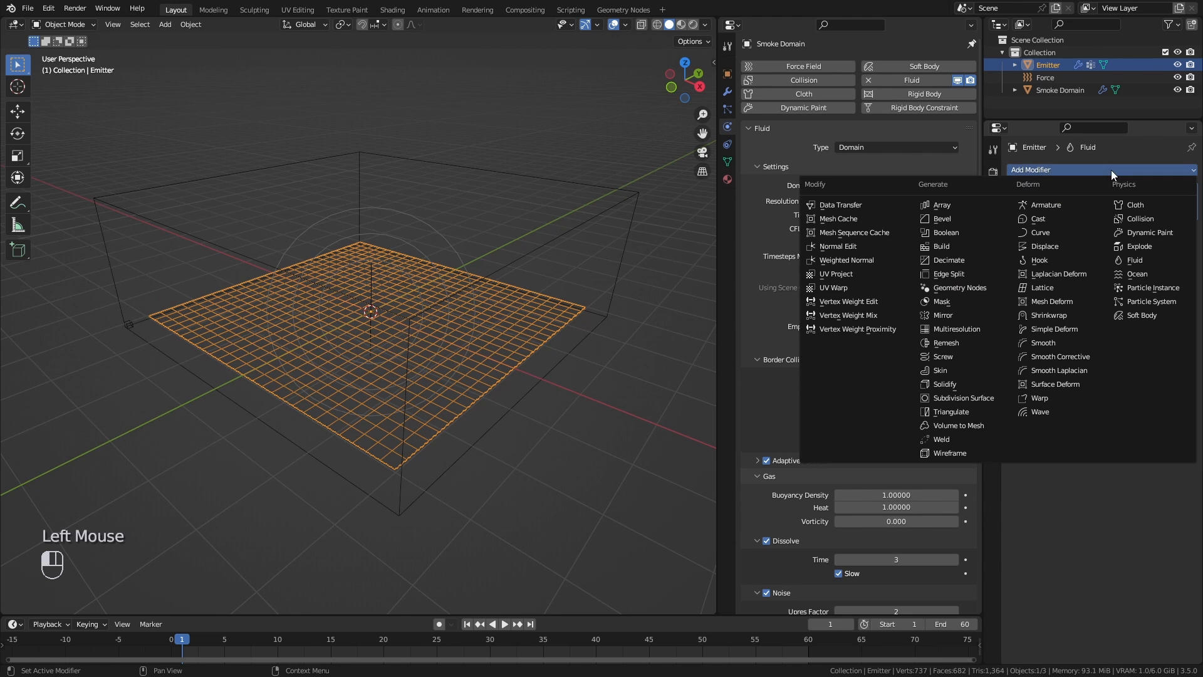
click(858, 329)
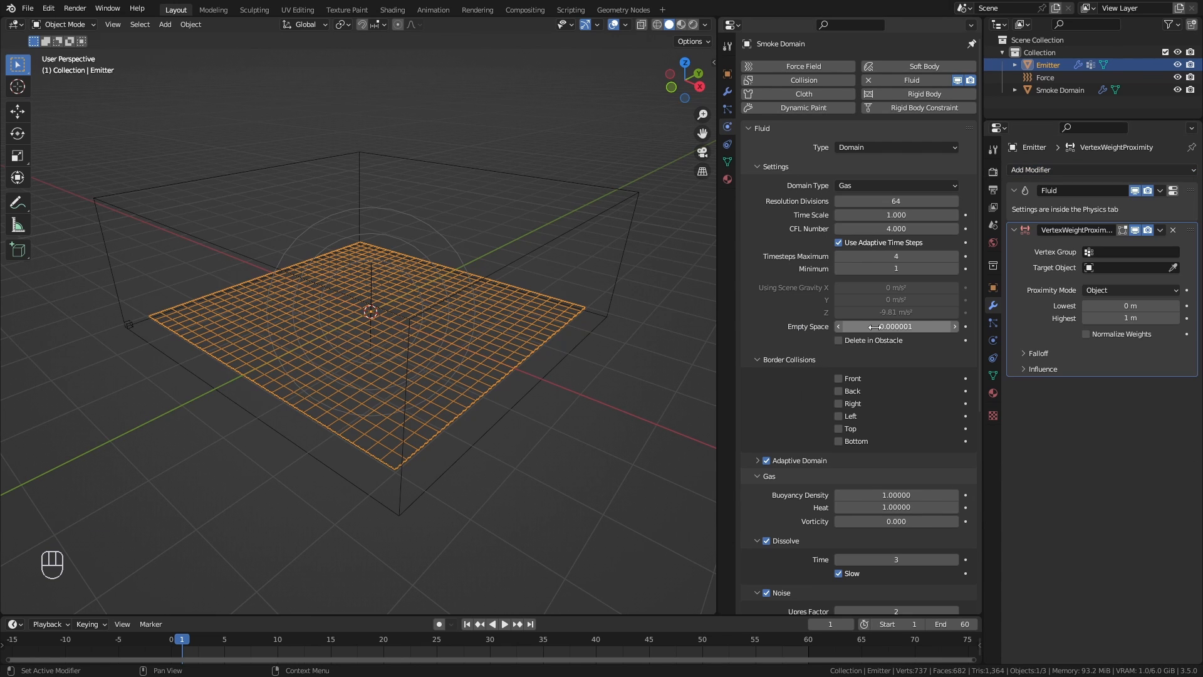
drag(1190, 230, 1198, 187)
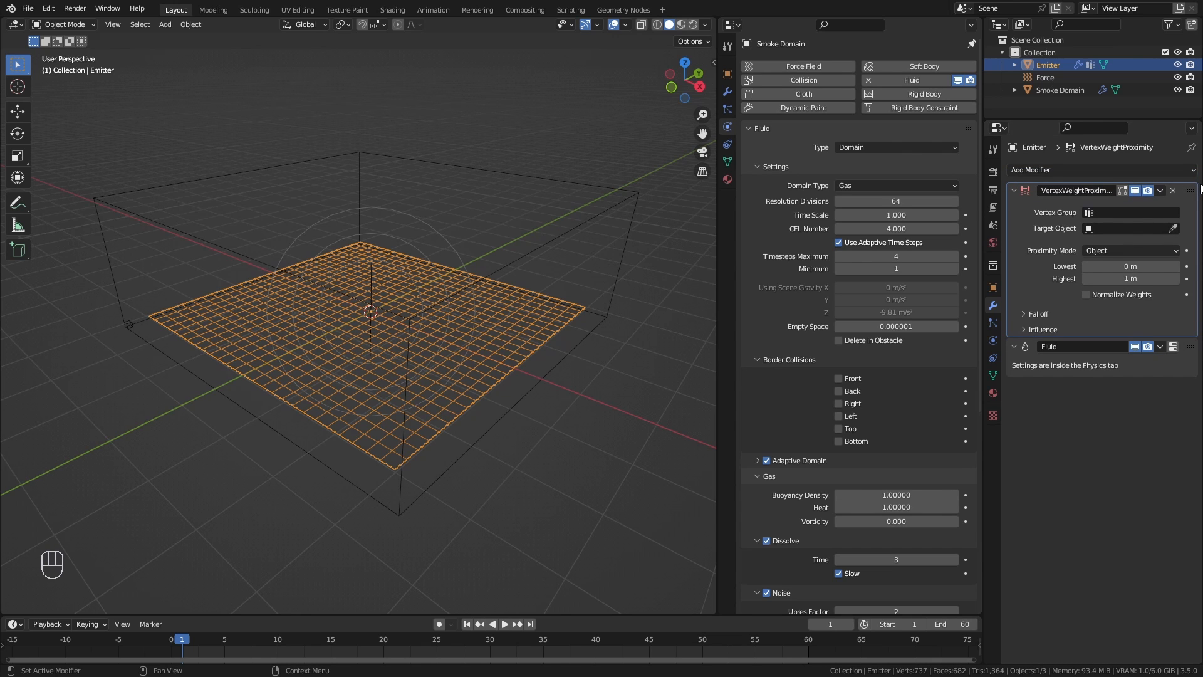
Add a sphere empty, then give the emitter's proximity modifier the vertex group Group and the empty as target object.
click(1128, 213)
click(1090, 232)
key(shift+a)
mouse_move(421, 438)
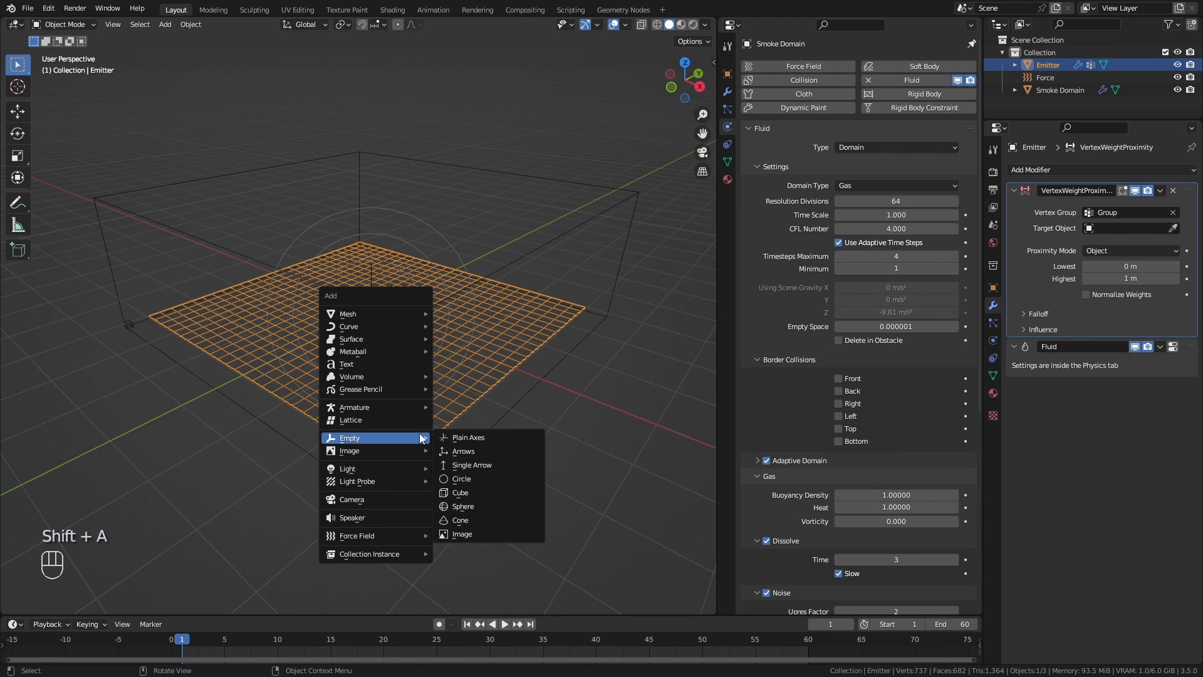
click(477, 505)
click(539, 328)
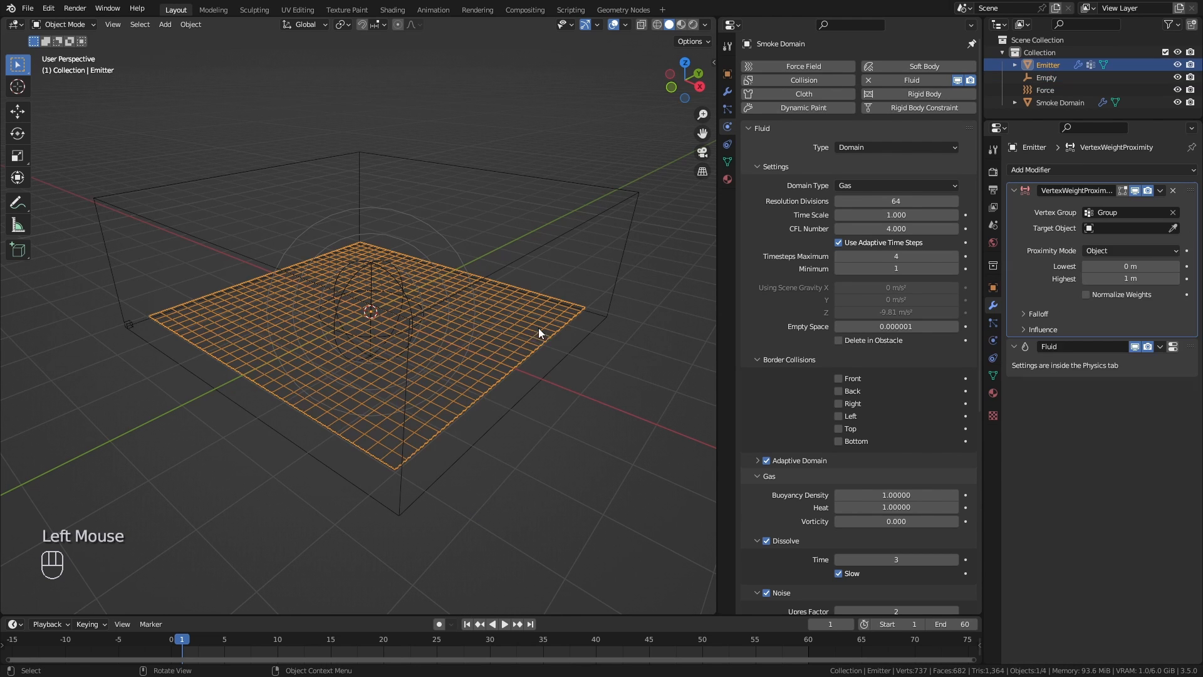
click(1128, 250)
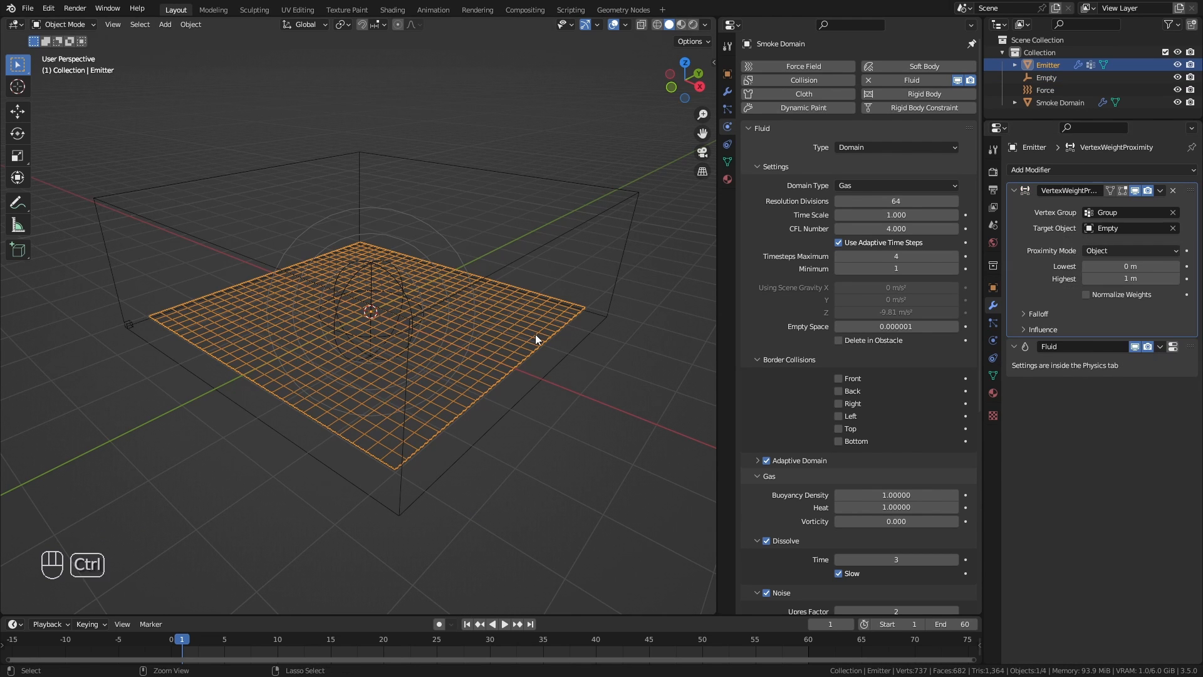
Show the emitter in Weight Paint mode and set the modifier's Proximity Mode to Geometry.
key(ctrl+Tab)
click(464, 296)
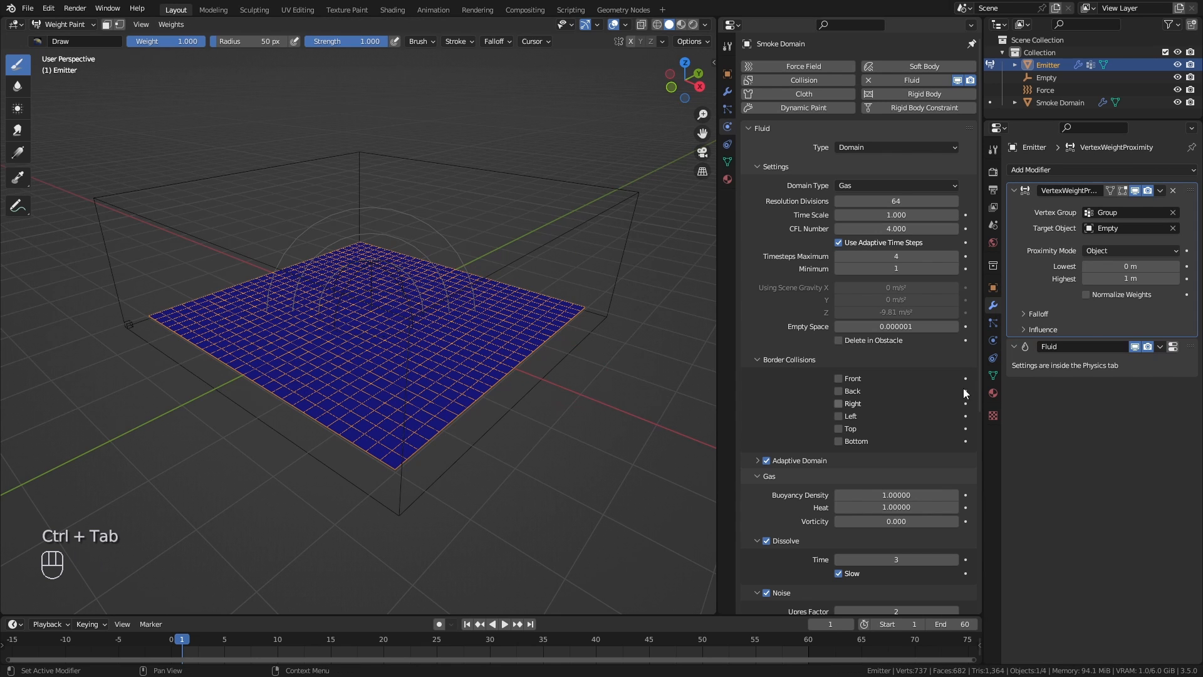
click(1144, 252)
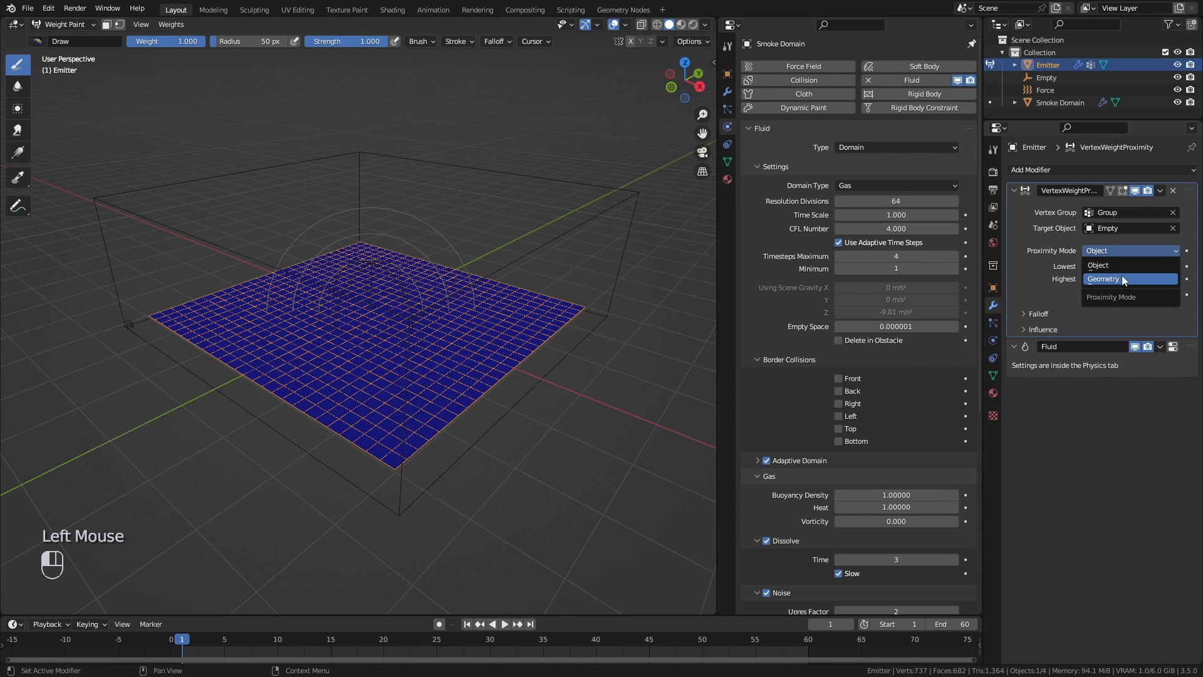
click(1122, 275)
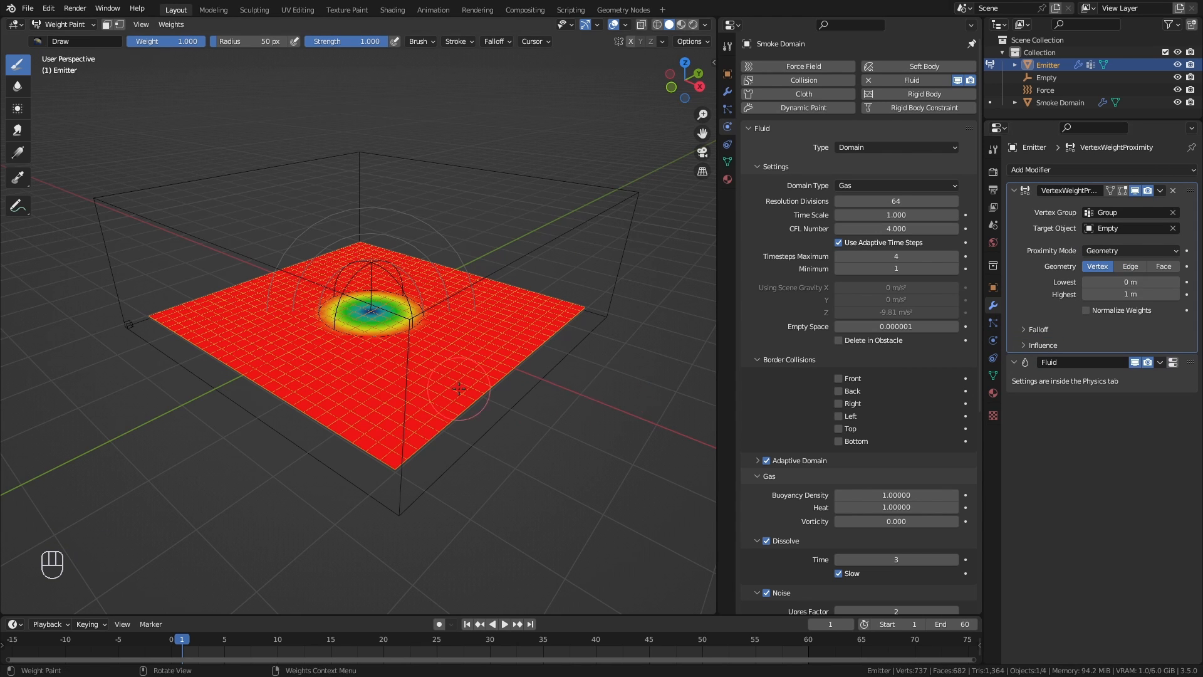
middle_drag(460, 388, 485, 336)
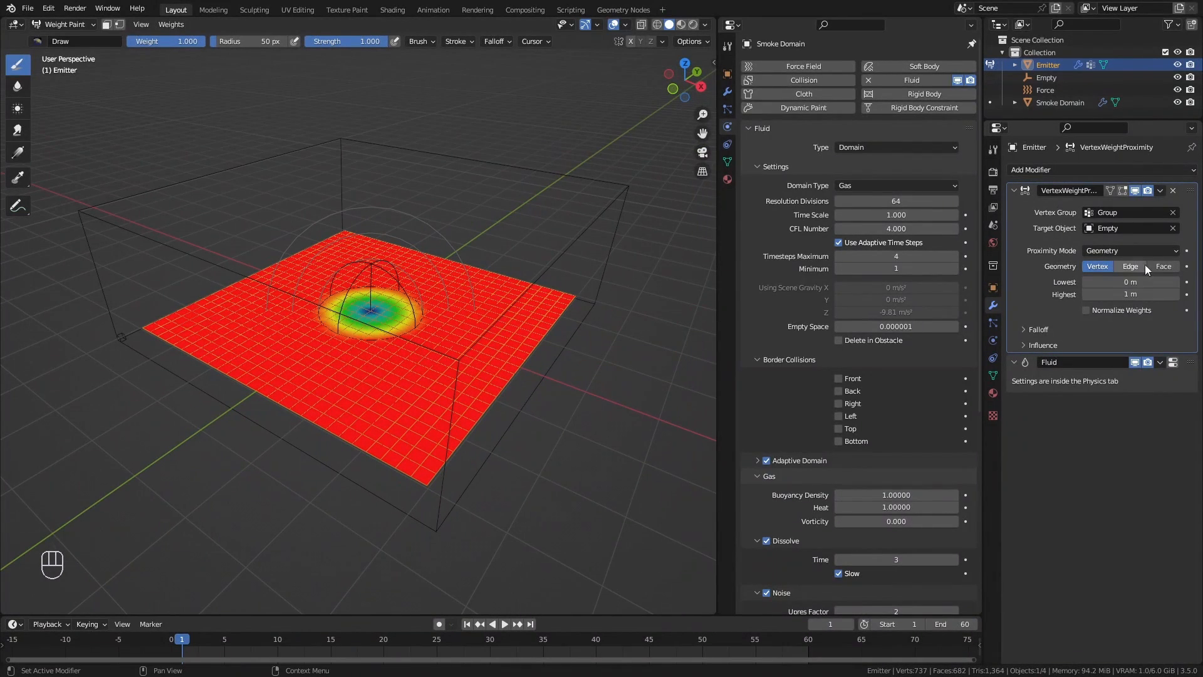
Toggle the proximity modifier's viewport display off and on, and set its Lowest distance to 1.5 m and Highest to 2.1 m.
click(1133, 192)
click(1133, 192)
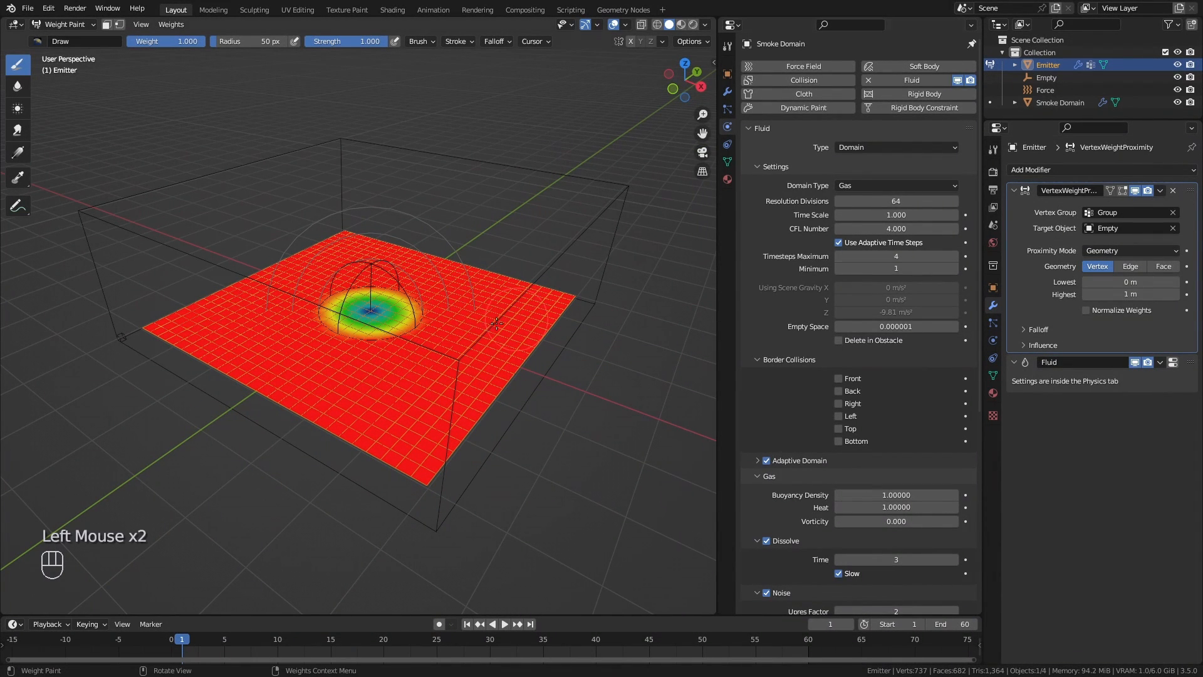
drag(1128, 294, 1156, 294)
mouse_move(1128, 281)
mouse_down()
mouse_move(1154, 282)
mouse_move(1118, 294)
mouse_up()
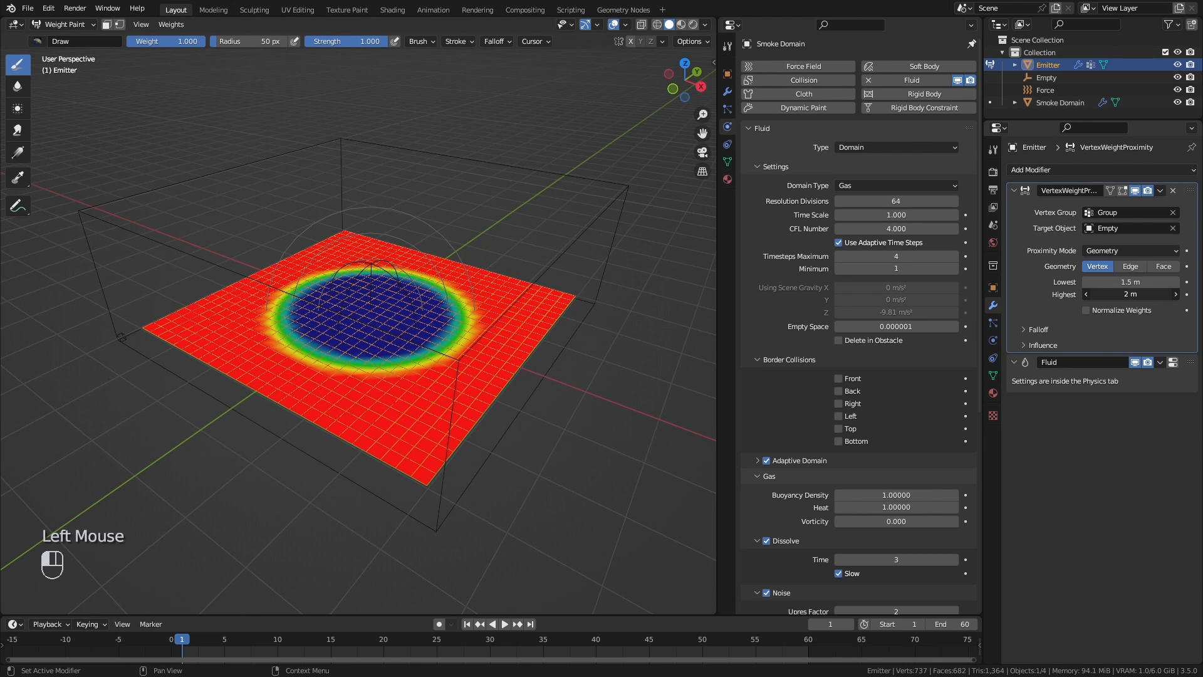
Return to Object Mode and move the sphere empty off centre to about X 1.31 m, Y 1.28 m.
key(ctrl+Tab)
click(389, 271)
click(400, 280)
key(g)
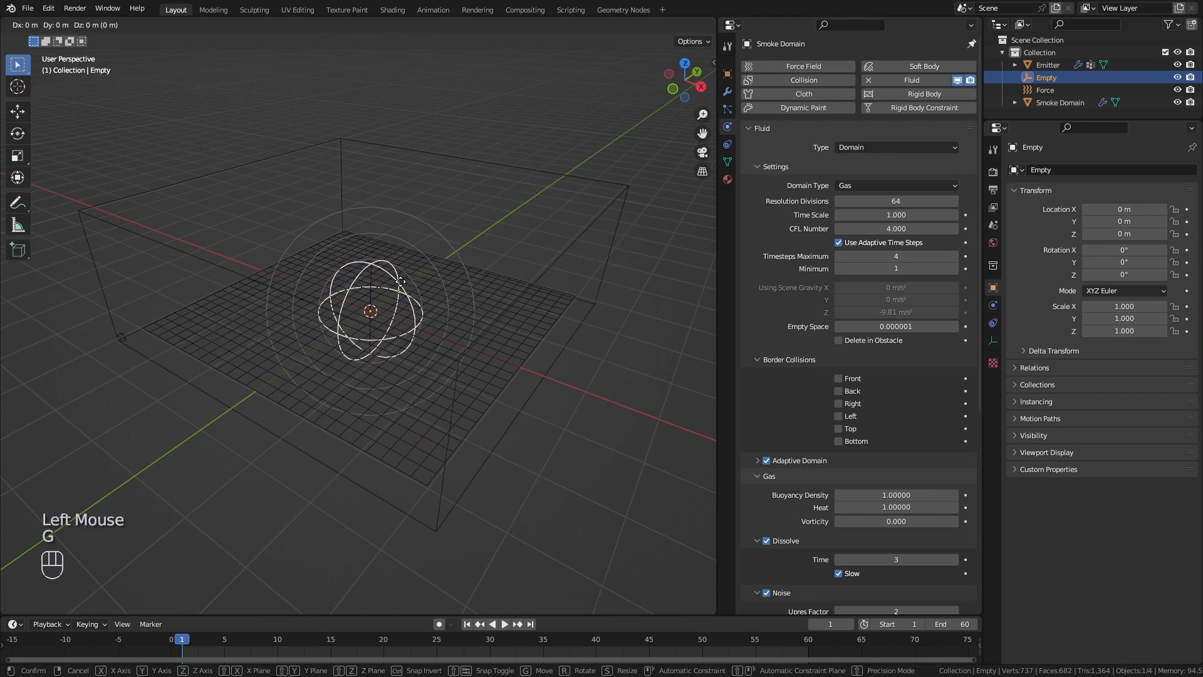
click(493, 266)
Check how the emitter's weights follow the moved empty in Weight Paint, and return to Object Mode with the emitter selected.
key(ctrl+Tab)
click(517, 368)
key(ctrl+Tab)
click(452, 335)
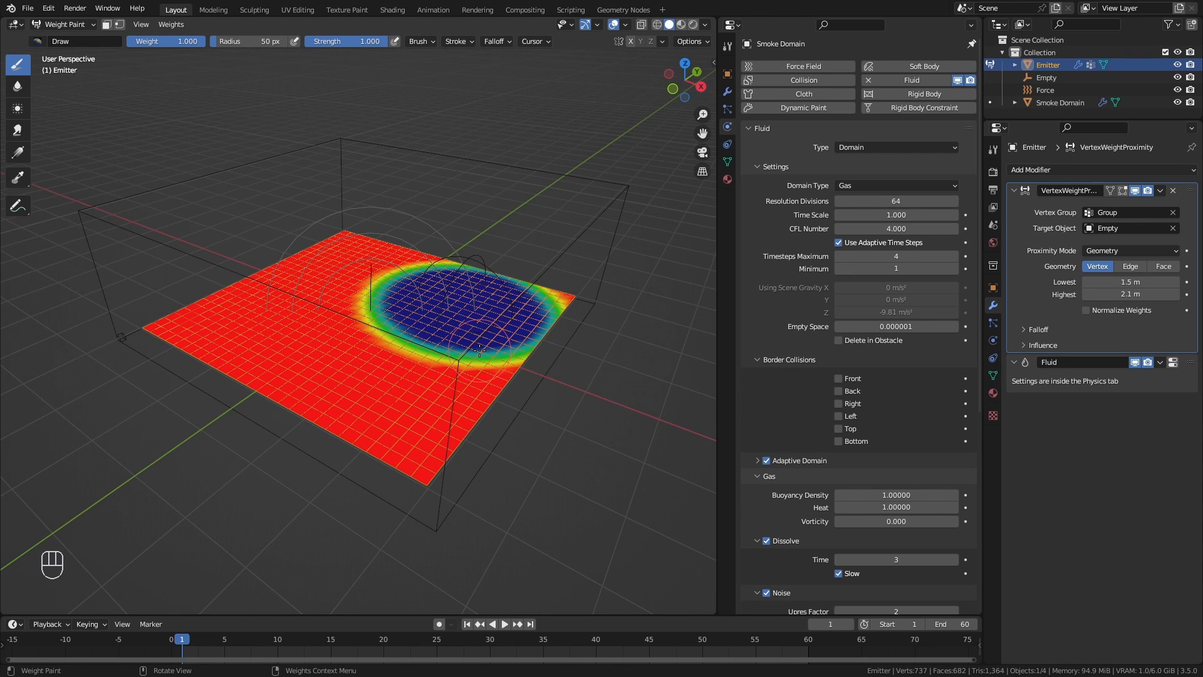
key(ctrl+Tab)
click(478, 260)
click(482, 379)
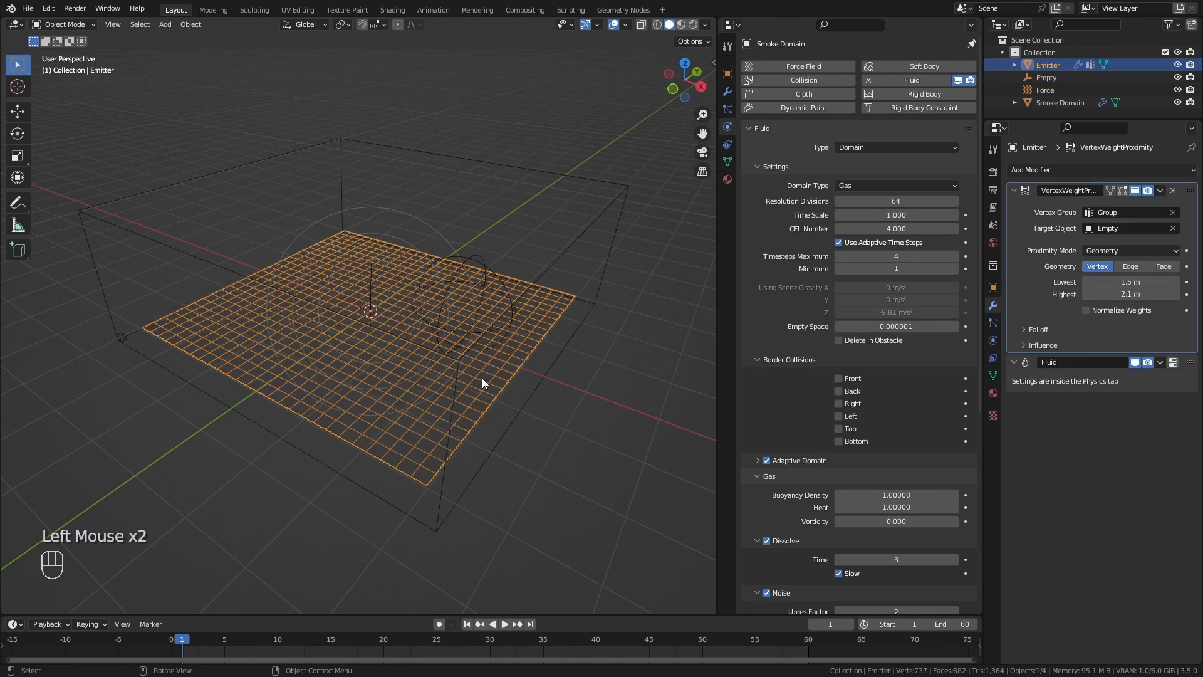
Set the emitter's fluid flow Vertex Group to Group, test the playback briefly, and return to frame 1.
click(993, 339)
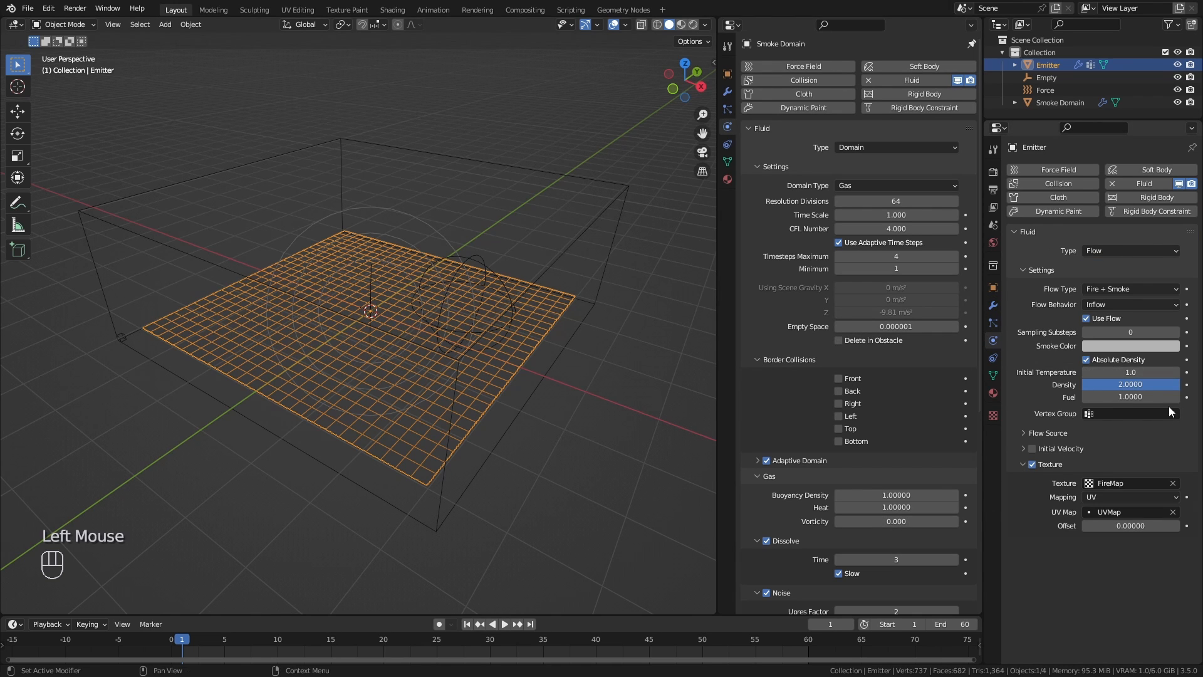
click(1119, 414)
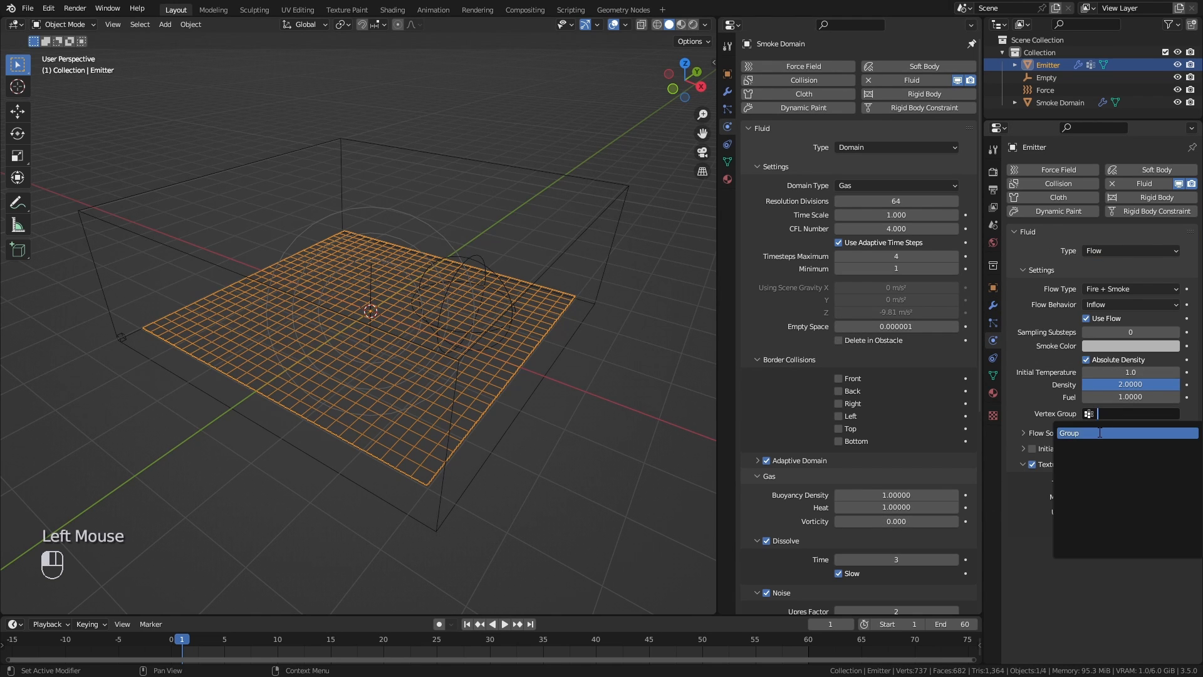
click(1100, 433)
click(504, 623)
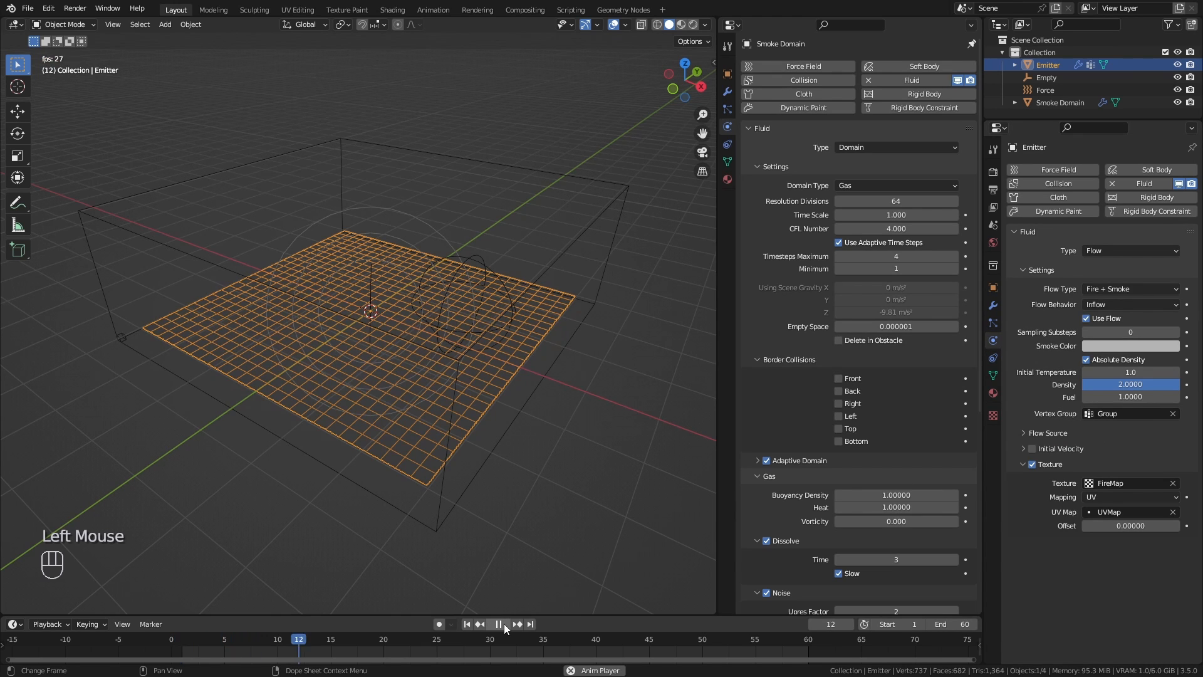
click(503, 624)
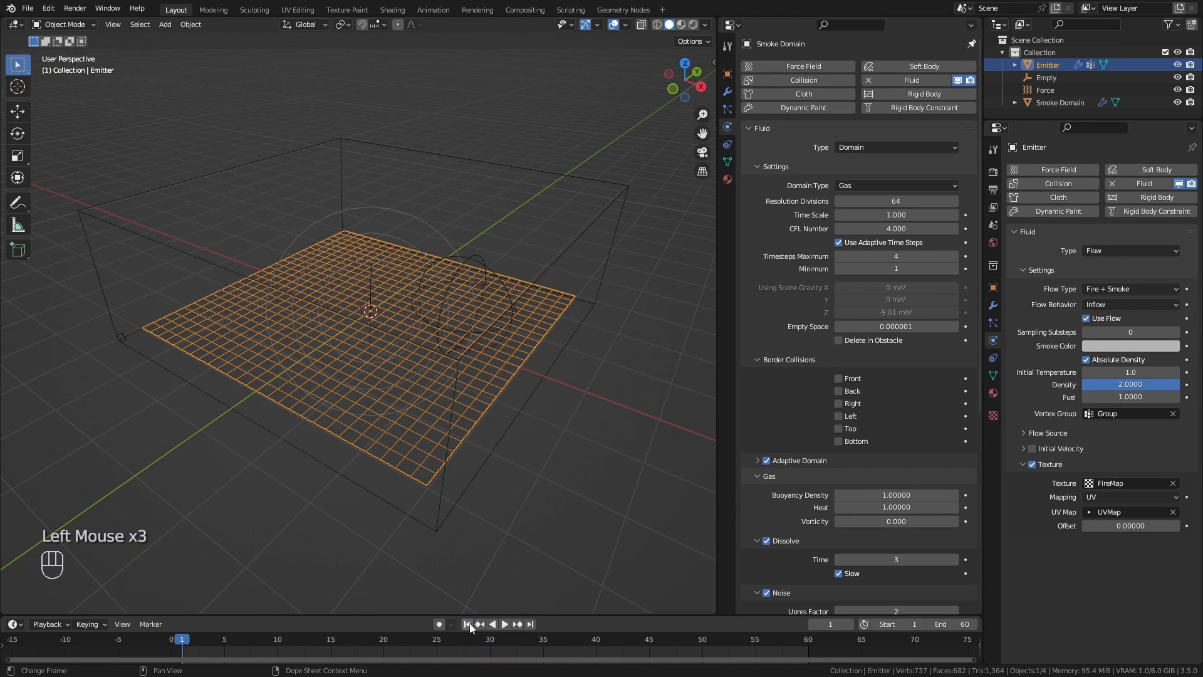
Change the smoke domain's cache Type to Replay.
drag(978, 216, 977, 492)
click(865, 492)
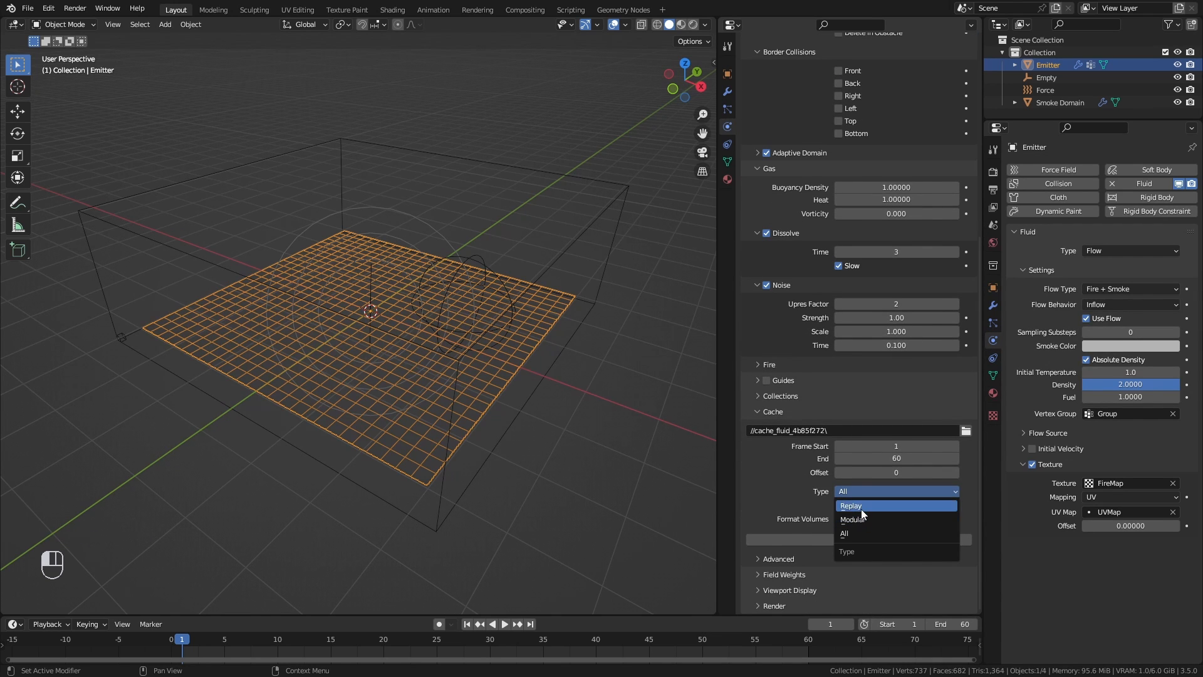
click(860, 509)
Play the simulation and compare where the fire is emitted with the emitter's weights in Weight Paint.
click(505, 624)
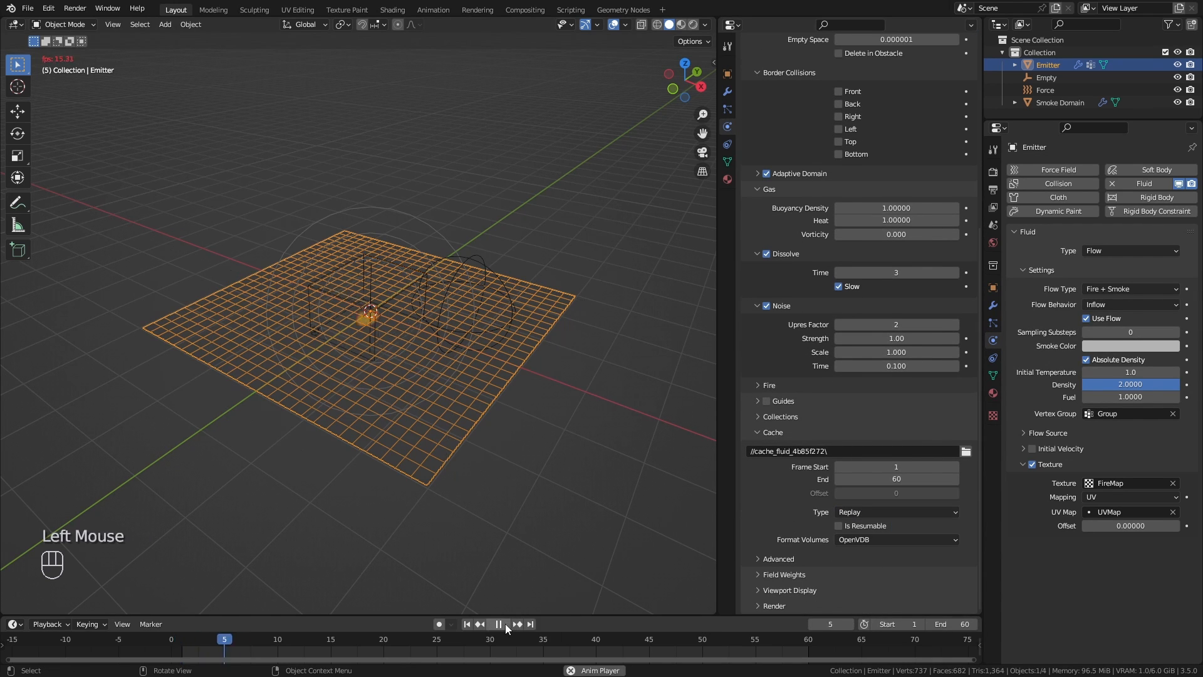
scroll(478, 419, up, 2)
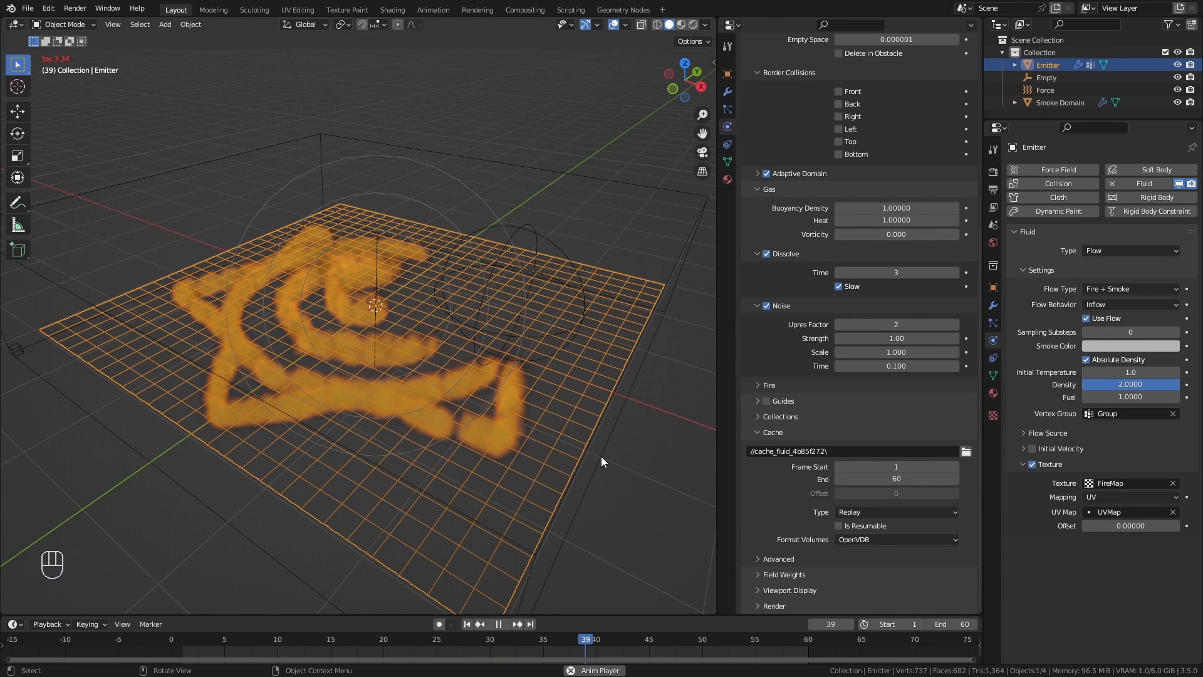
middle_drag(614, 370, 571, 411)
key(ctrl+Tab)
click(550, 346)
key(ctrl+Tab)
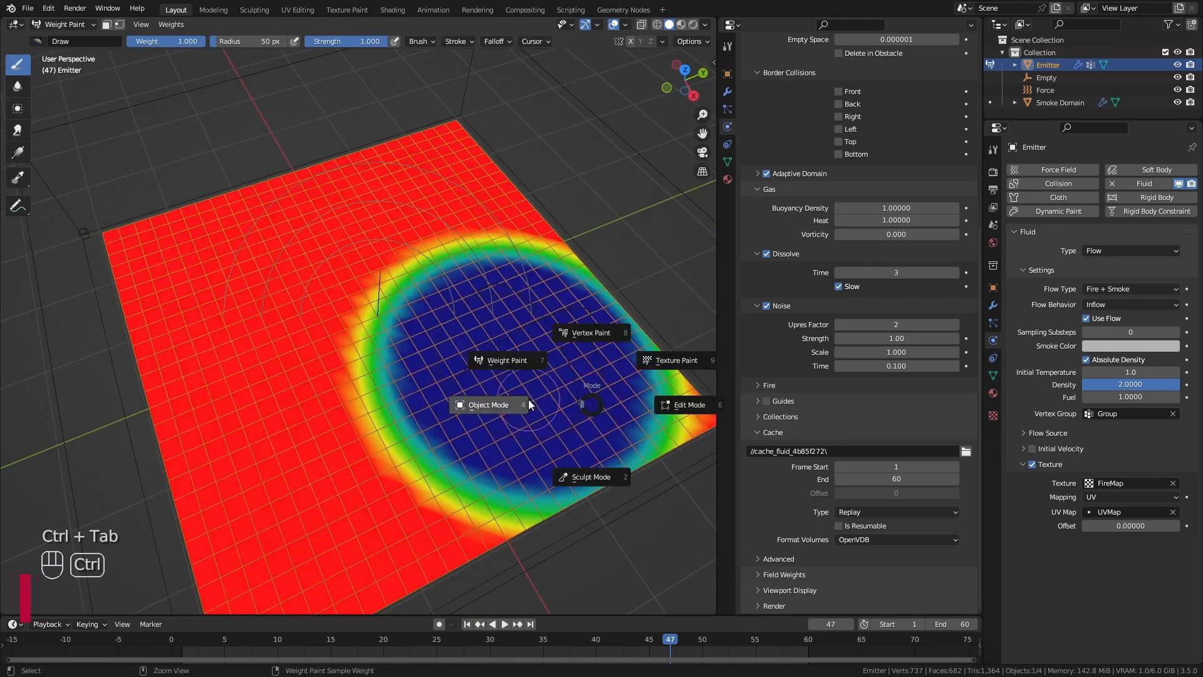
click(488, 405)
middle_drag(488, 405, 520, 445)
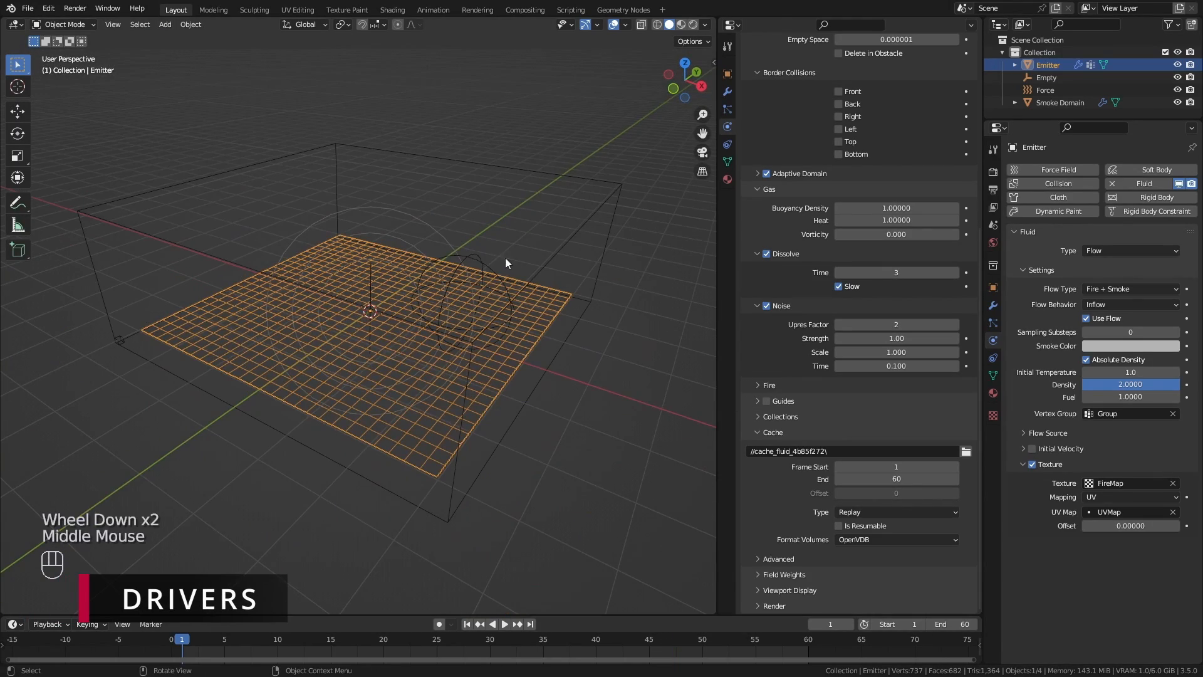
Show the transform values in the viewport, pin the emitter's modifier properties, and reselect the sphere empty.
click(484, 258)
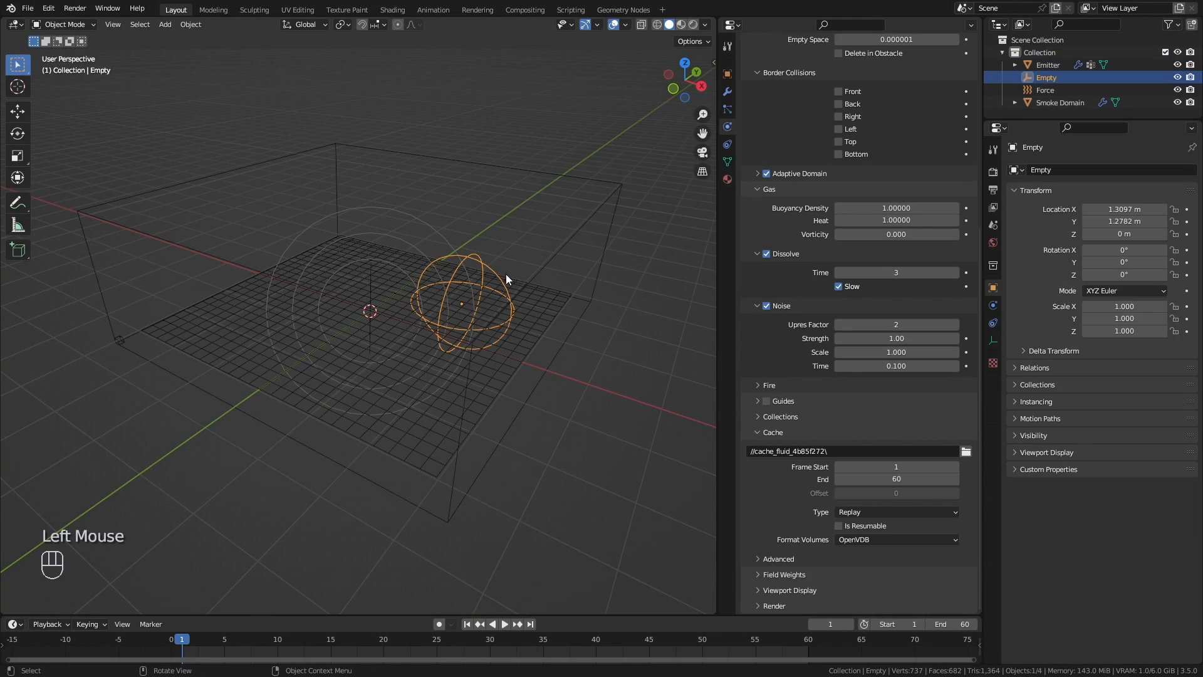
key(n)
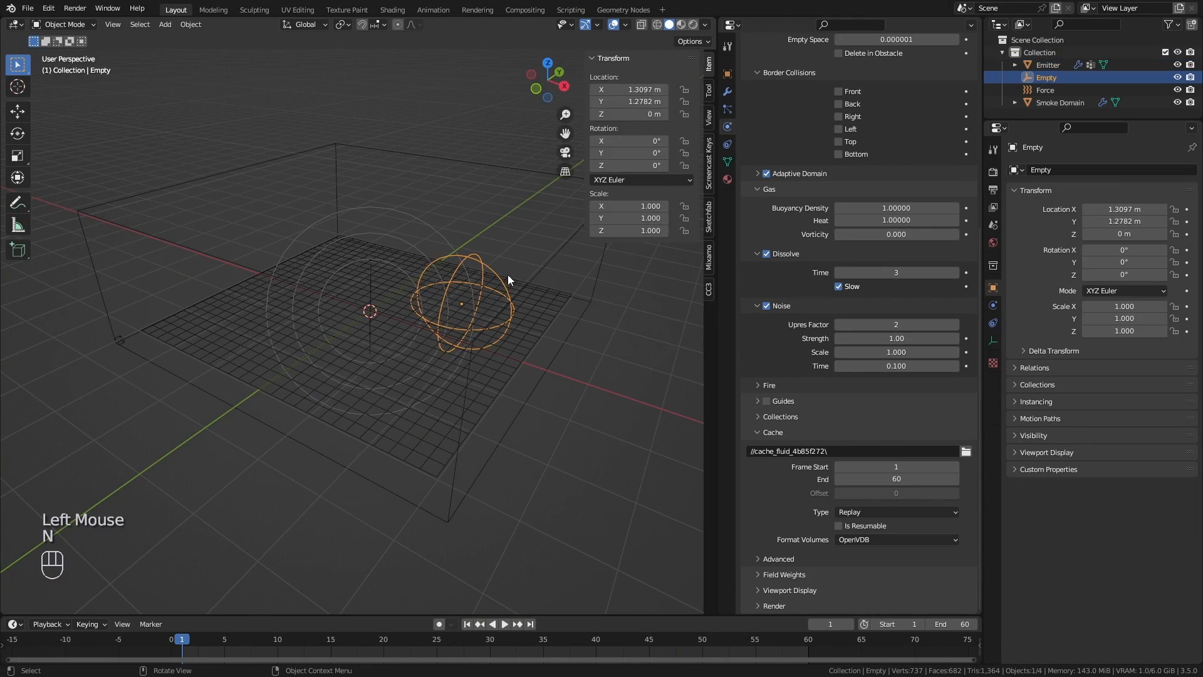
click(526, 355)
click(1191, 147)
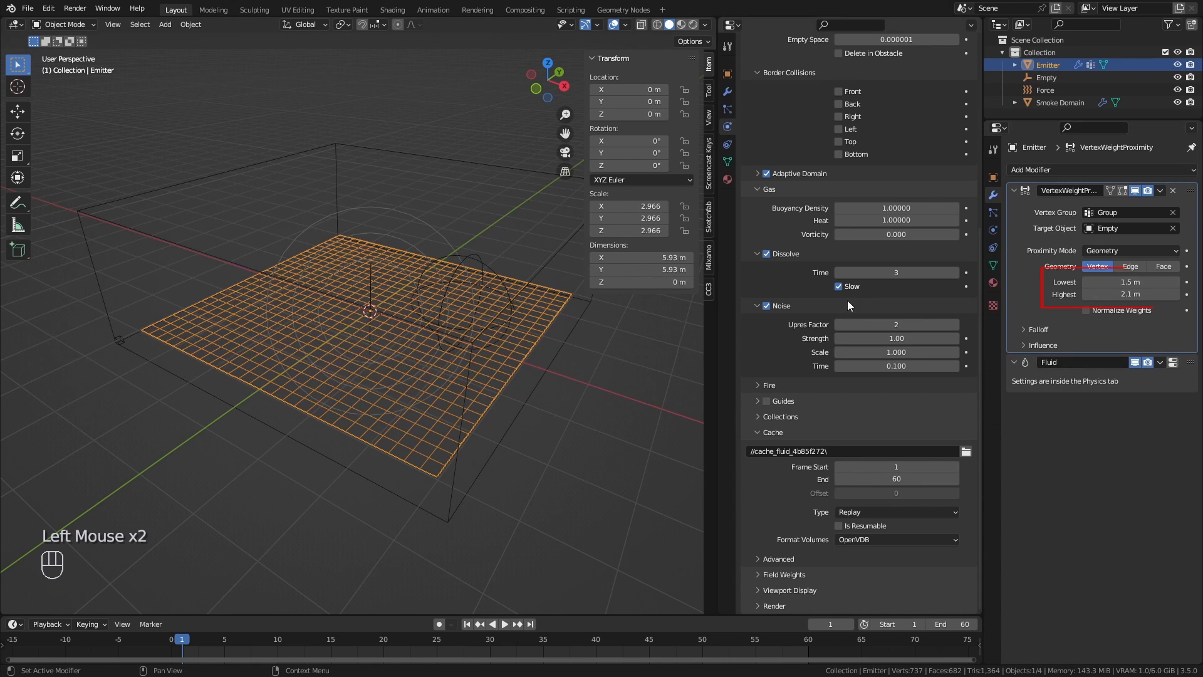
click(477, 253)
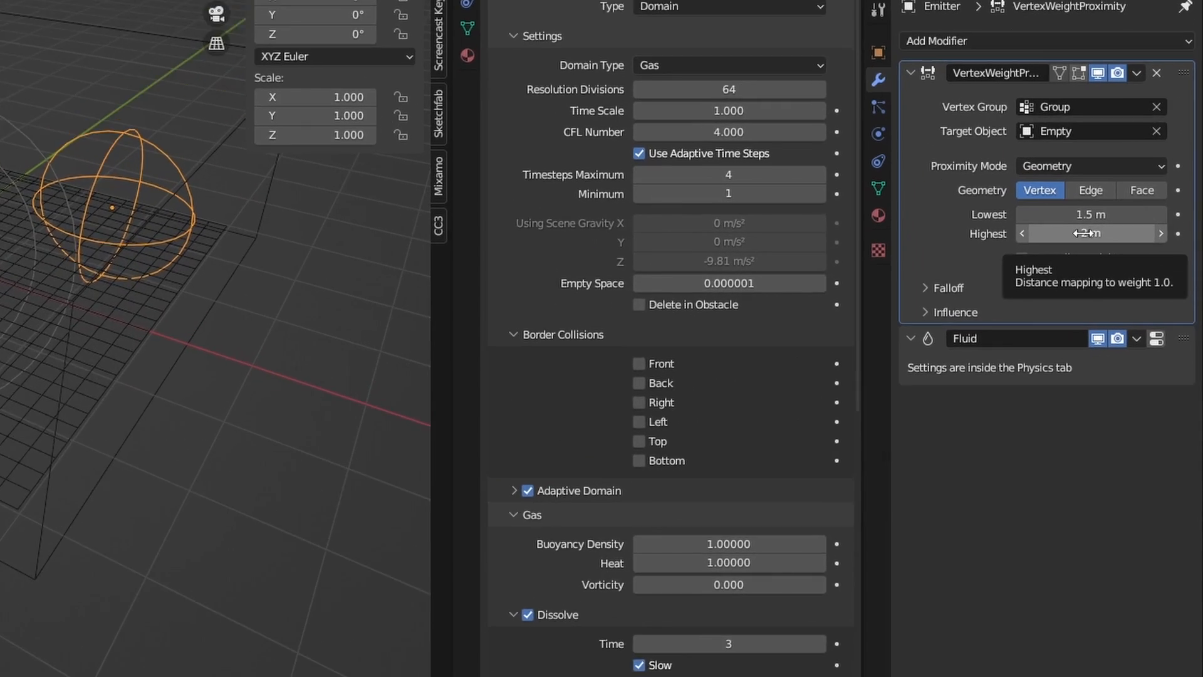
Add a driver to the Vertex Weight Proximity modifier's Highest value, using the Empty's X Scale in World Space as its variable.
right_click(1124, 293)
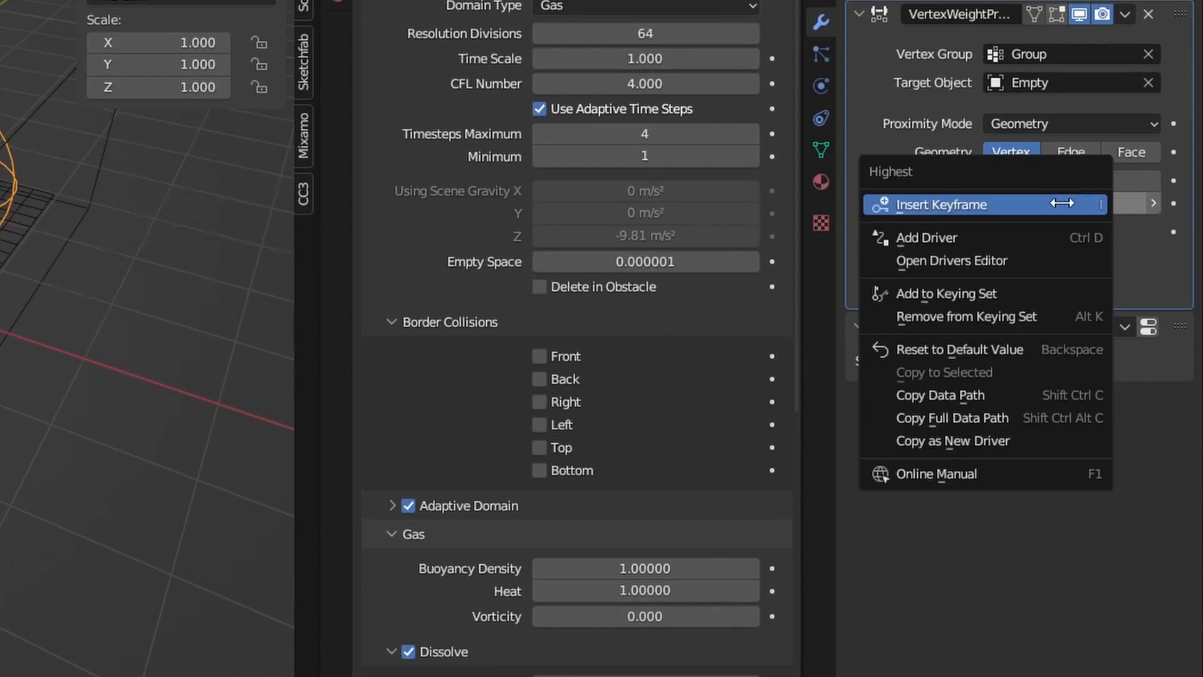
click(1002, 237)
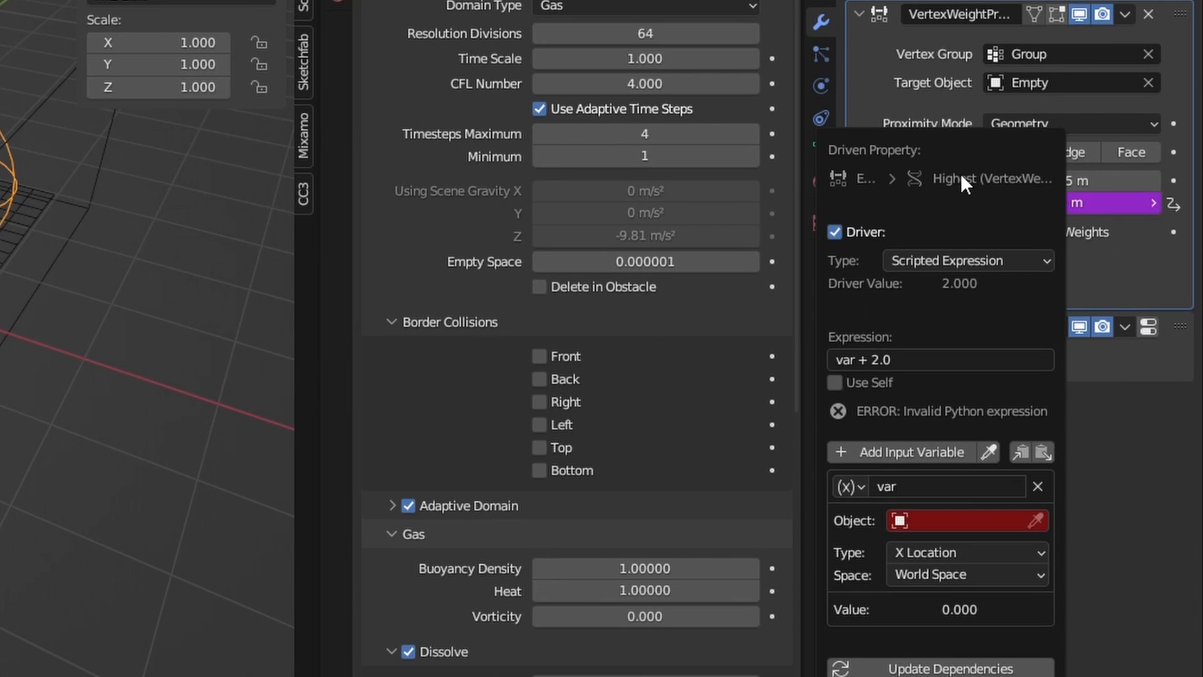
drag(949, 156, 150, 68)
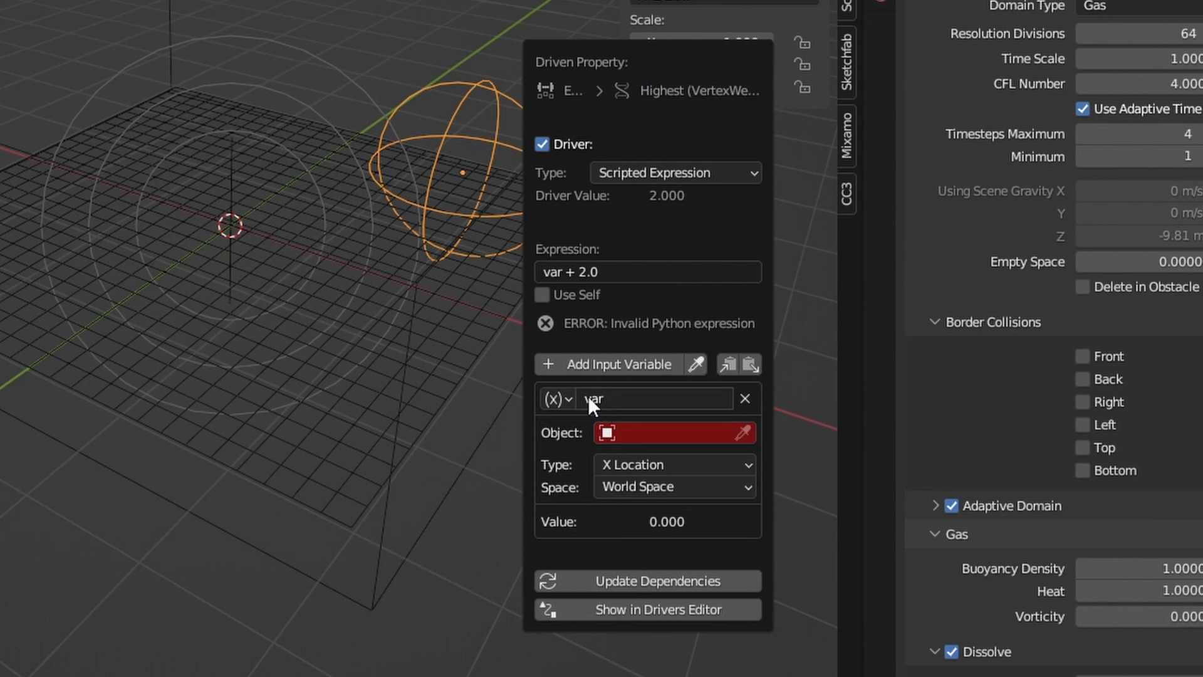
click(447, 401)
click(599, 450)
click(639, 434)
click(641, 486)
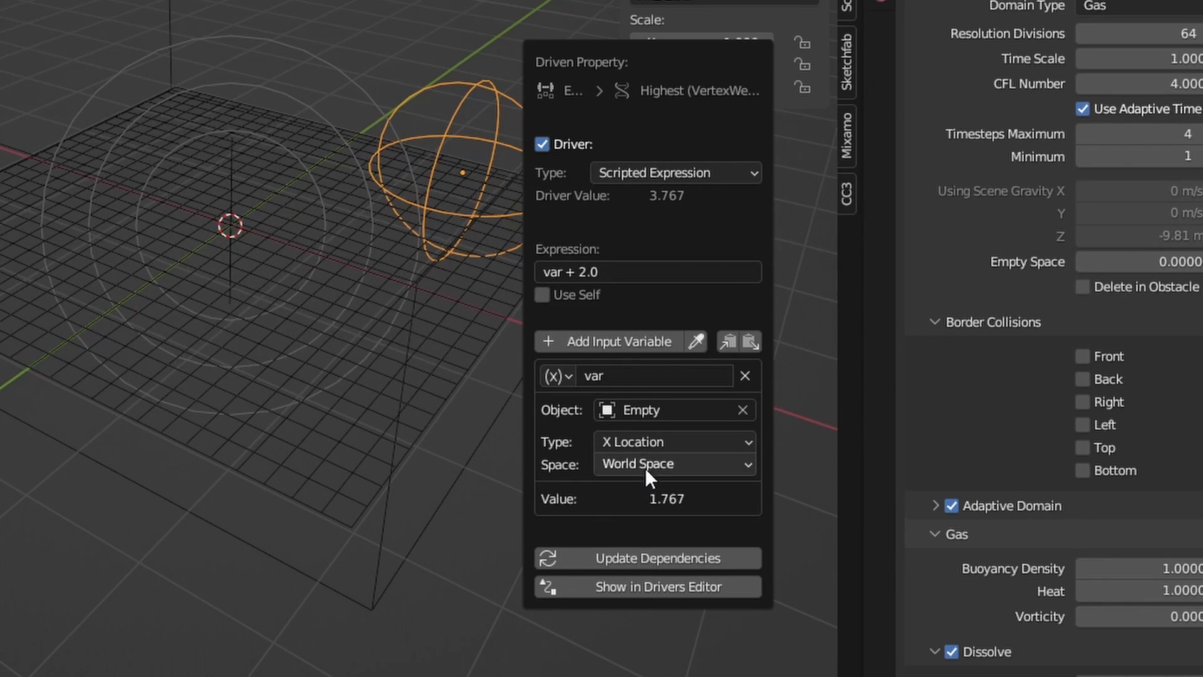
click(649, 440)
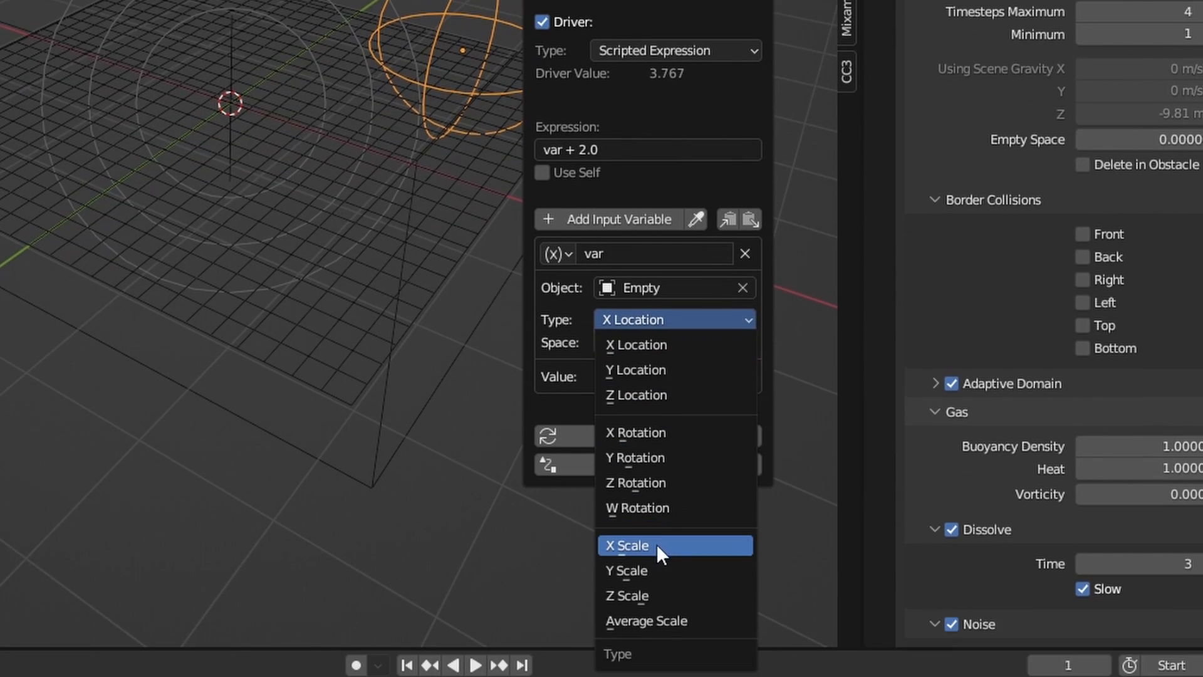
click(657, 544)
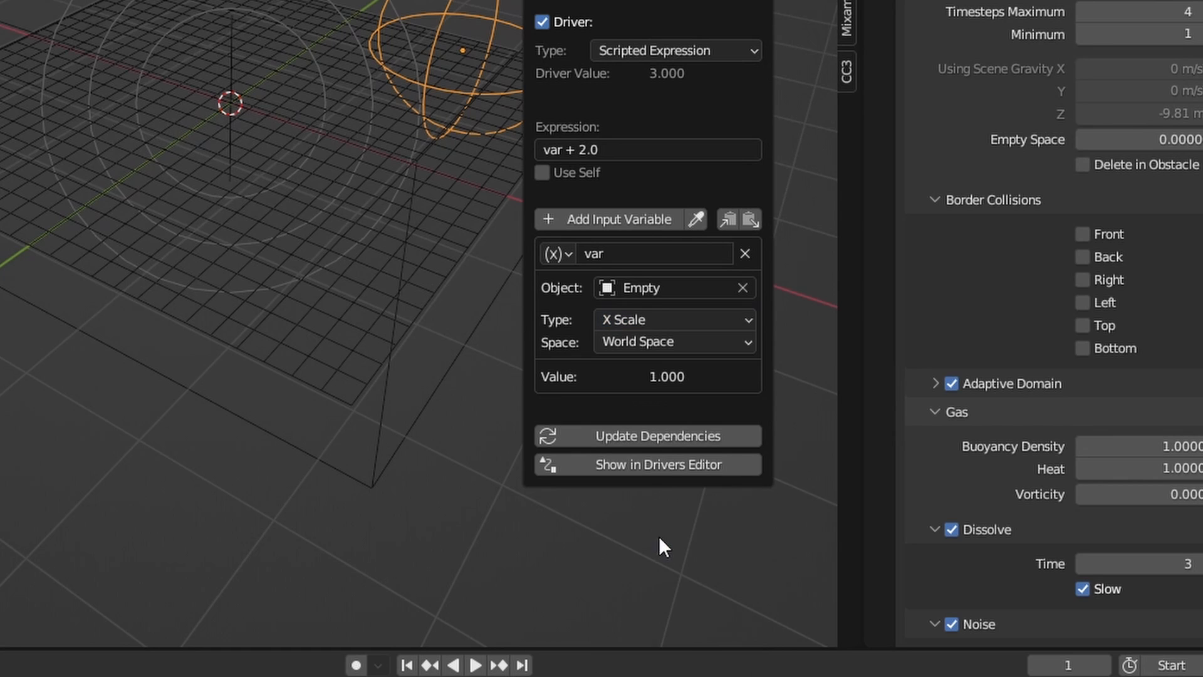
Set the Highest driver's expression to var.
click(601, 150)
click(611, 153)
click(585, 352)
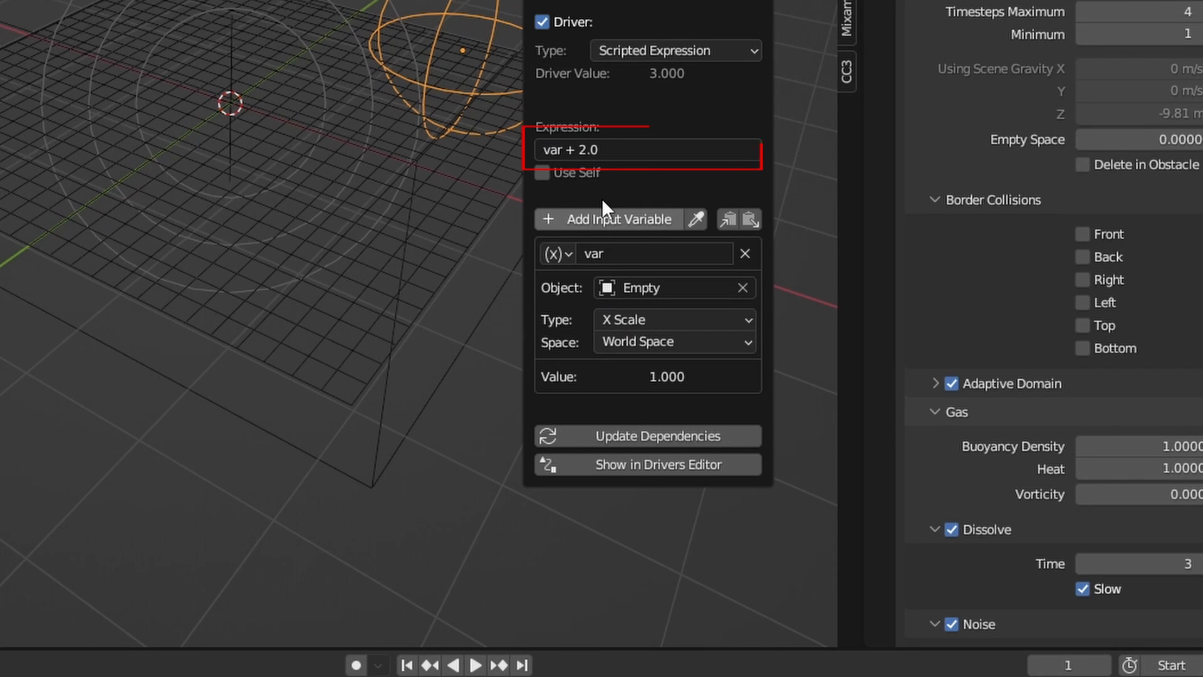
click(607, 148)
click(607, 148)
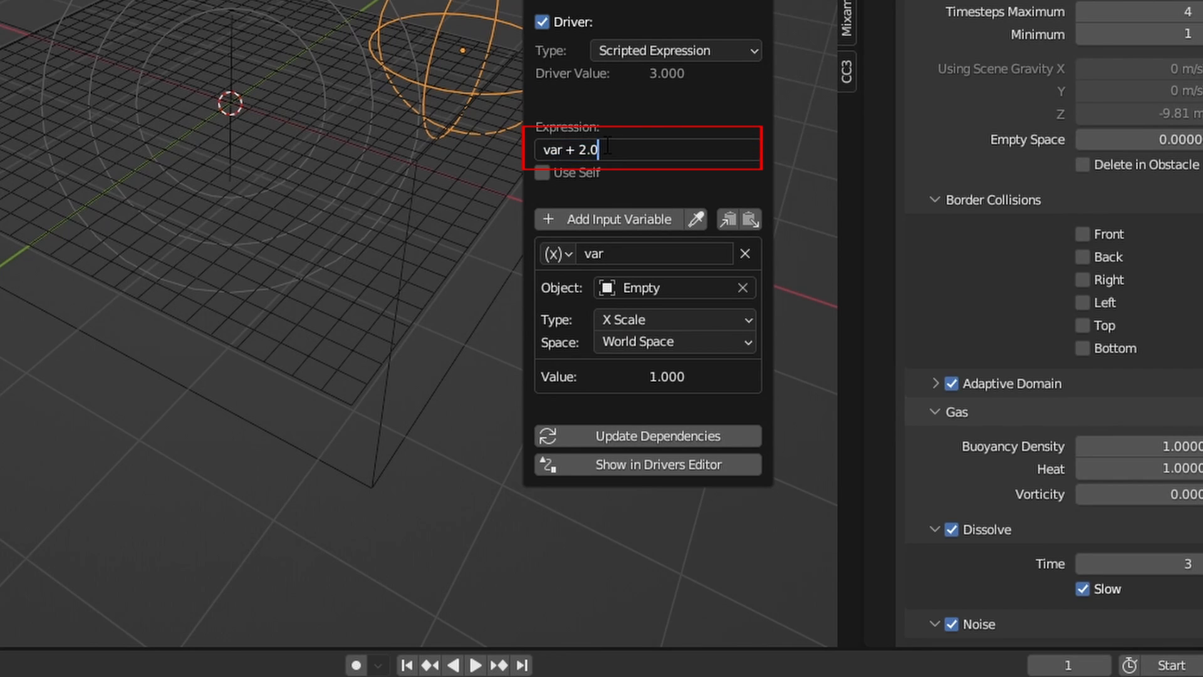
key(BackSpace)
key(BackSpace)
key(BackSpace)
key(BackSpace)
key(BackSpace)
key(BackSpace)
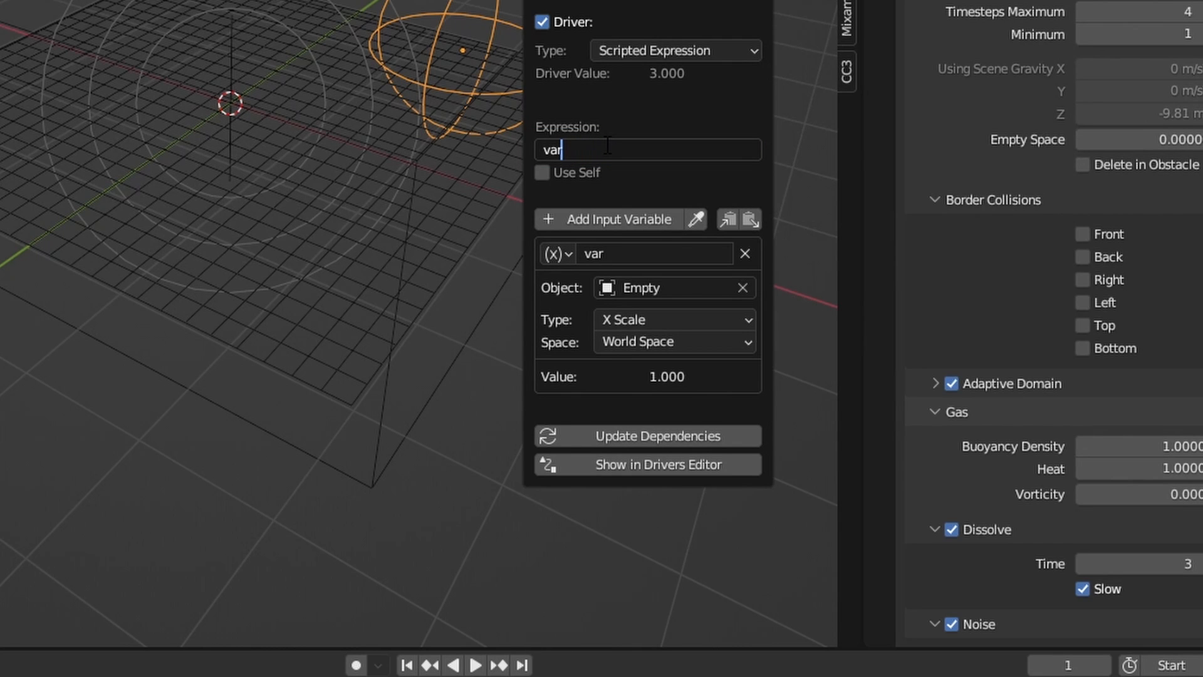
key(Return)
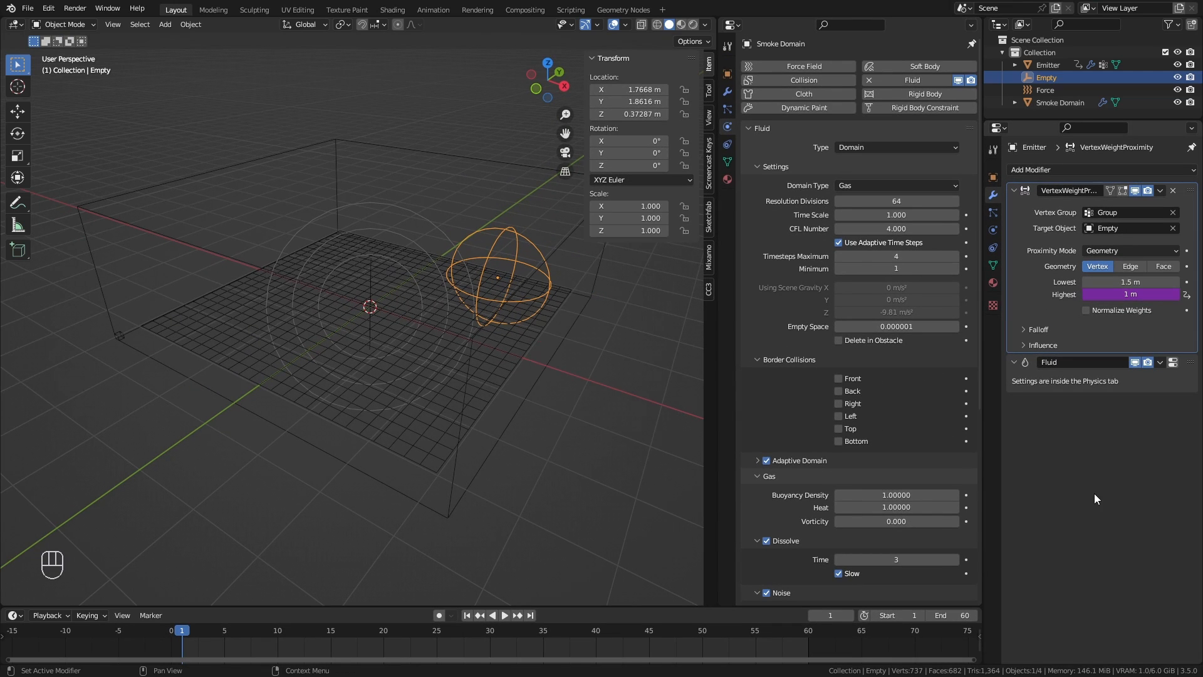
Add a driver to the modifier's Lowest value, using the Empty's X Scale in World Space as its variable.
right_click(1096, 282)
click(1096, 299)
drag(1068, 257, 630, 251)
click(639, 442)
click(634, 484)
click(652, 458)
click(638, 581)
Set the Lowest driver's expression to var-0.05.
drag(611, 364, 595, 364)
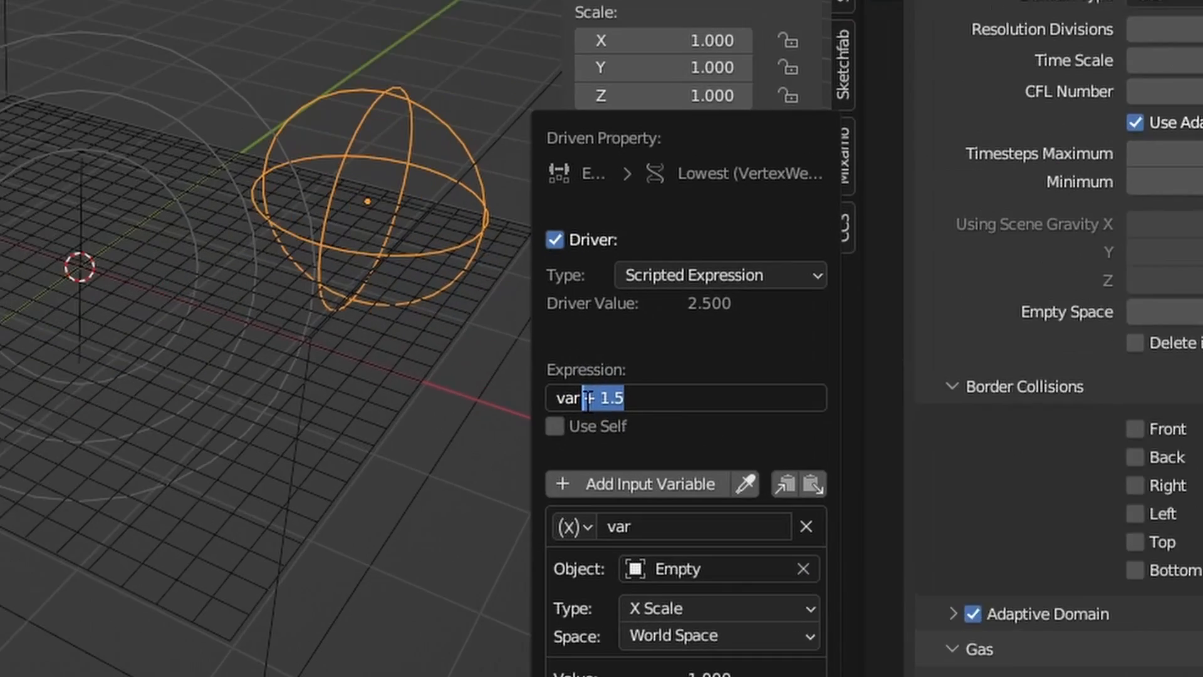
key(BackSpace)
text(-0.05)
key(Return)
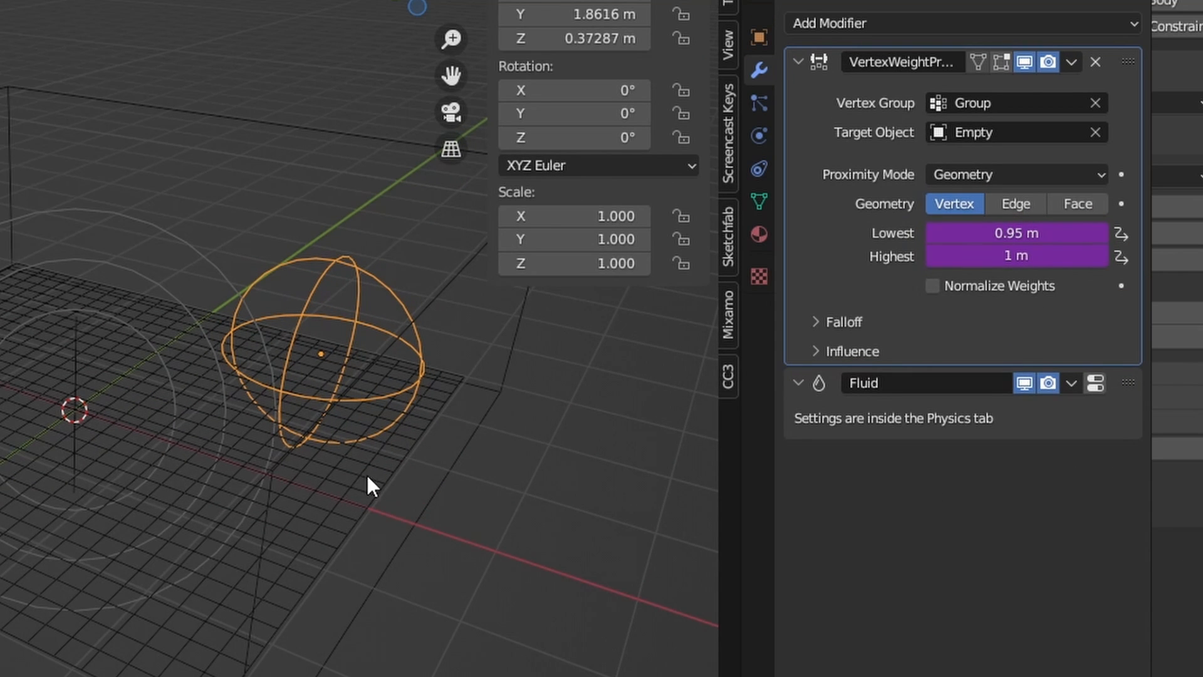
Test resizing the empty, scale it to about 0.84, and insert a Location & Scale keyframe at frame 23.
key(s)
click(436, 569)
key(s)
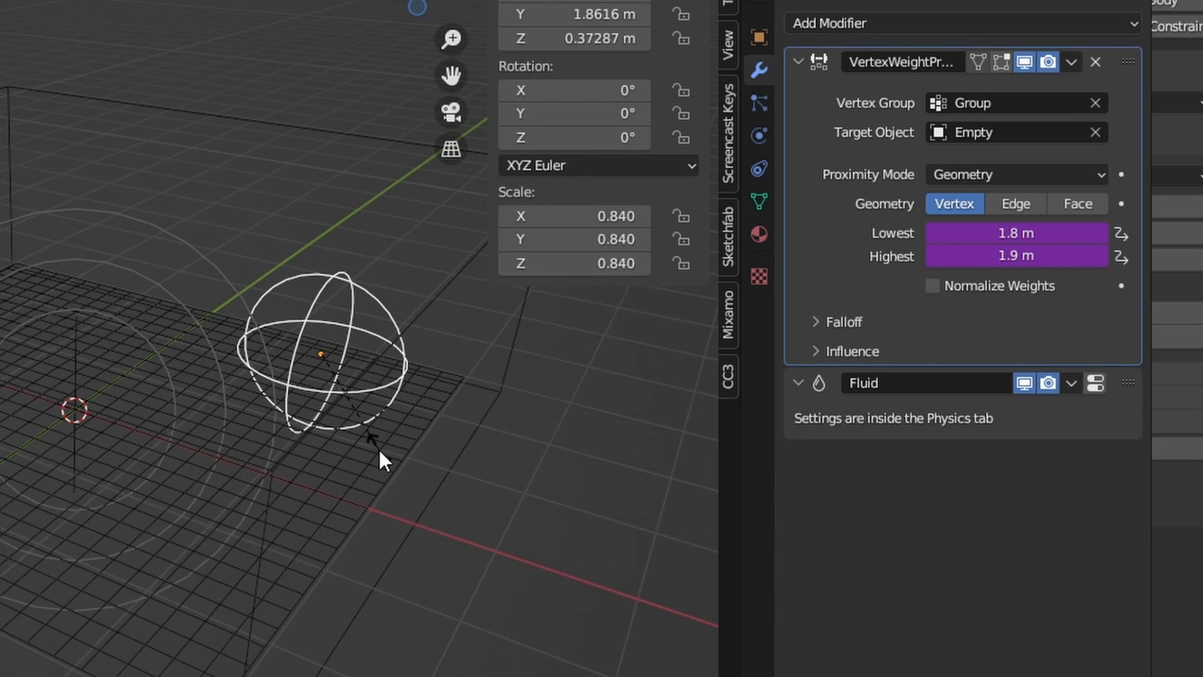
click(384, 478)
key(i)
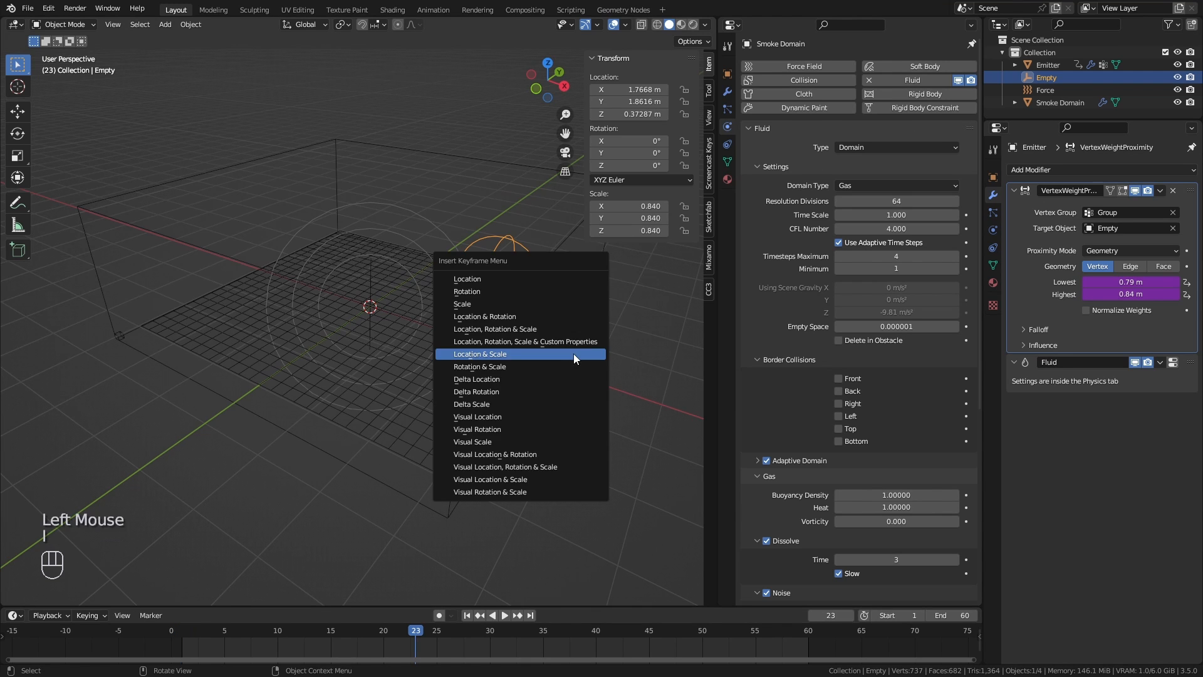
click(573, 353)
At frame 51, move the empty near the grid's center, scale it to about 1.81, and insert a Location & Scale keyframe.
click(713, 634)
key(g)
click(432, 382)
key(s)
click(490, 454)
key(i)
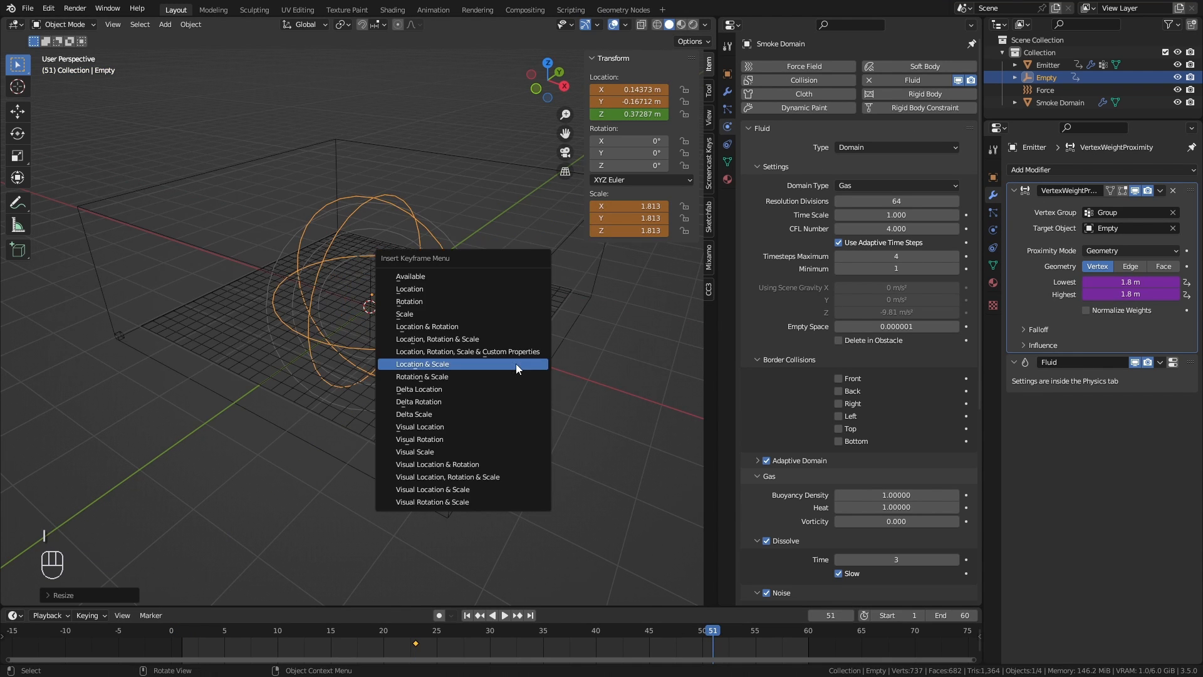
click(516, 363)
Show the emitter in Weight Paint and play the animation from the start to check how its weights follow the empty.
click(680, 633)
click(523, 356)
key(ctrl+Tab)
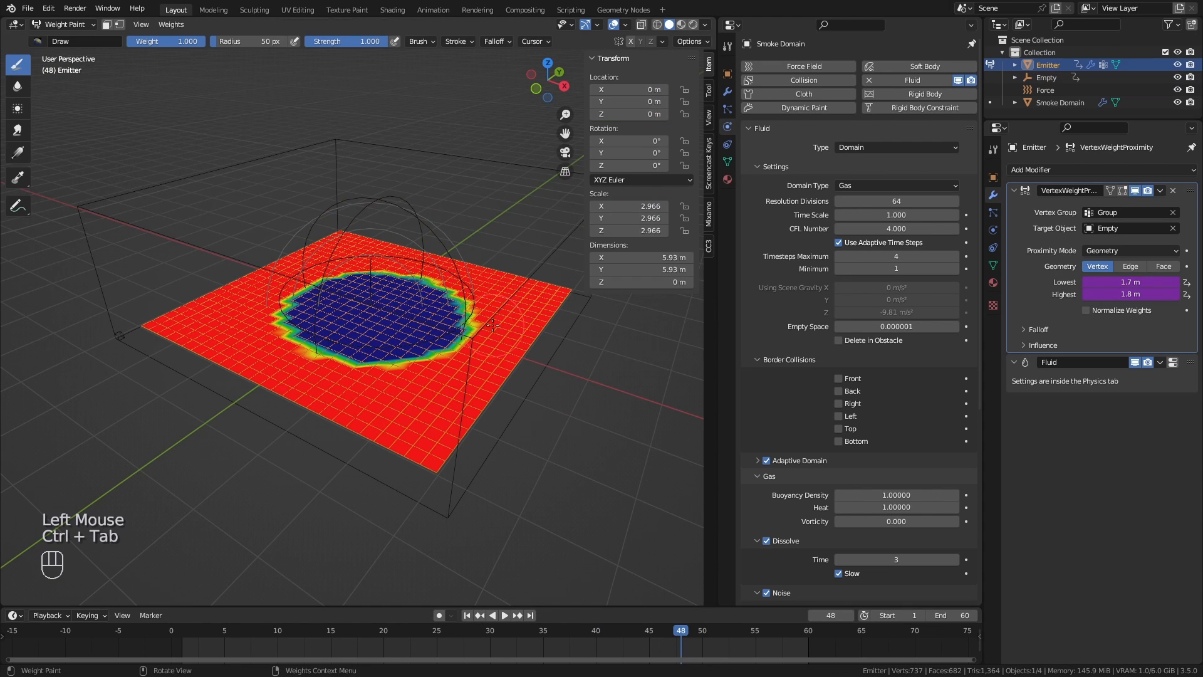
click(467, 615)
click(505, 615)
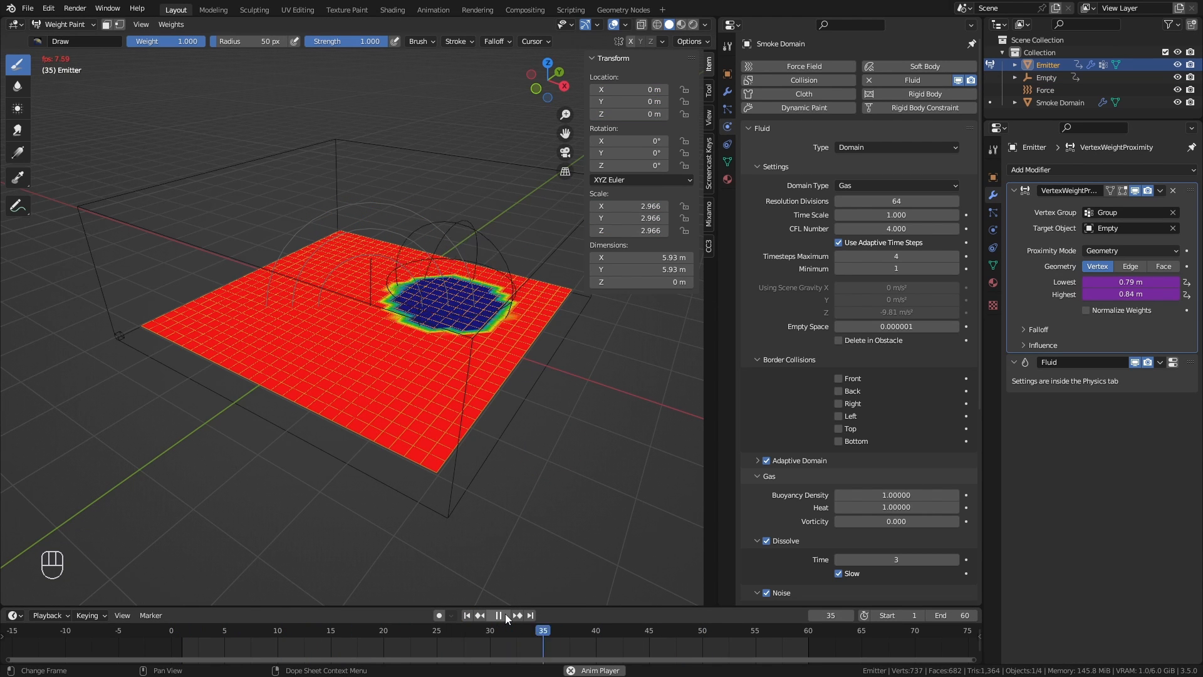
click(499, 615)
Return to Object Mode, select the empty, and play the fire simulation with its animated motion and scale.
key(ctrl+Tab)
click(331, 464)
click(505, 616)
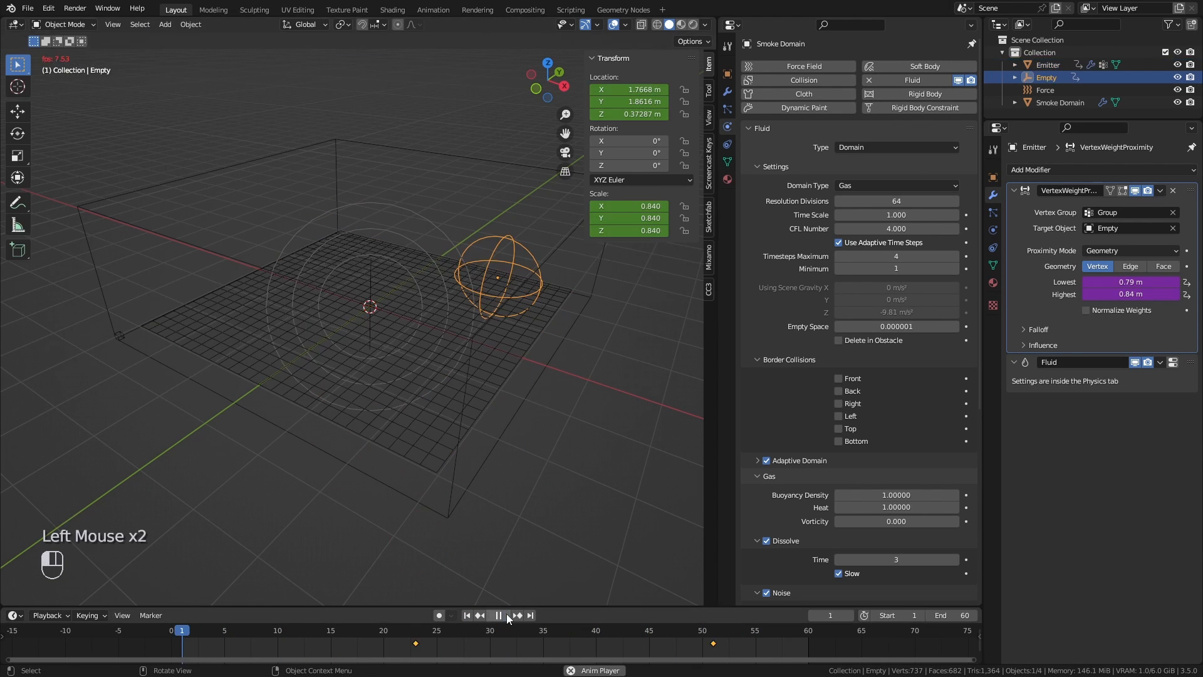